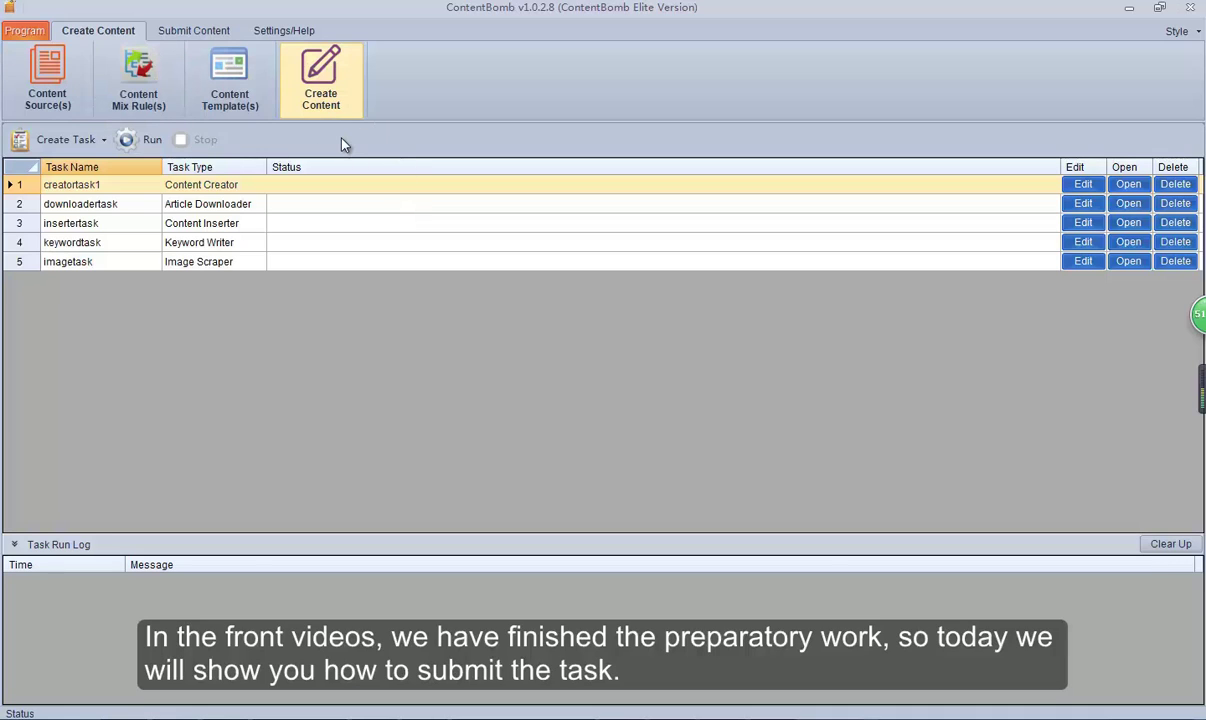
Switch ContentBomb to the Submit Content section to show the blog account form.
left_click(178, 31)
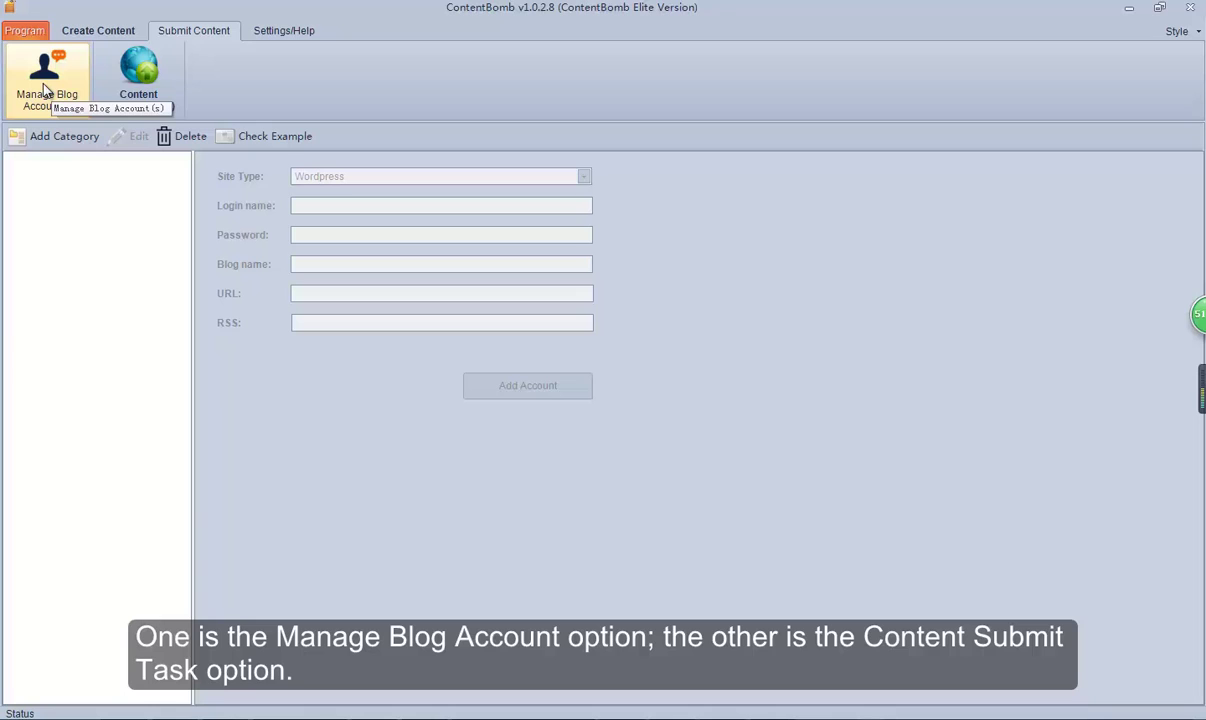
left_click(148, 98)
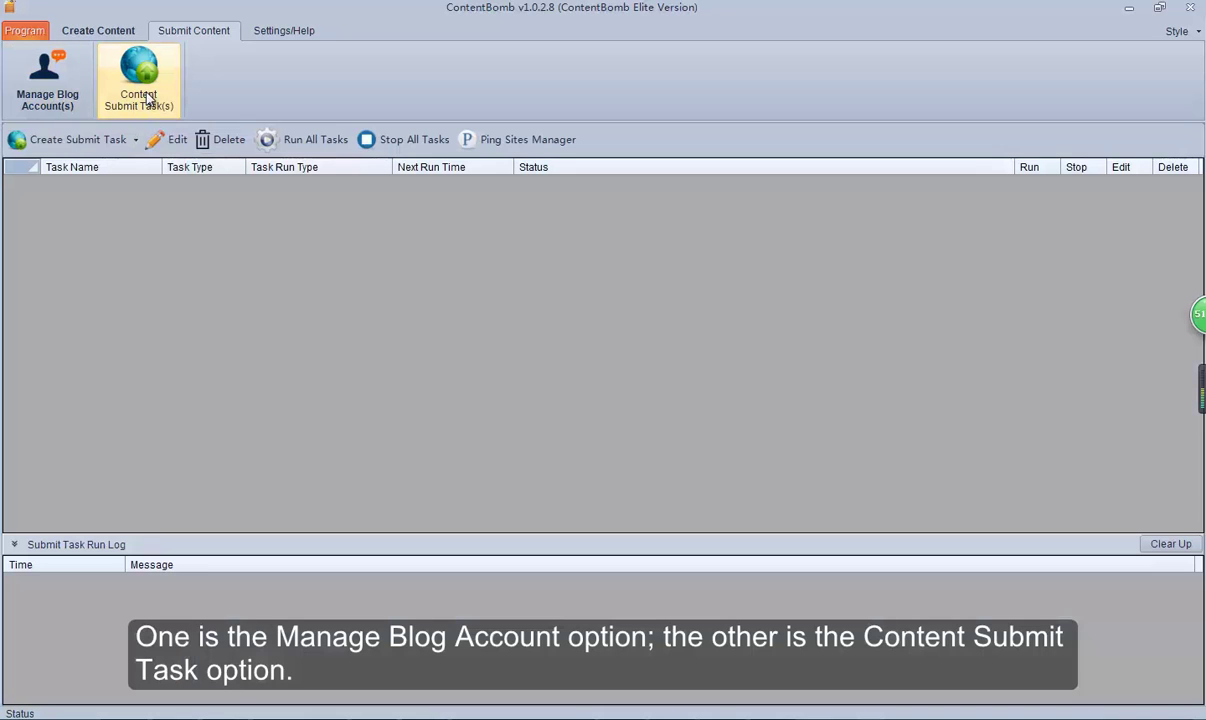
left_click(34, 91)
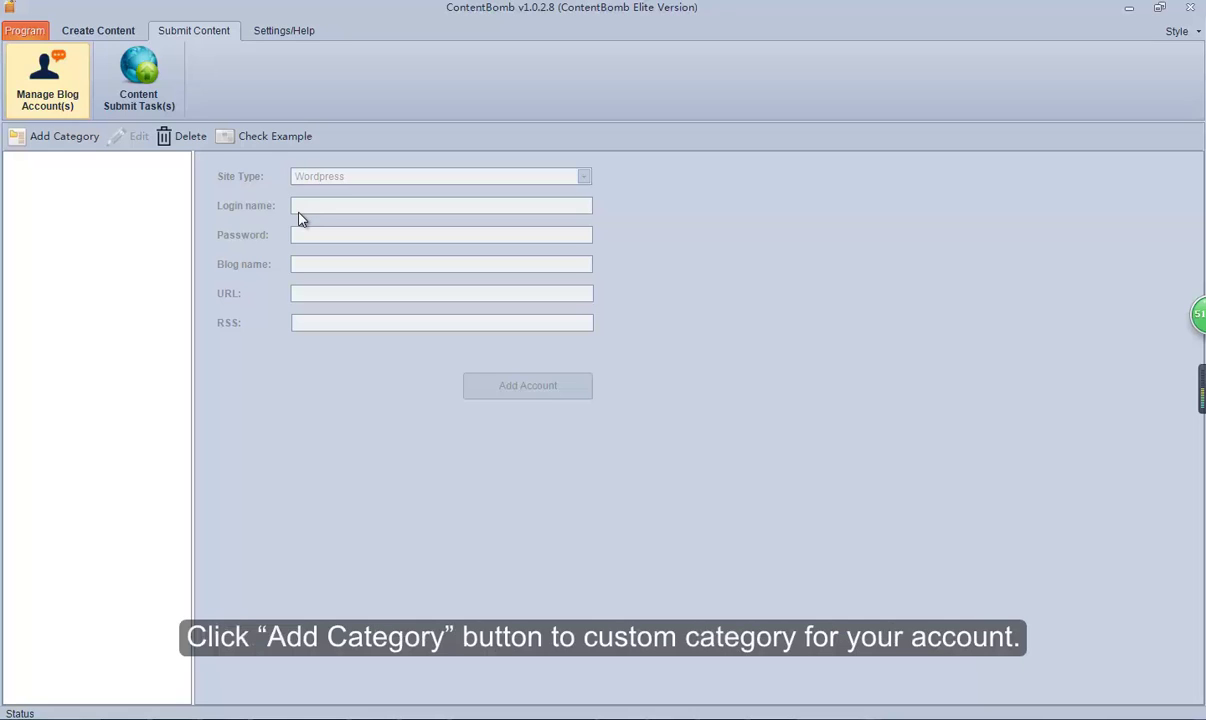
Add two account categories, 'Wordpress' and 'Blogger', saving each one.
left_click(64, 142)
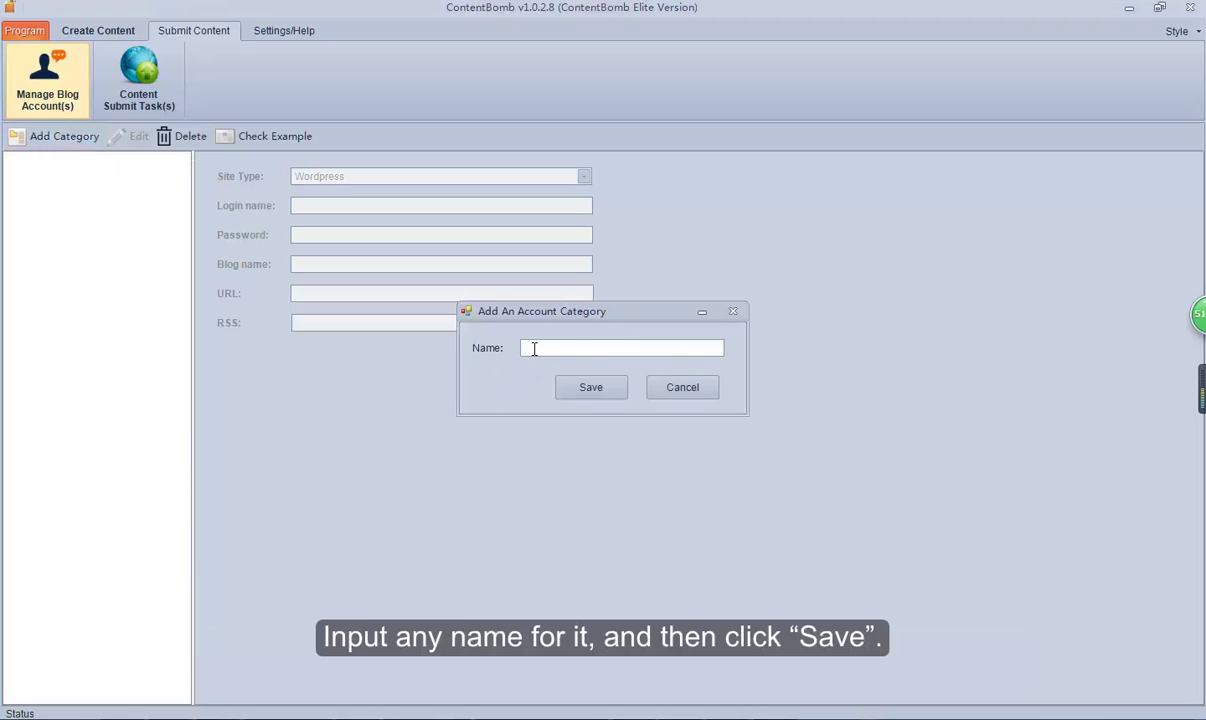
type("Word")
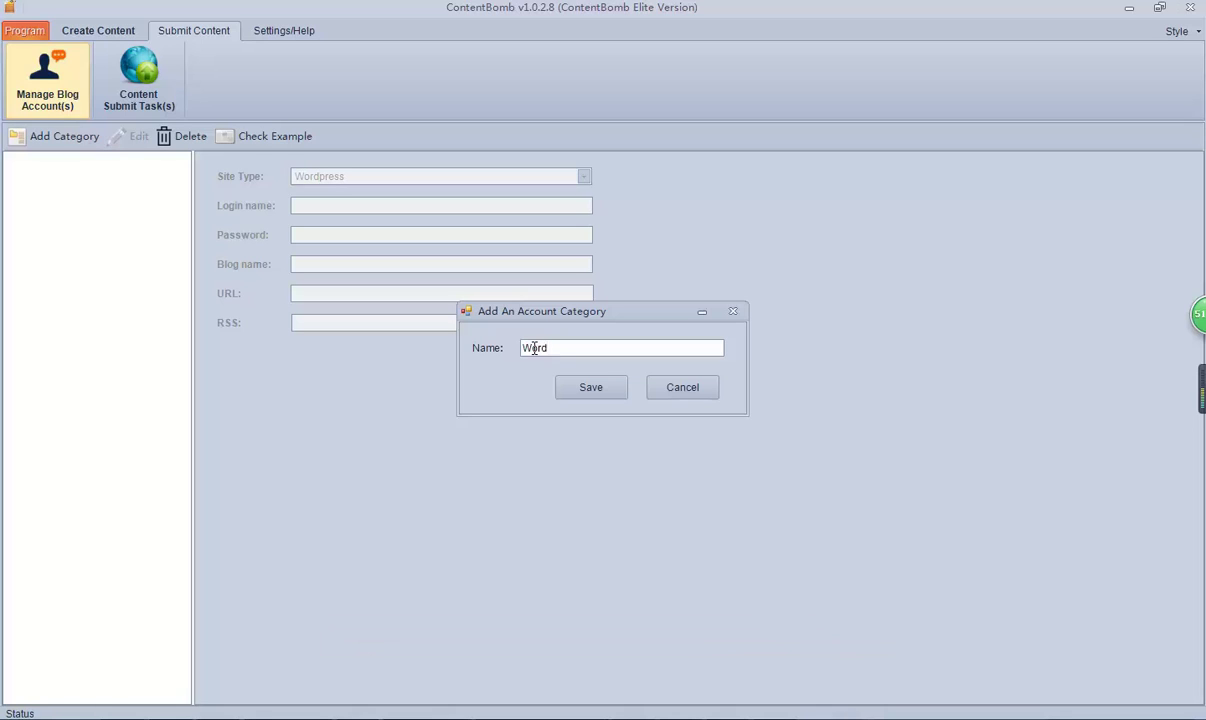
type("press")
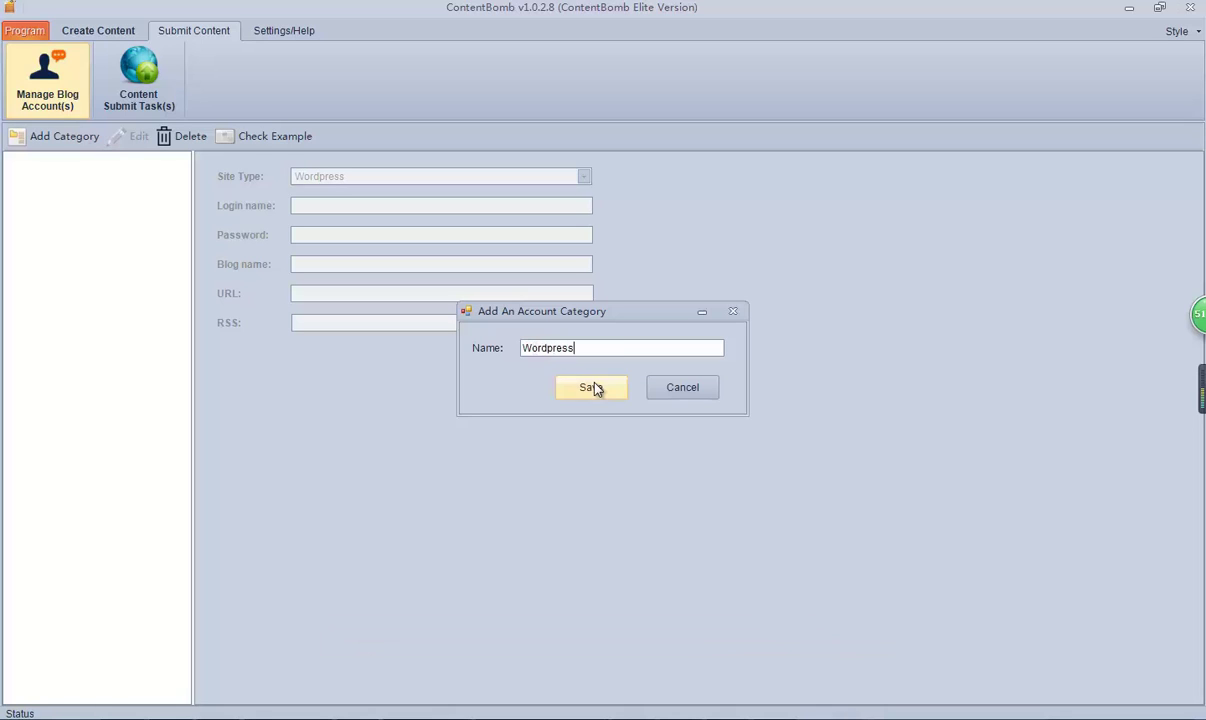
left_click(594, 388)
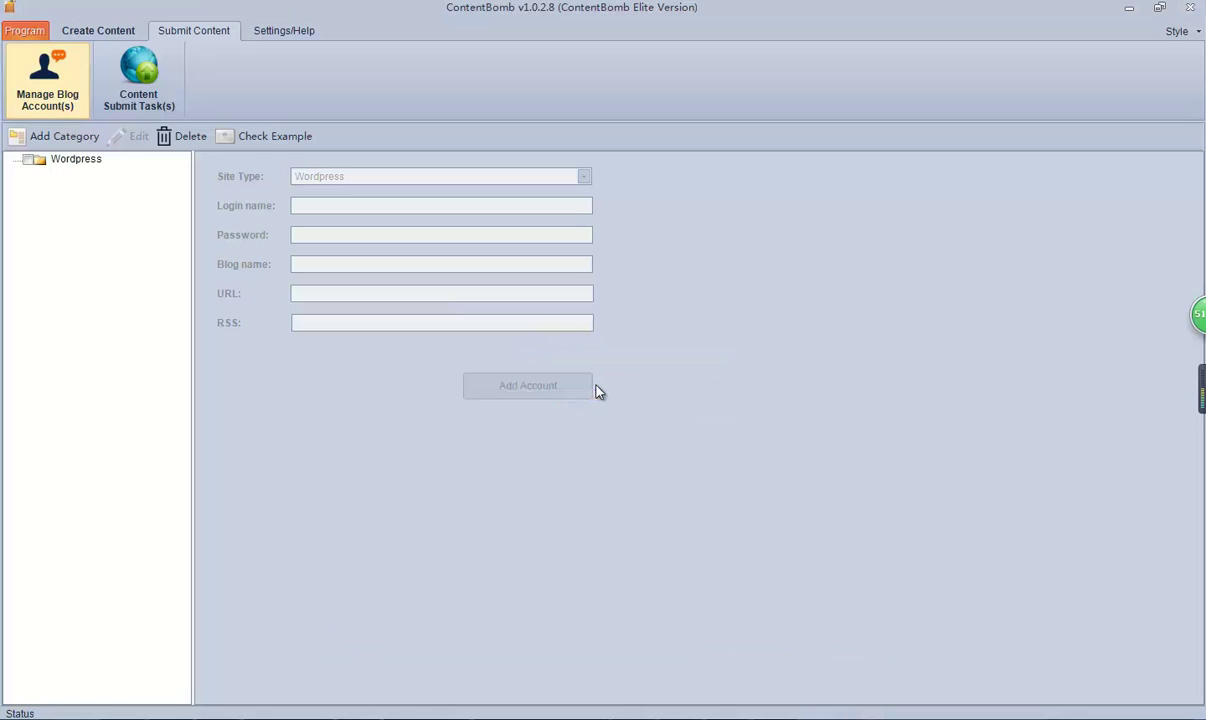
left_click(45, 138)
left_click(548, 345)
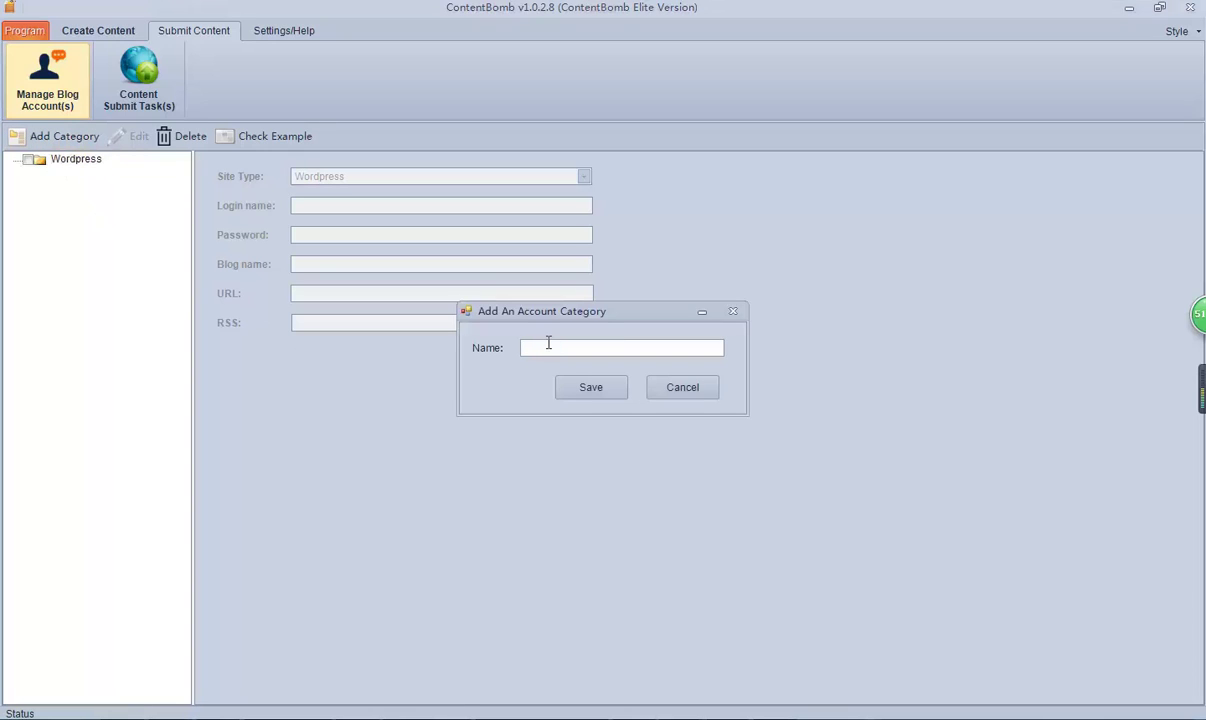
type("Blogger")
left_click(588, 390)
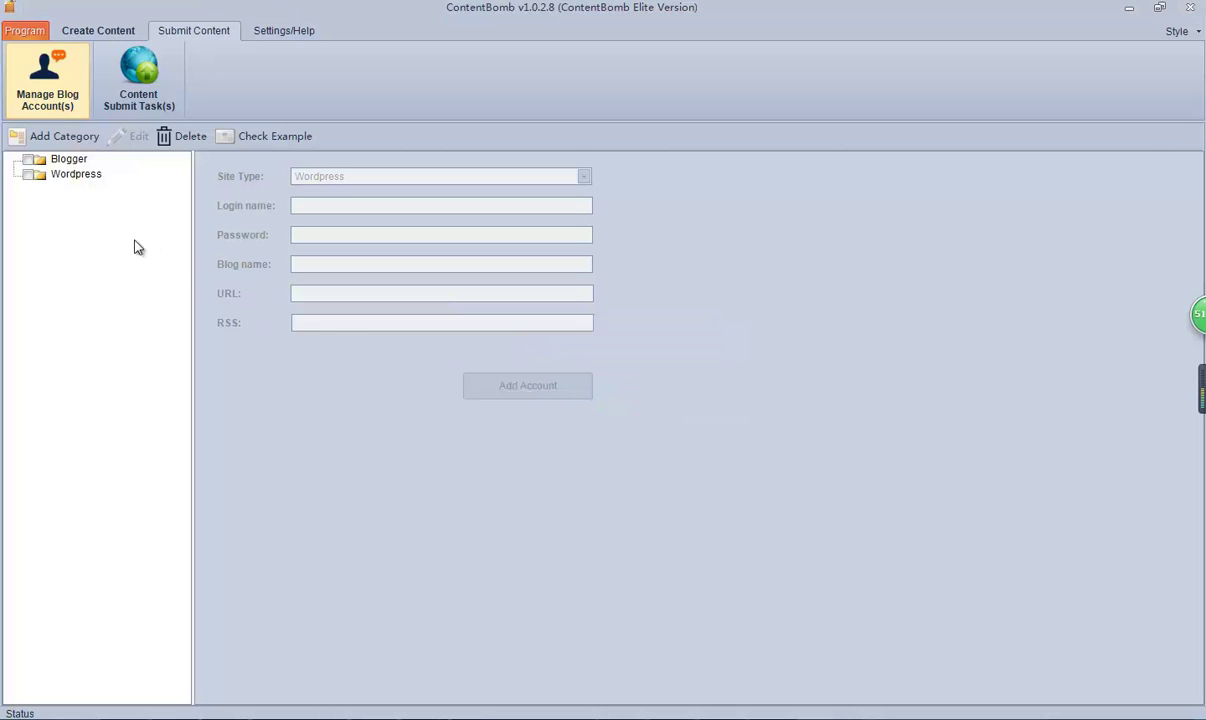
Select the Wordpress category, focus the Login name field, and switch to the Notepad login notes.
left_click(74, 177)
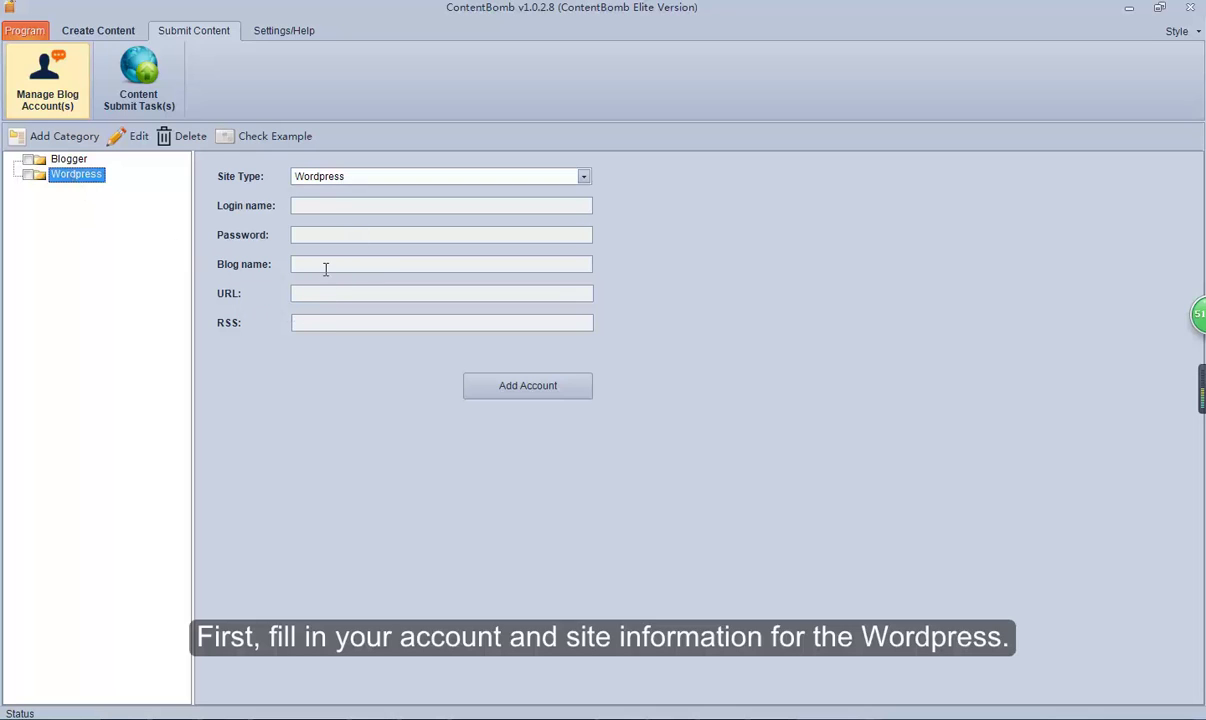
left_click(315, 203)
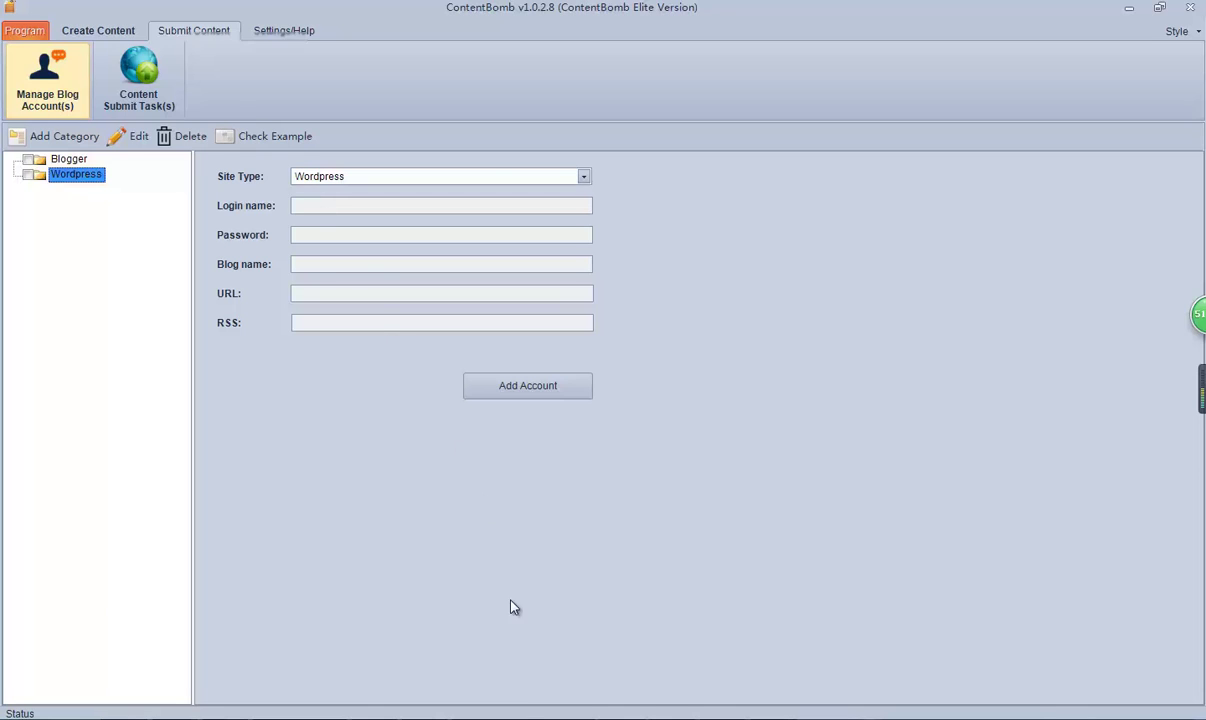
key("alt+Tab")
Copy the login e-mail from Notepad into the Wordpress account's Login name field.
left_click_drag(161, 46, 3, 45)
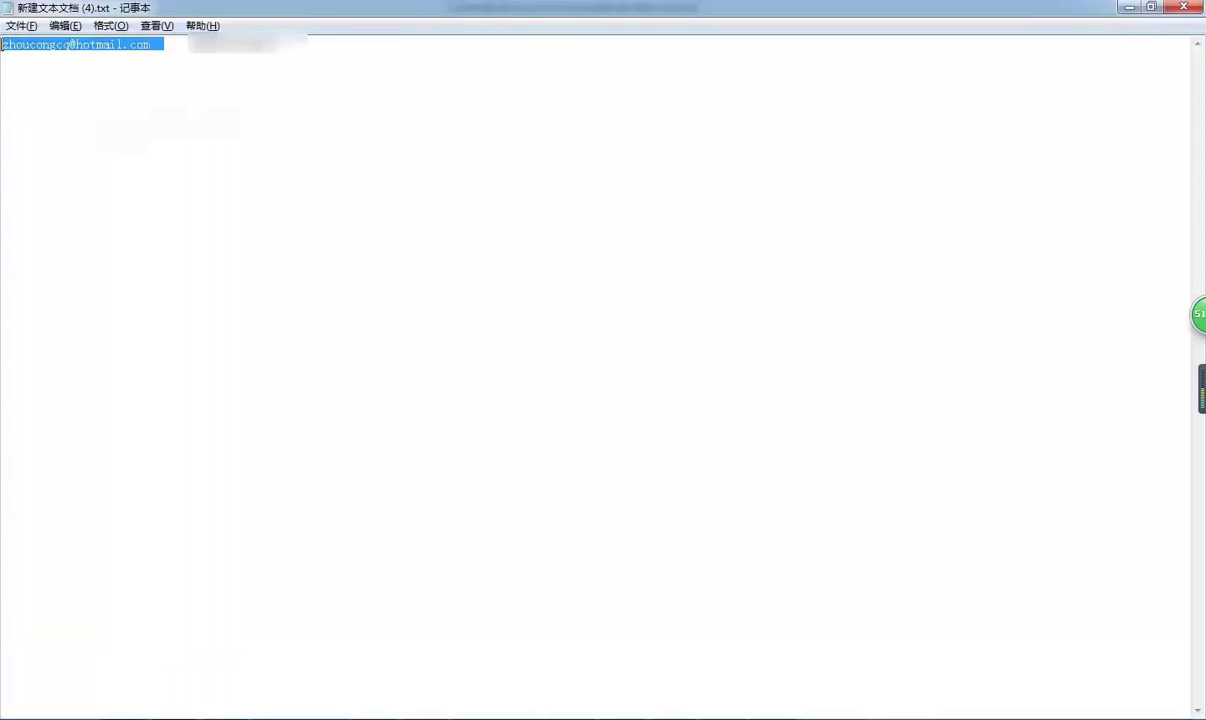
key("alt+Tab")
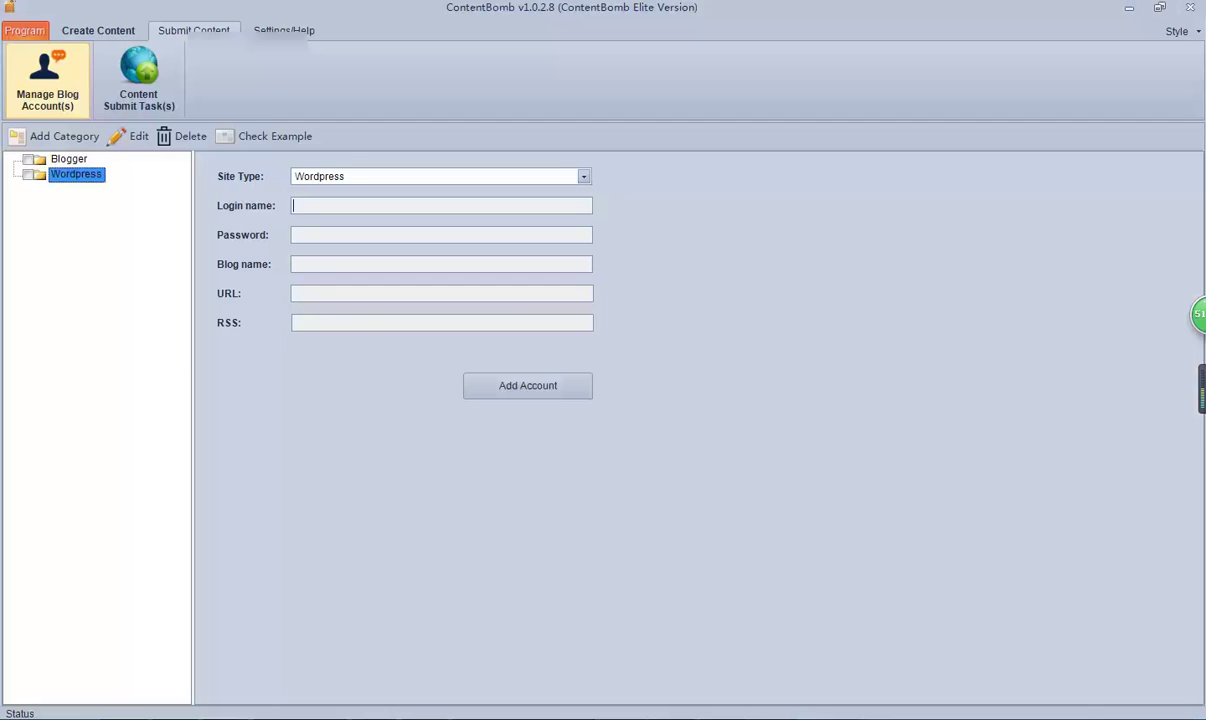
key("ctrl+v")
Copy the password from Notepad into the account's Password field.
left_click(324, 233)
key("alt+Tab")
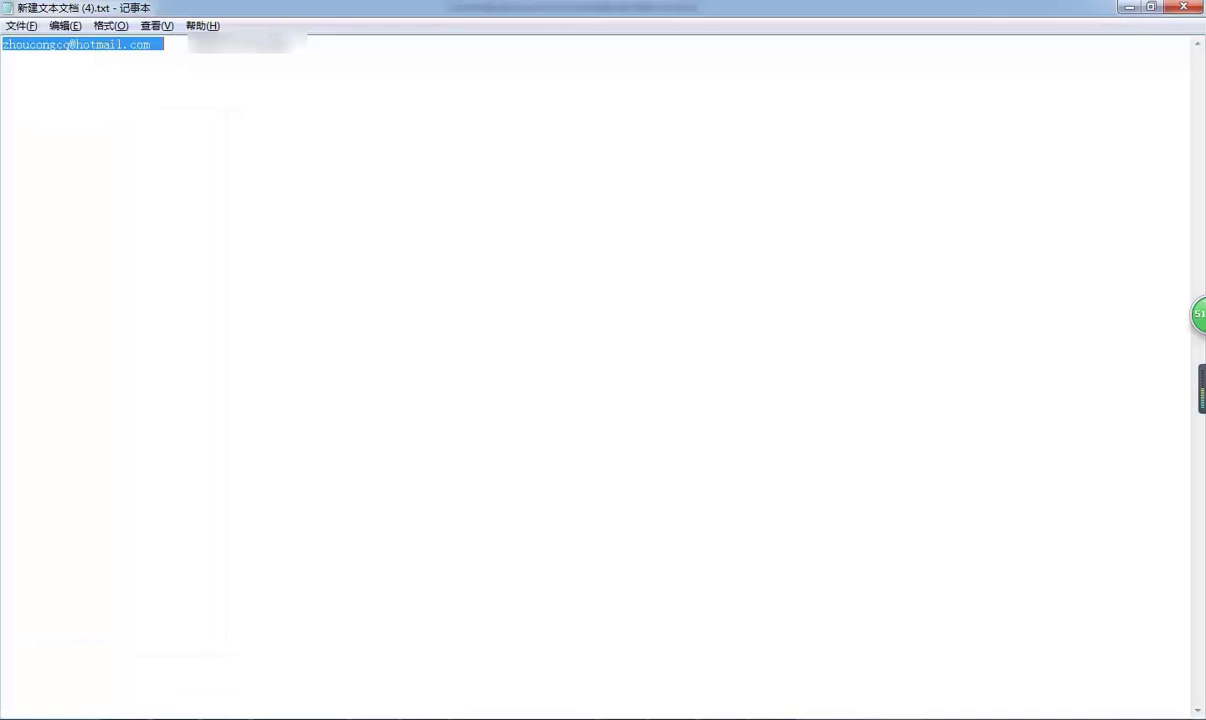
left_click_drag(196, 44, 296, 46)
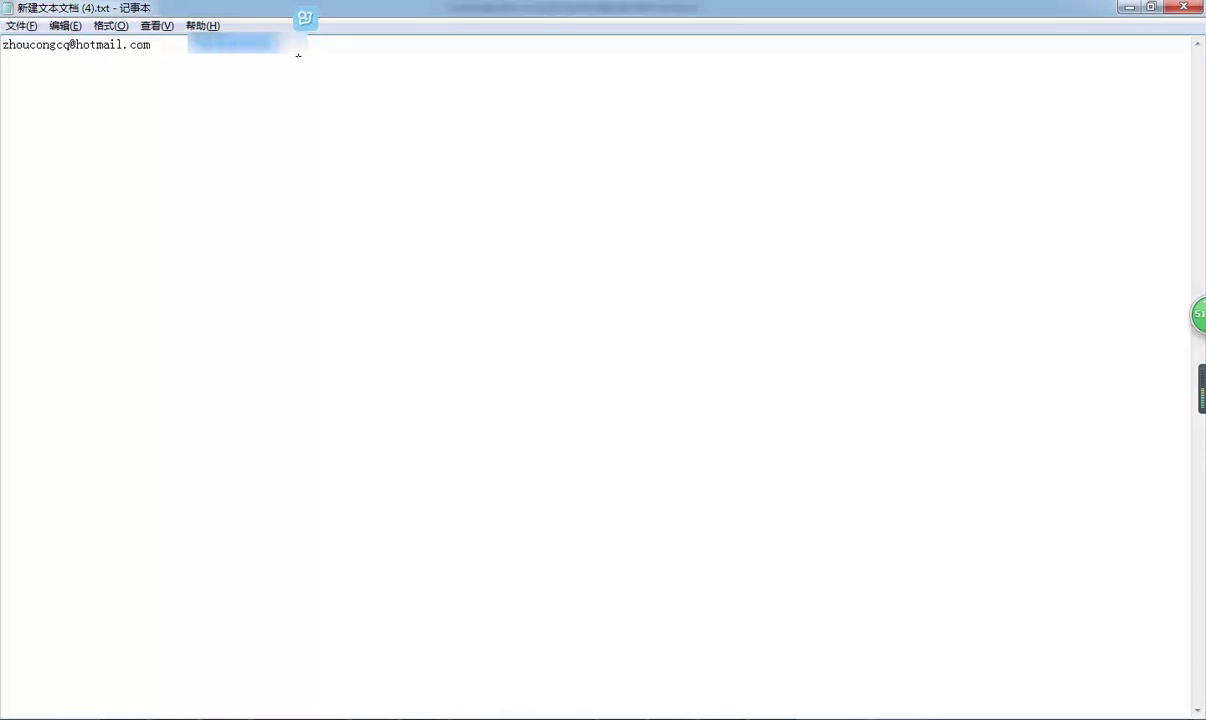
key("ctrl+c")
key("alt+Tab")
key("ctrl+v")
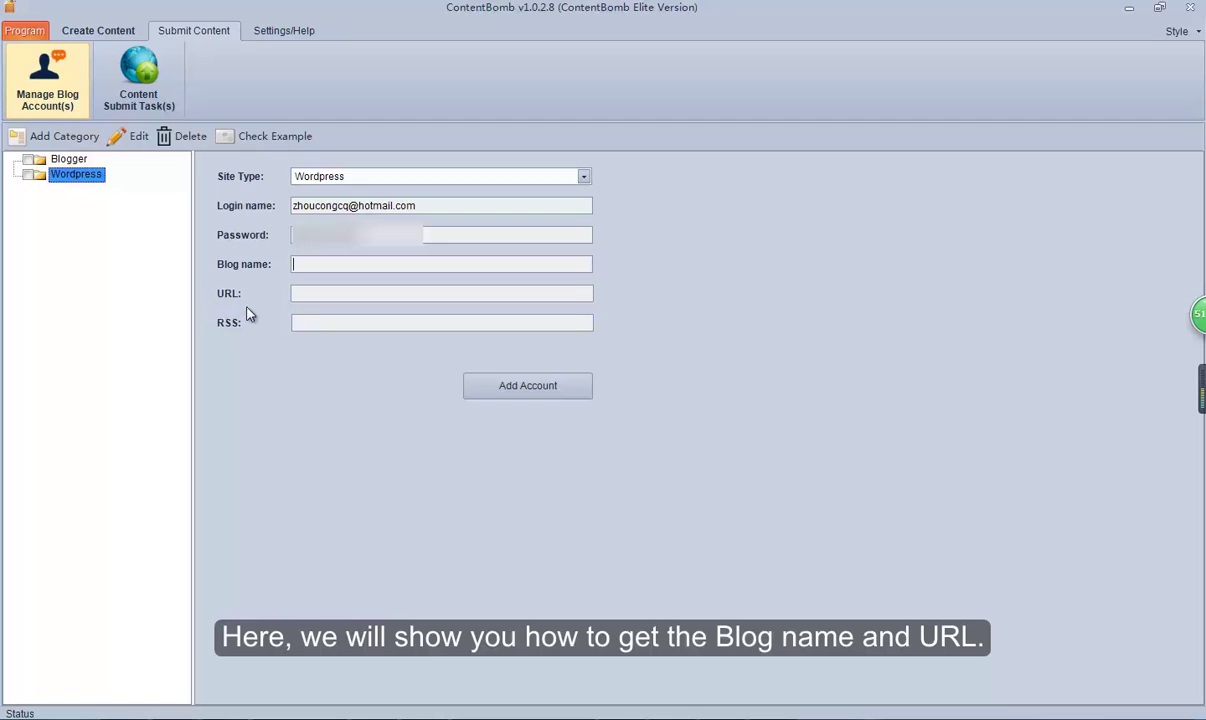
Fill the Blog name with the username from WordPress.com Account Settings.
key("Tab")
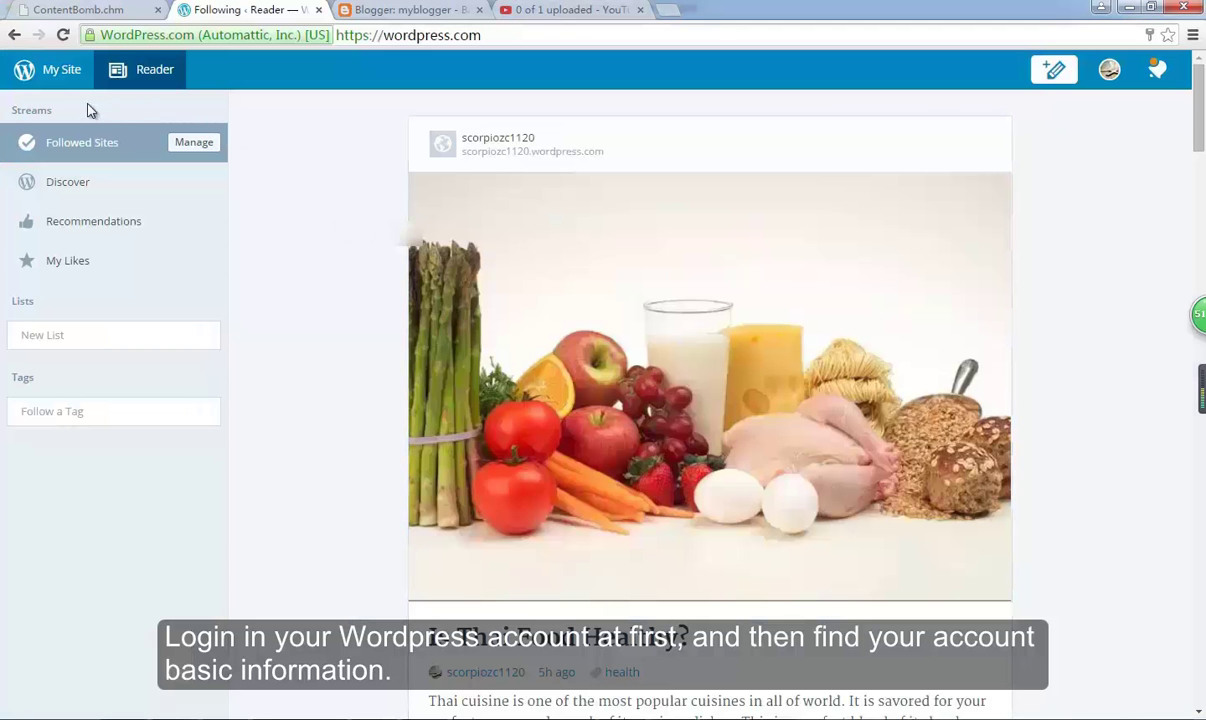
left_click(1109, 73)
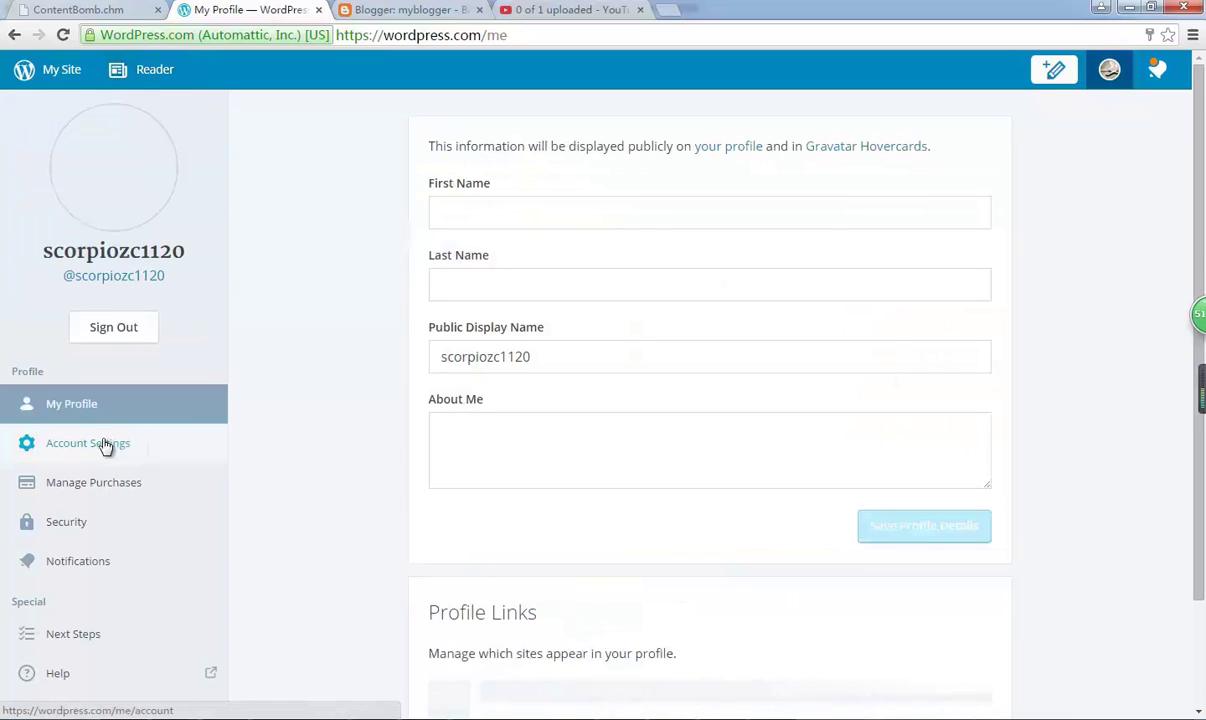
left_click(70, 453)
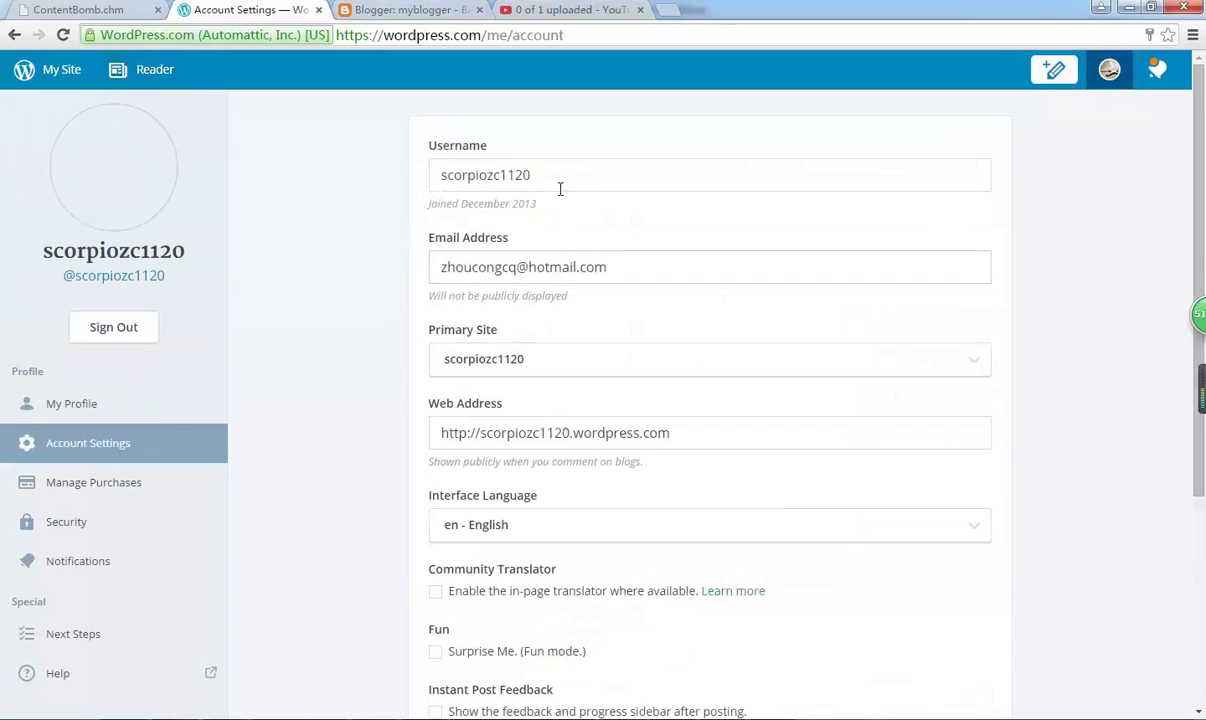
left_click_drag(530, 175, 412, 168)
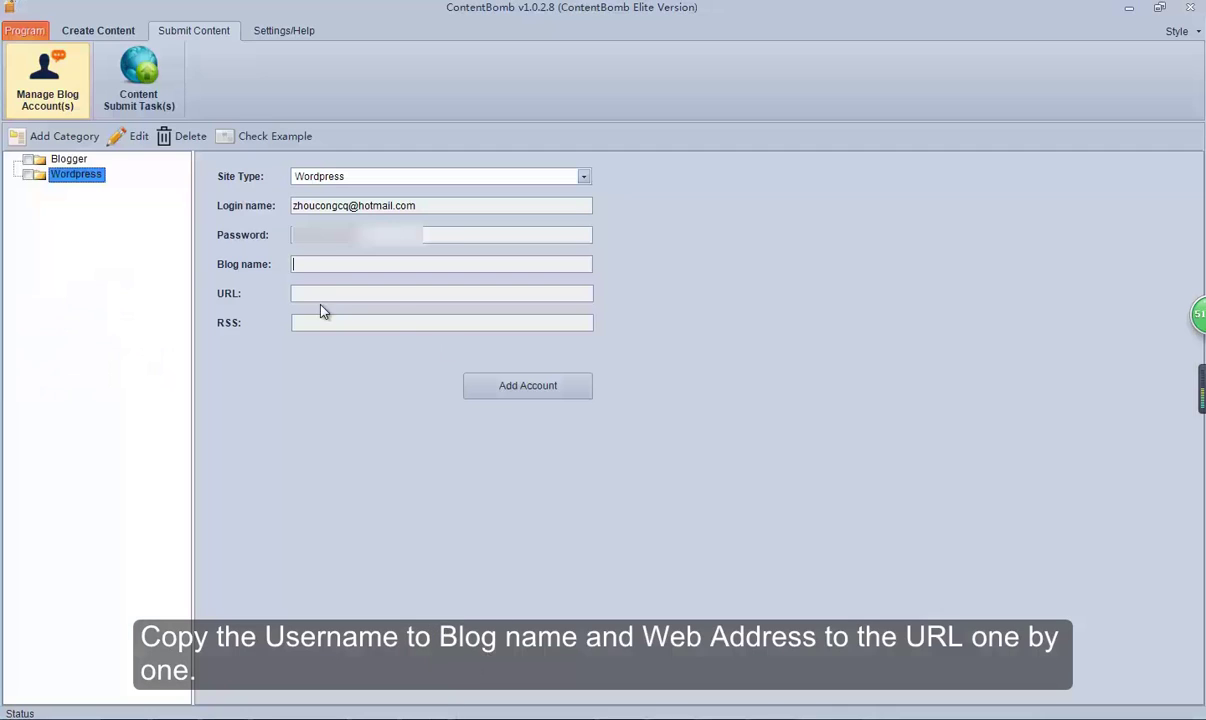
left_click(323, 264)
key("ctrl+v")
Copy the site's web address from the WordPress.com account settings page.
left_click(341, 293)
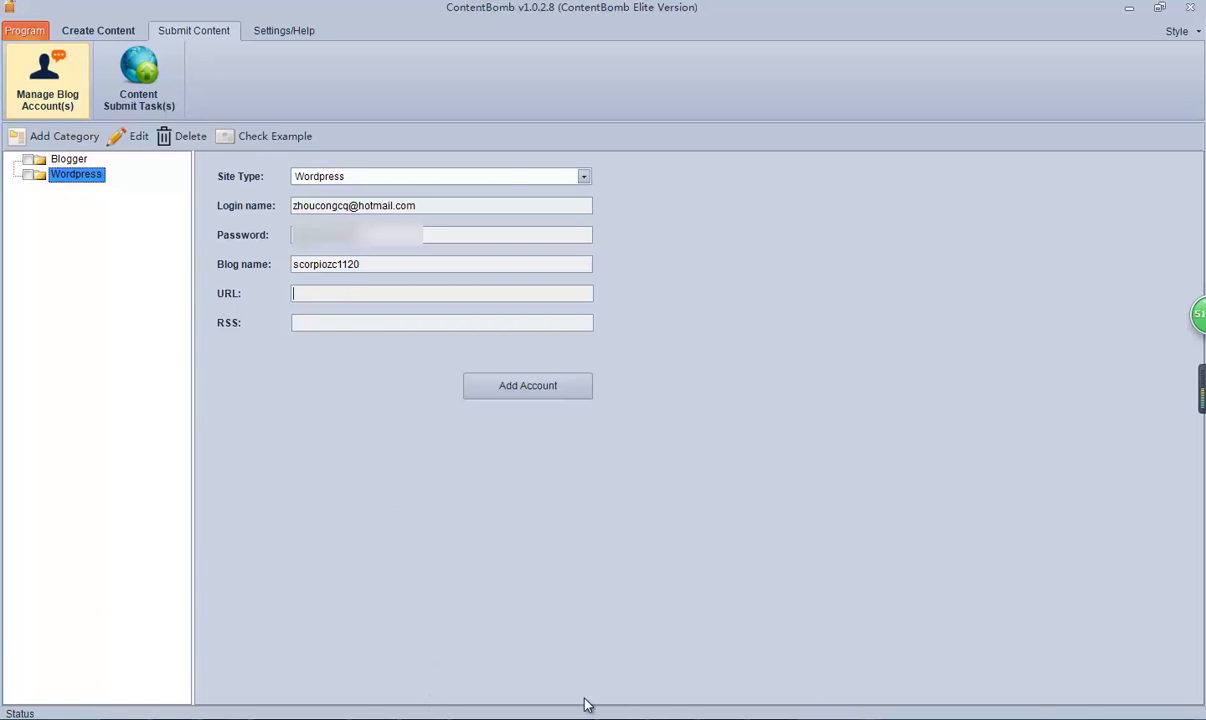
key("alt+Tab")
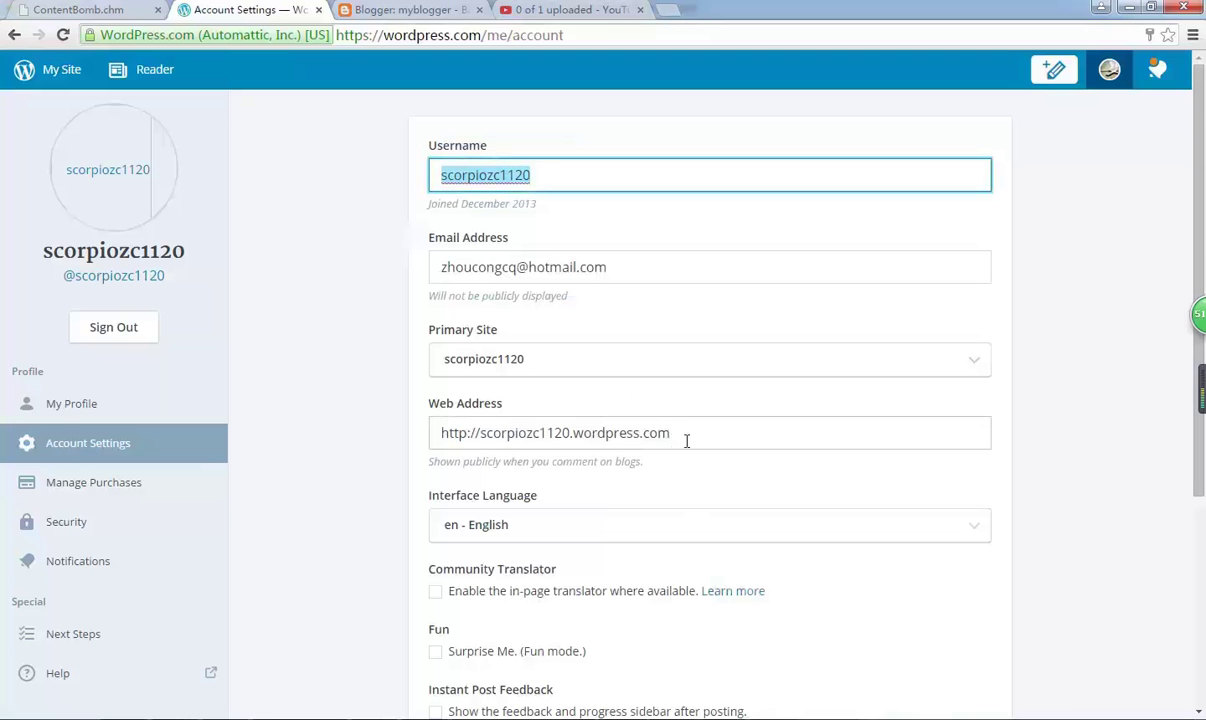
left_click_drag(686, 436, 424, 399)
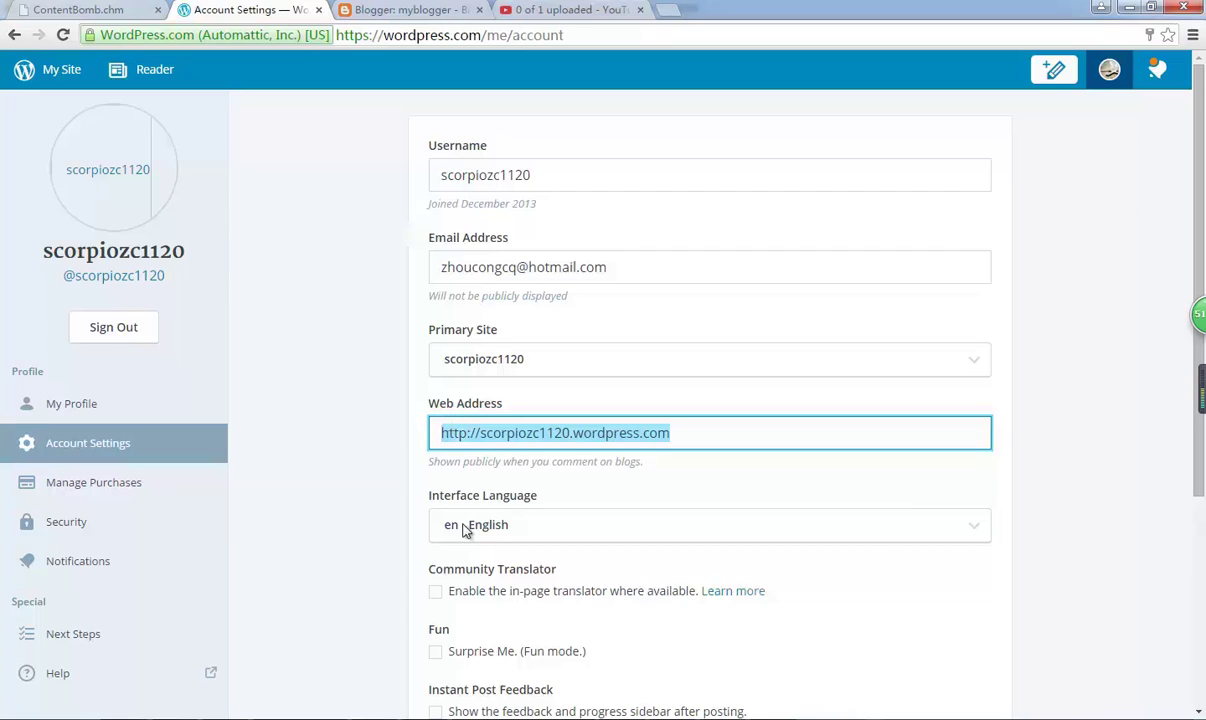
key("ctrl+c")
key("alt+Tab")
Paste the web address as the blog URL and add the Wordpress account.
left_click(328, 291)
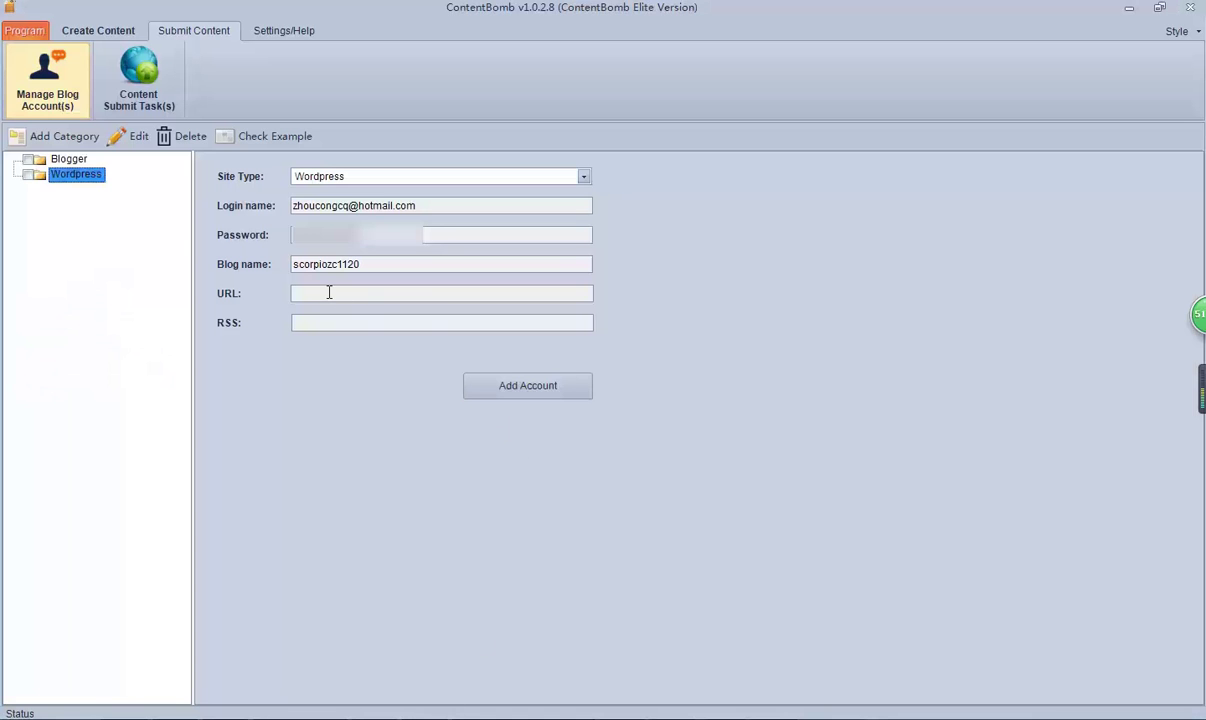
key("ctrl+v")
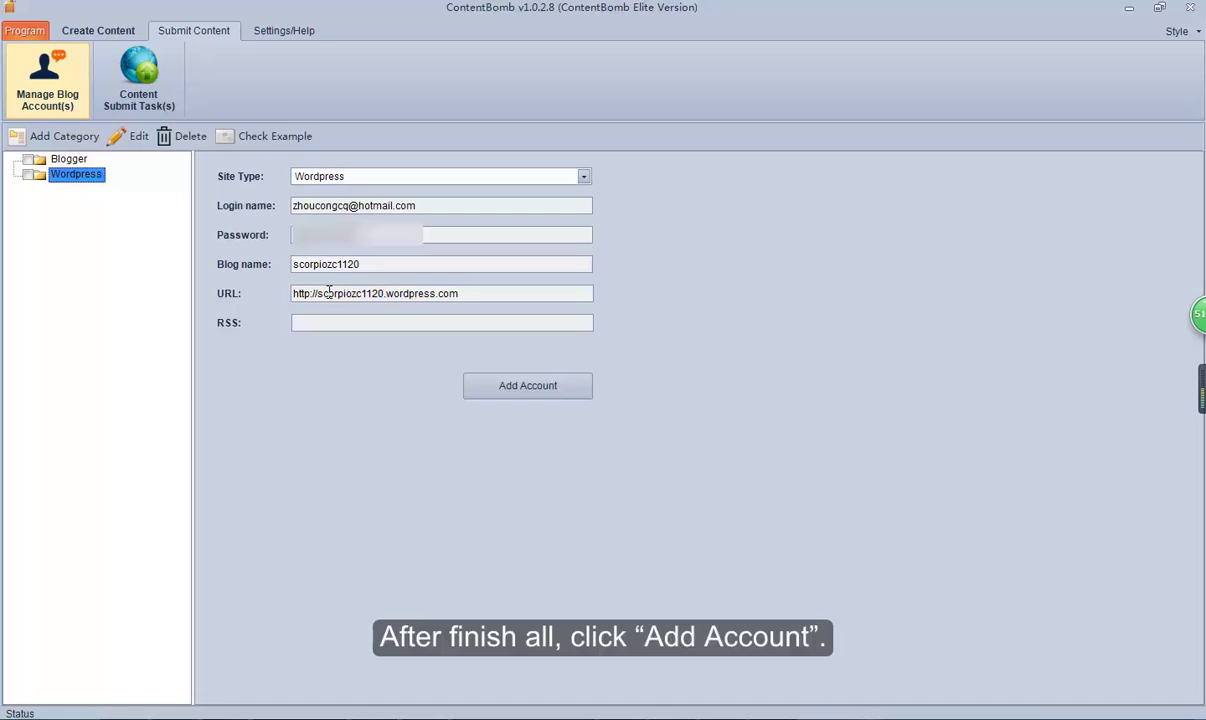
left_click(521, 393)
left_click(612, 422)
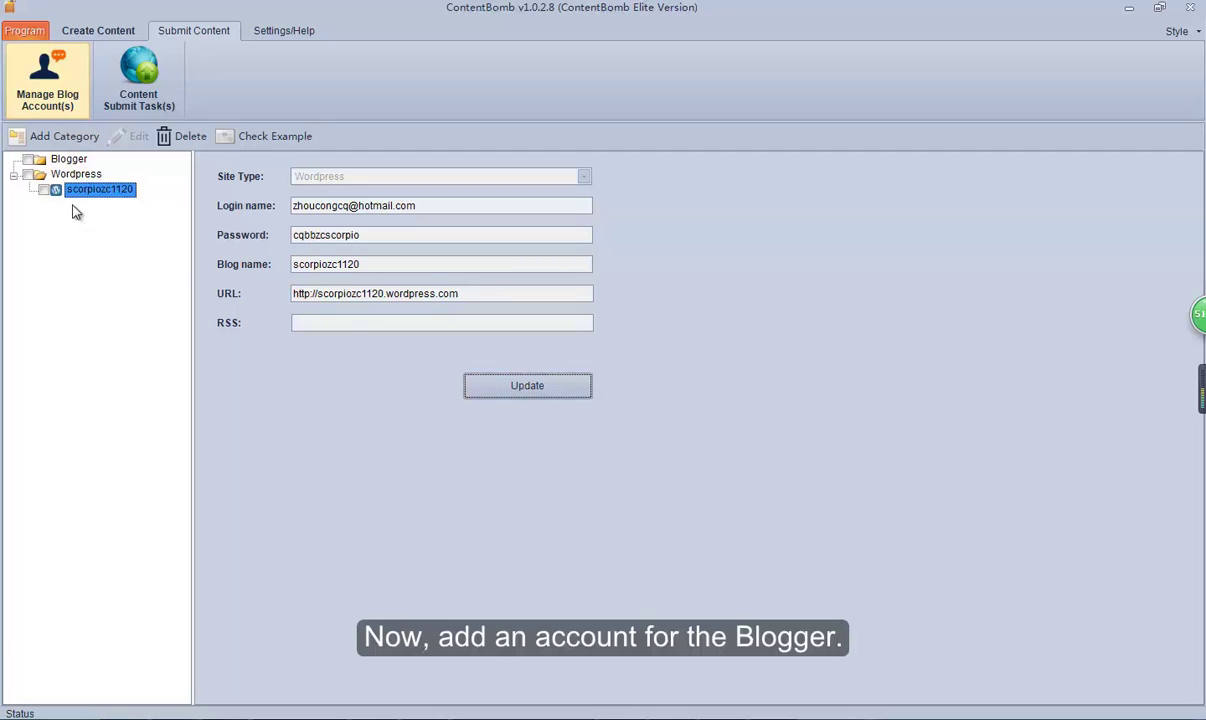
Start a Blogger-category account with site type Blogger and bring up the e-mail notes.
left_click(14, 175)
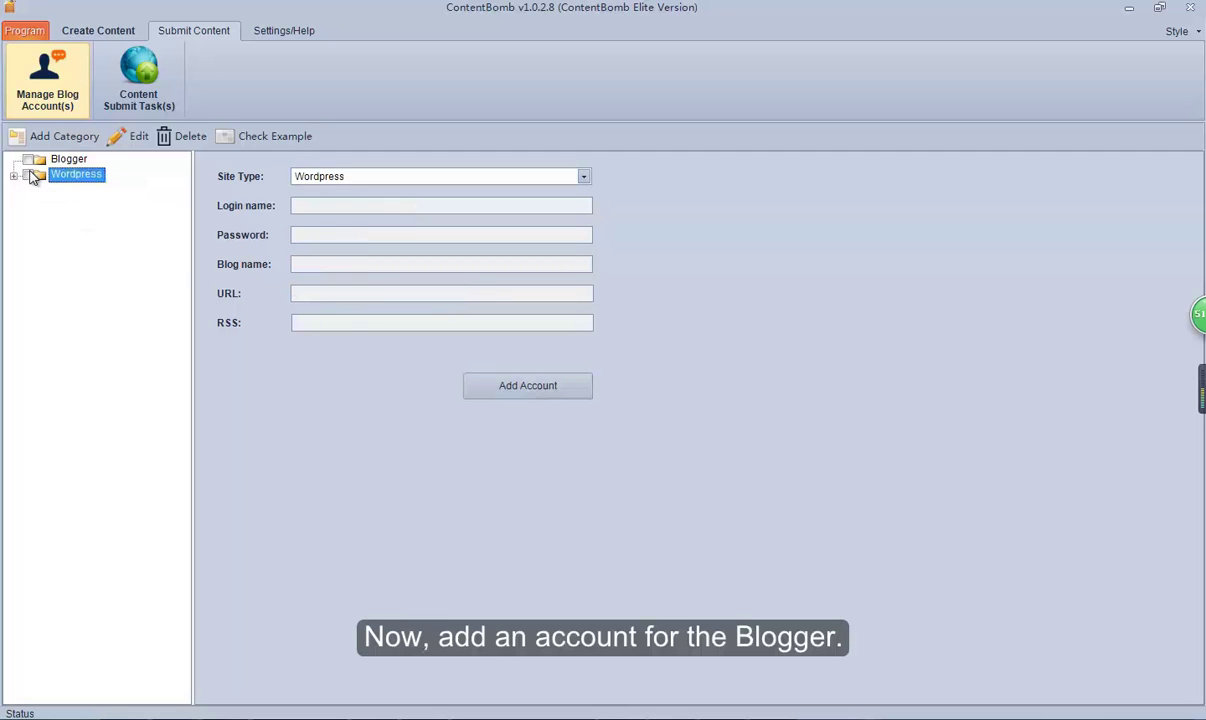
left_click(45, 161)
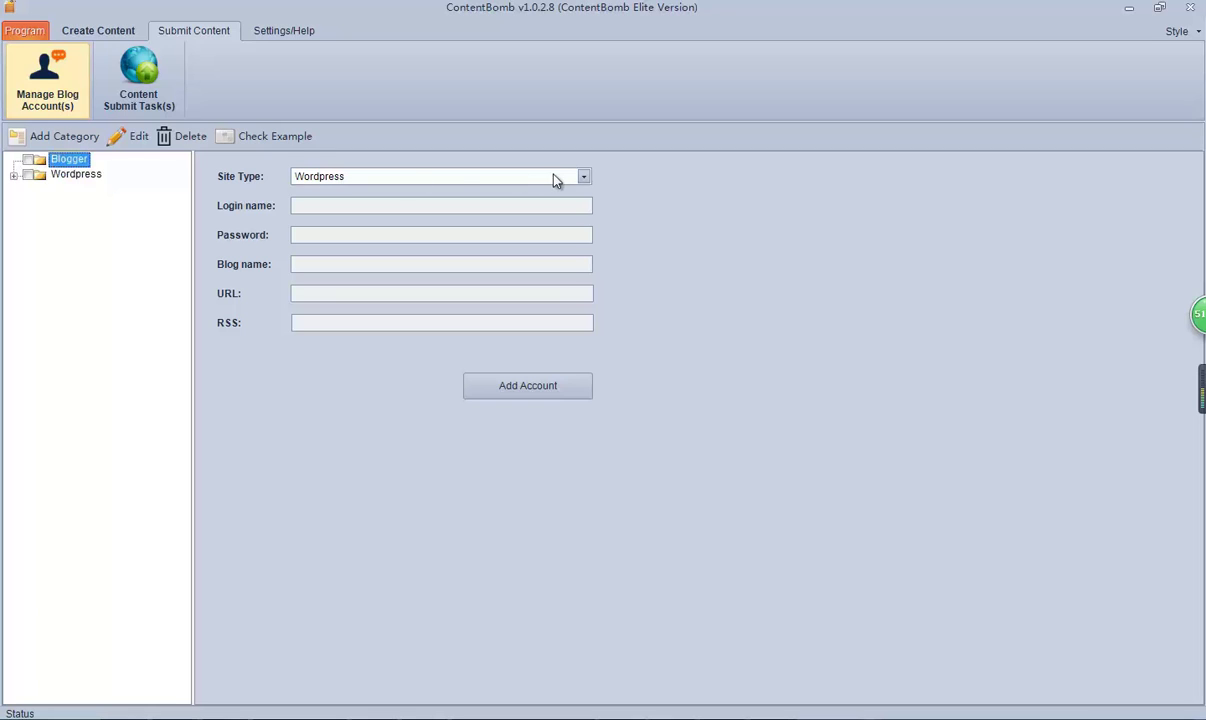
left_click(555, 177)
left_click(343, 206)
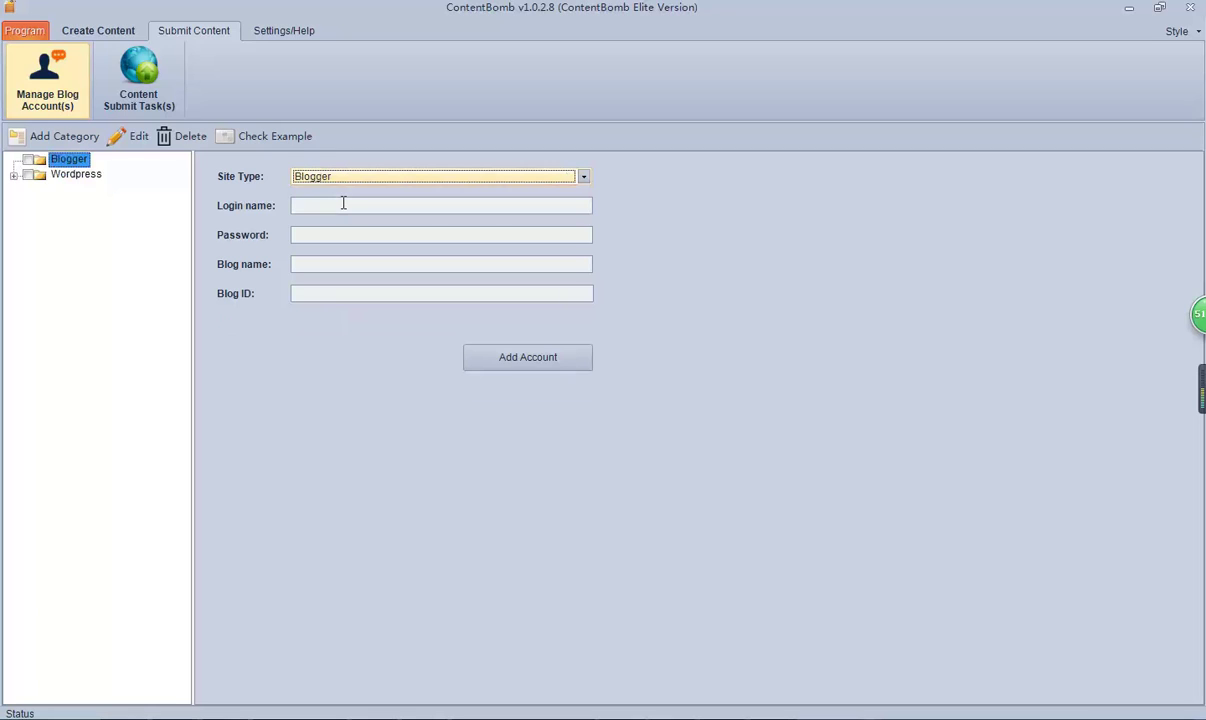
left_click(329, 206)
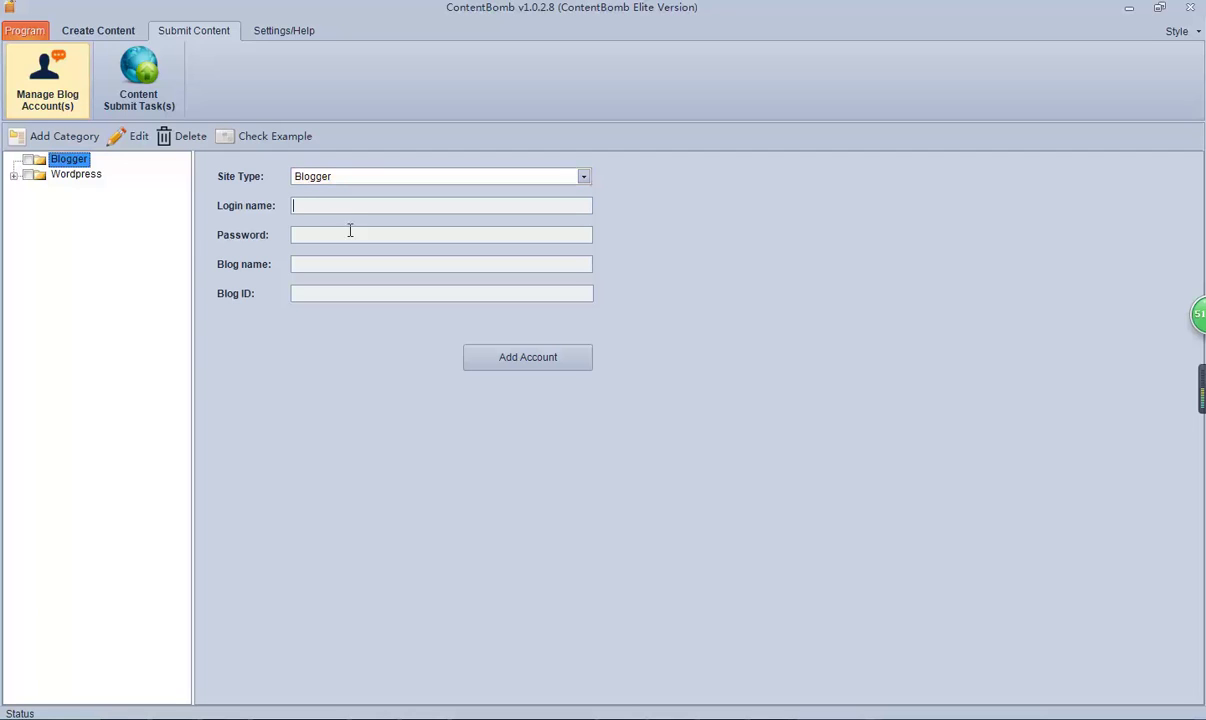
key("alt+Tab")
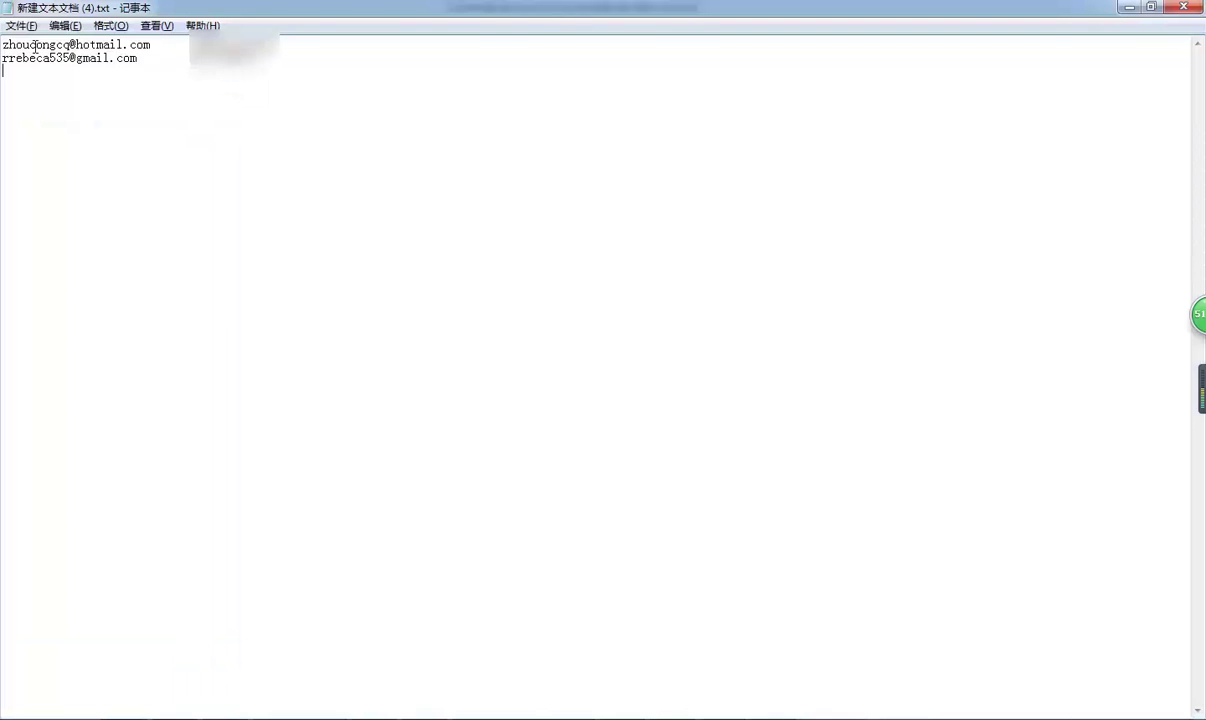
Copy the second e-mail address from Notepad into the Blogger account's Login name.
key("ctrl+a")
left_click(145, 72)
left_click_drag(145, 72, 2, 60)
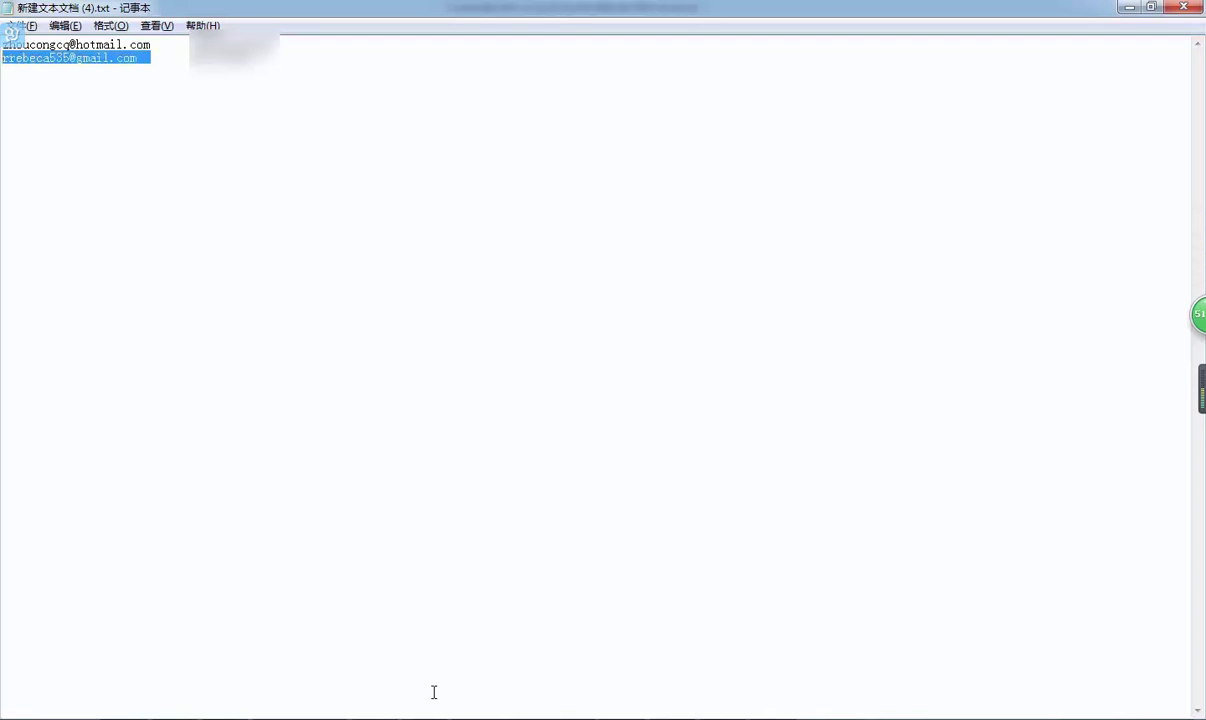
key("alt+Tab")
left_click(309, 206)
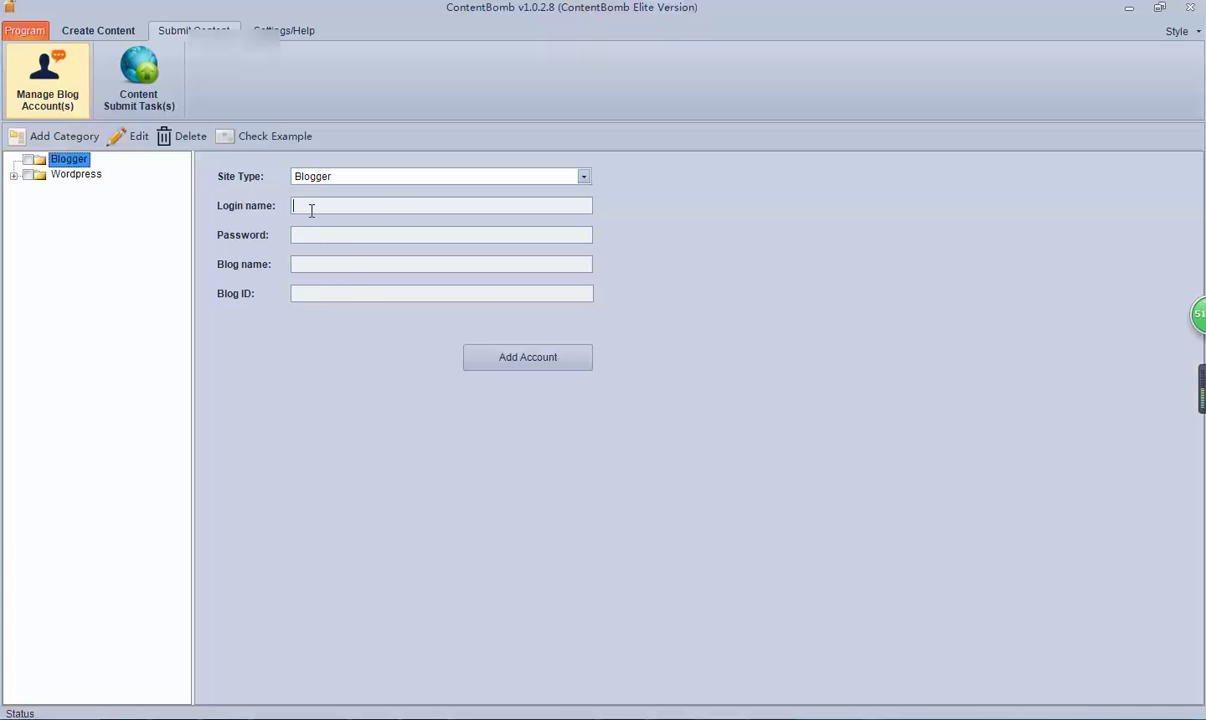
key("ctrl+v")
Select and copy the password at the end of line 2 in Notepad.
key("alt+Tab")
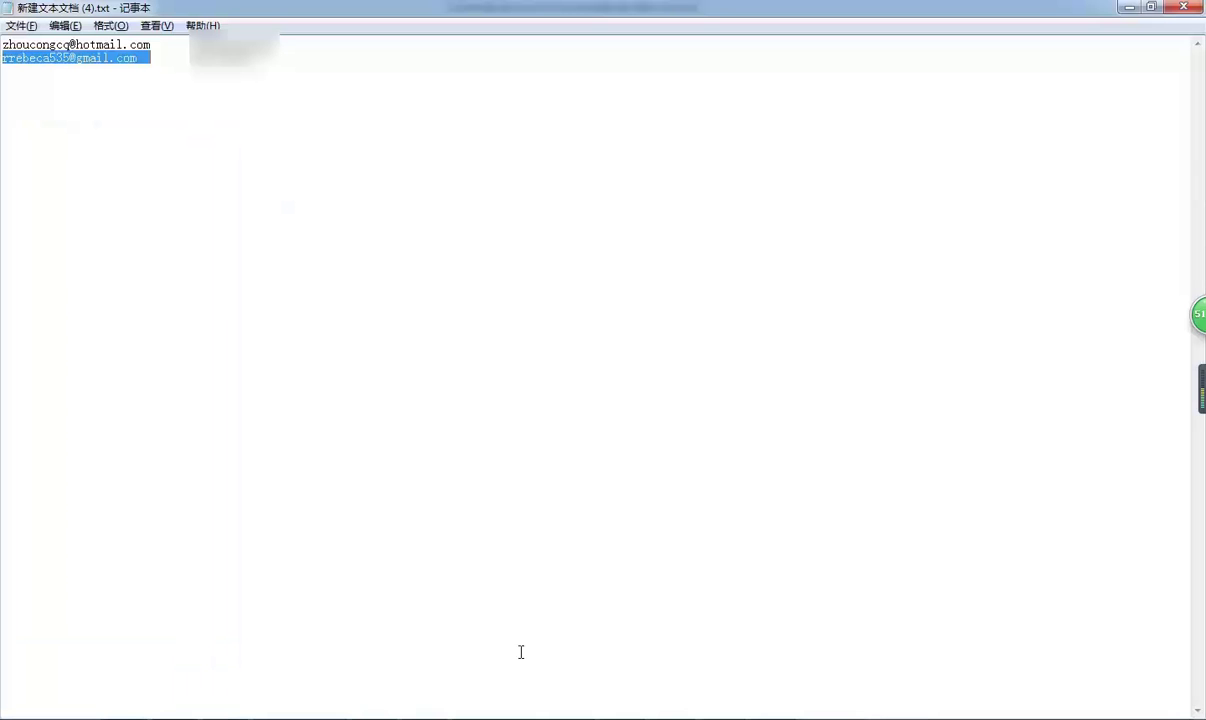
left_click(280, 54)
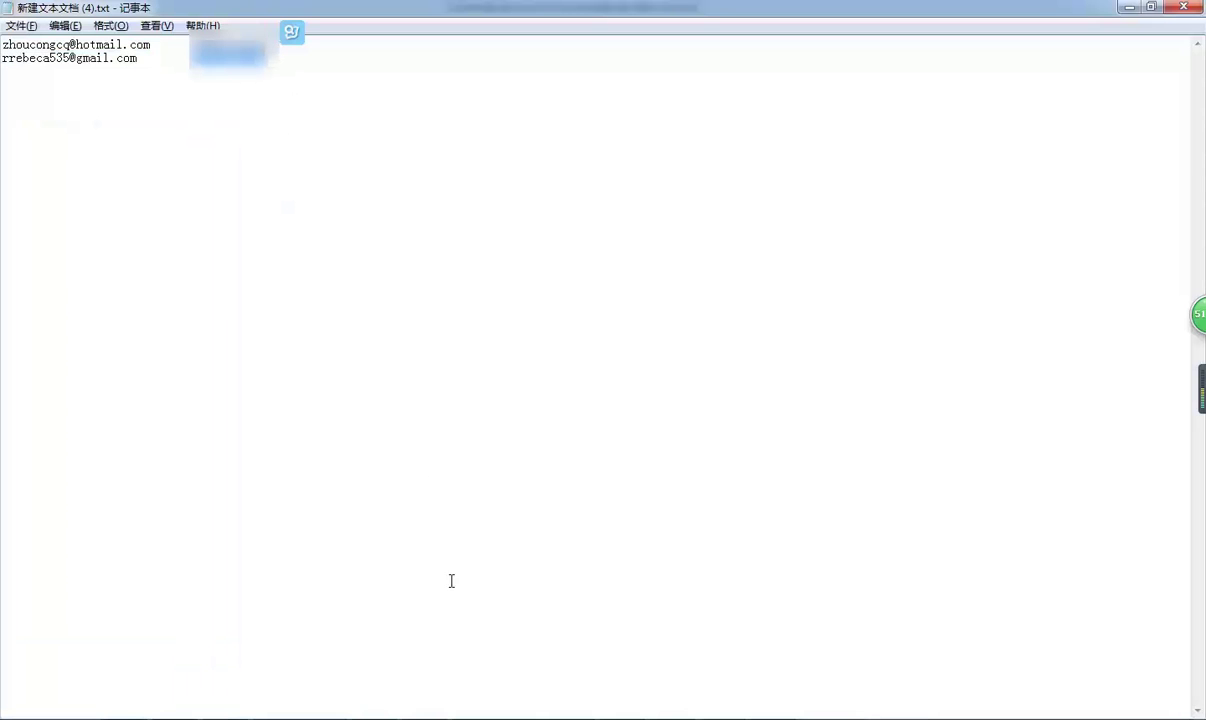
key("shift+Left")
key("shift+Left")
key("shift+Left")
key("shift+Left")
key("shift+Left")
key("shift+Left")
key("shift+Left")
key("shift+Left")
key("shift+Left")
key("shift+Left")
key("alt+Tab")
Paste the password, then copy the Blogger title 'myblogger' into Blog name.
left_click(315, 235)
key("ctrl+v")
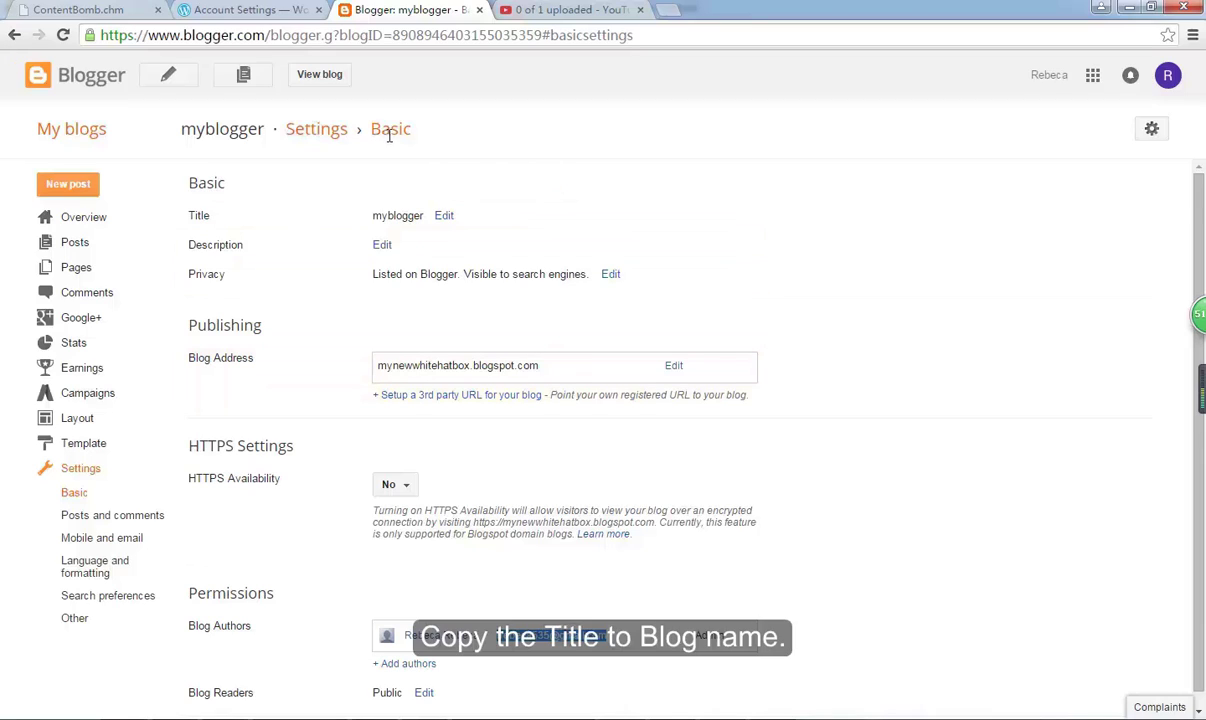
left_click(374, 216)
left_click_drag(374, 216, 424, 216)
key("ctrl+c")
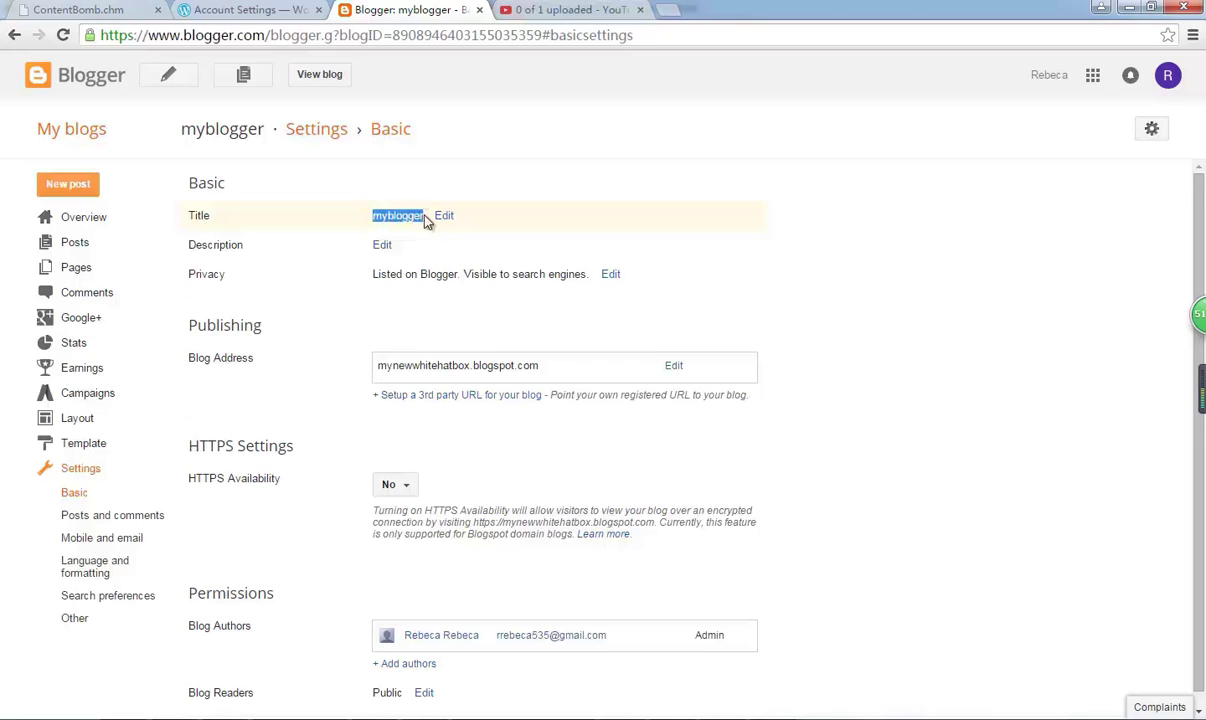
key("alt+Tab")
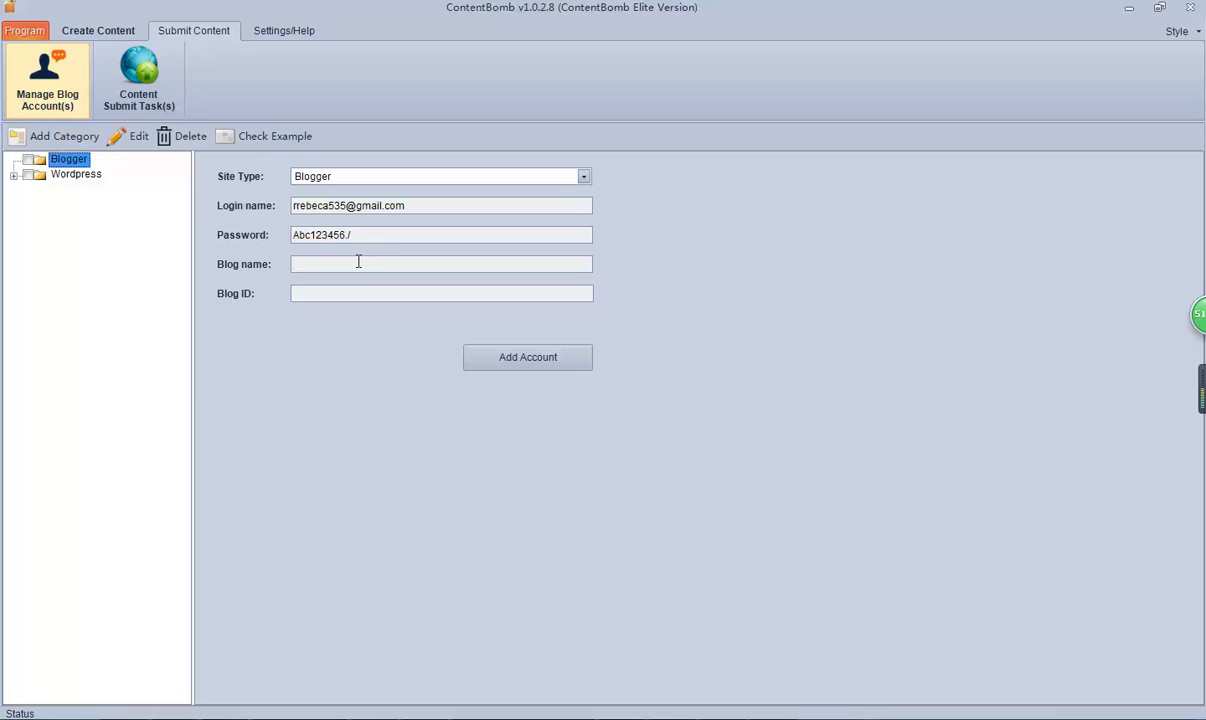
key("ctrl+v")
Copy the numeric blog ID from the Blogger settings page address.
key("alt+Tab")
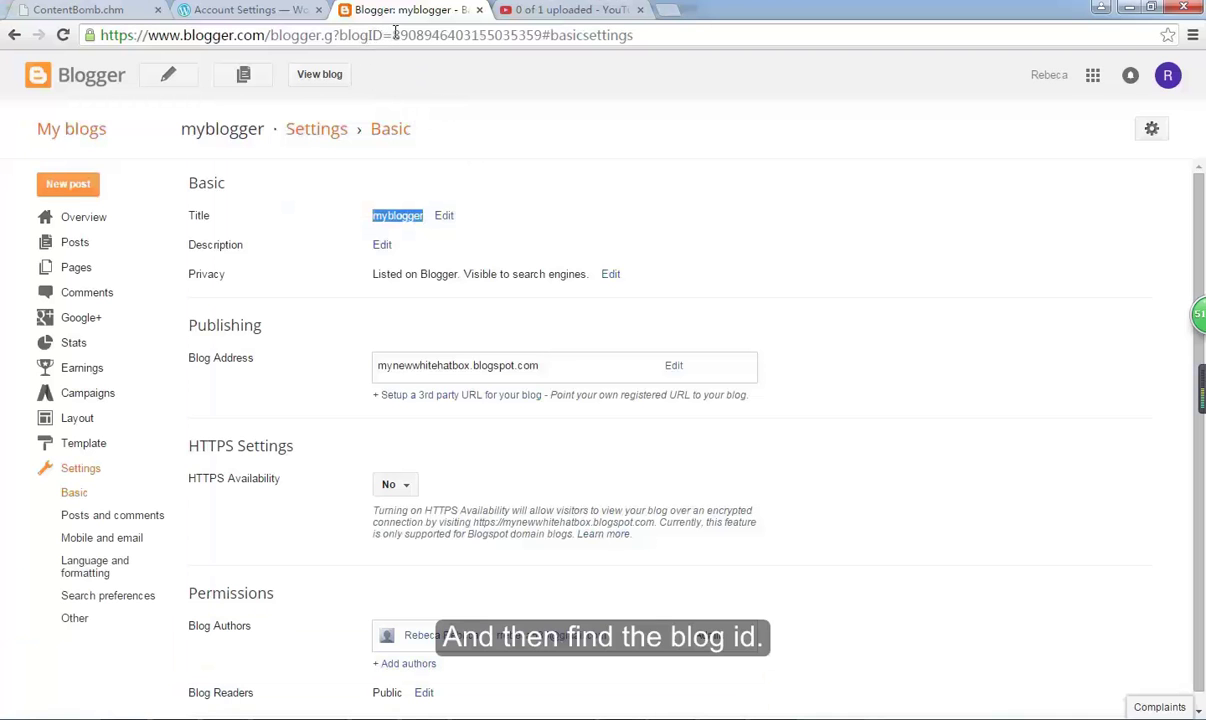
left_click_drag(392, 35, 543, 42)
key("ctrl+c")
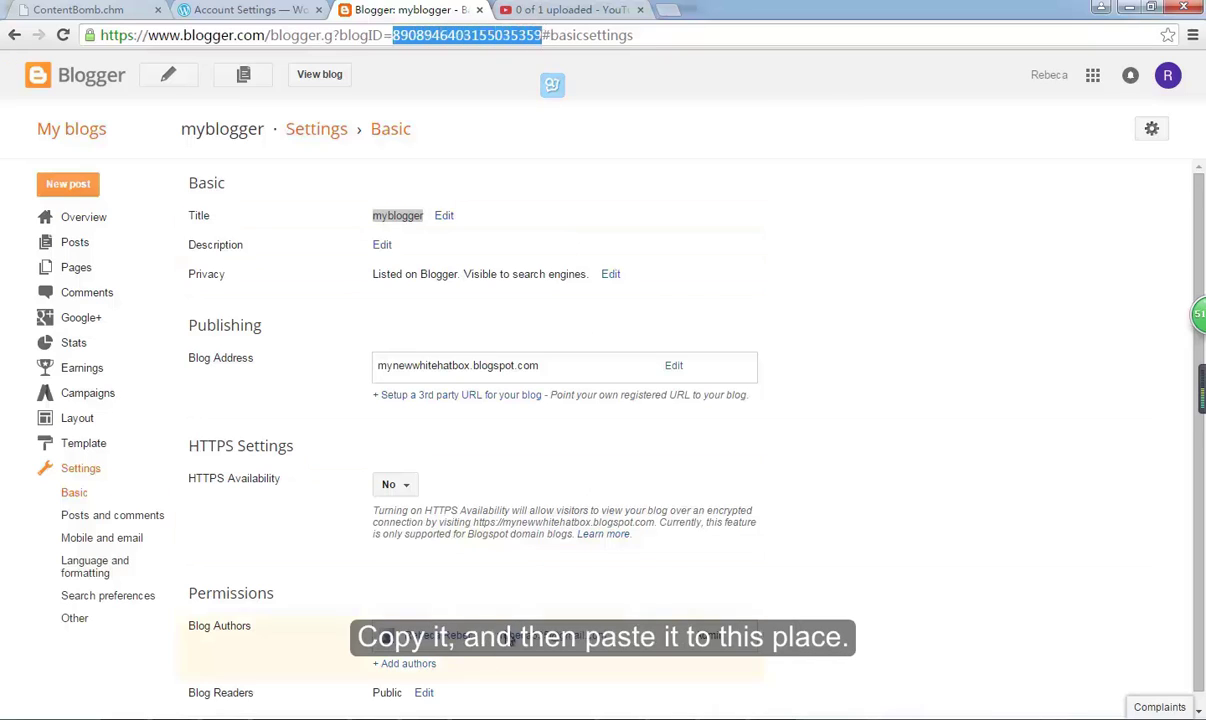
key("alt+Tab")
Paste the blog ID and add the myblogger account, confirming the success message.
key("ctrl+v")
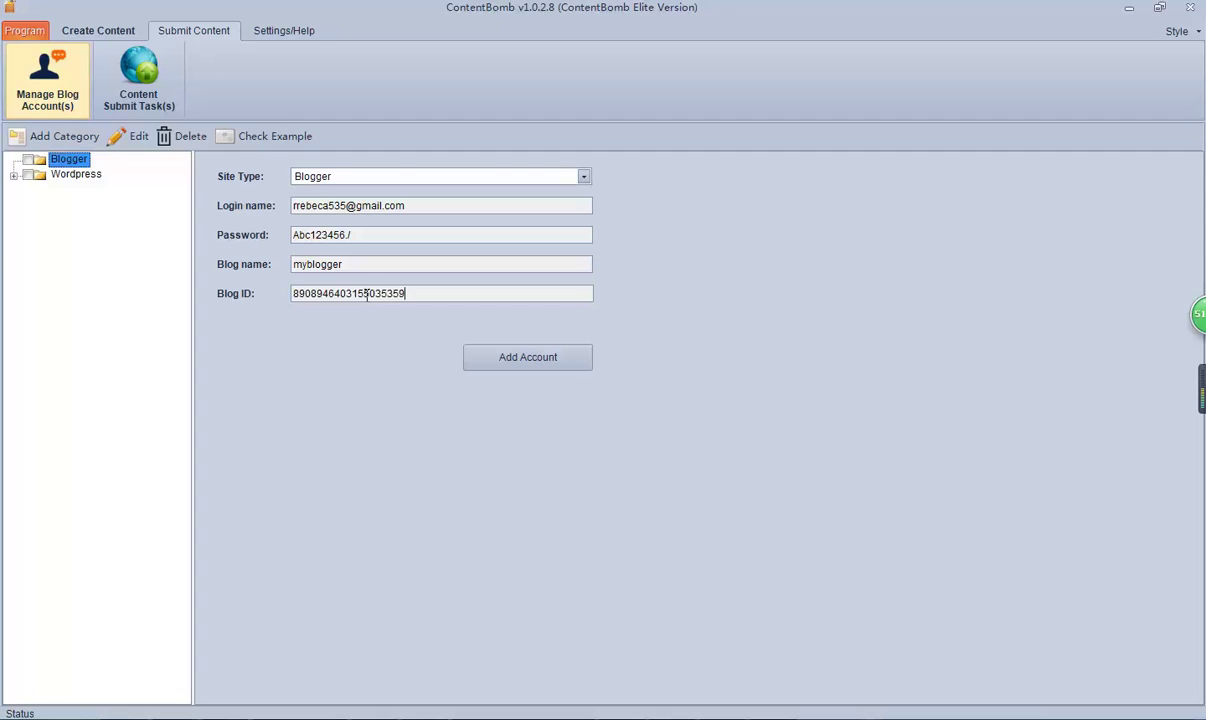
left_click(548, 362)
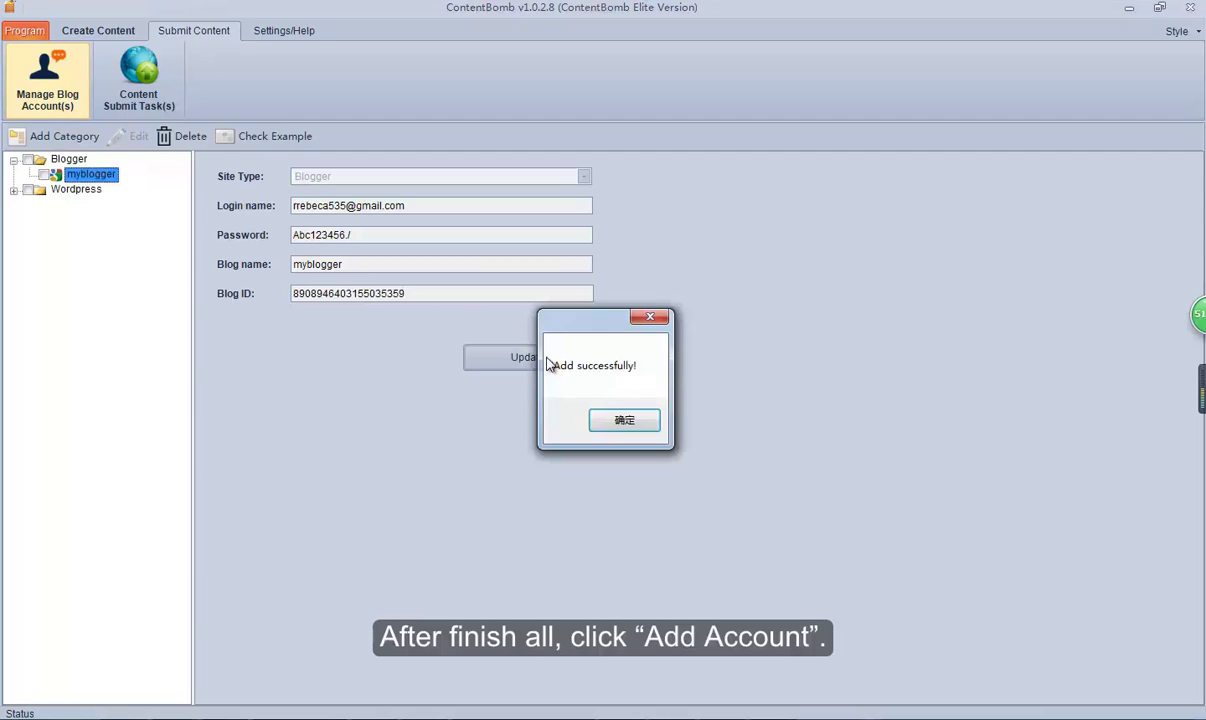
left_click(618, 418)
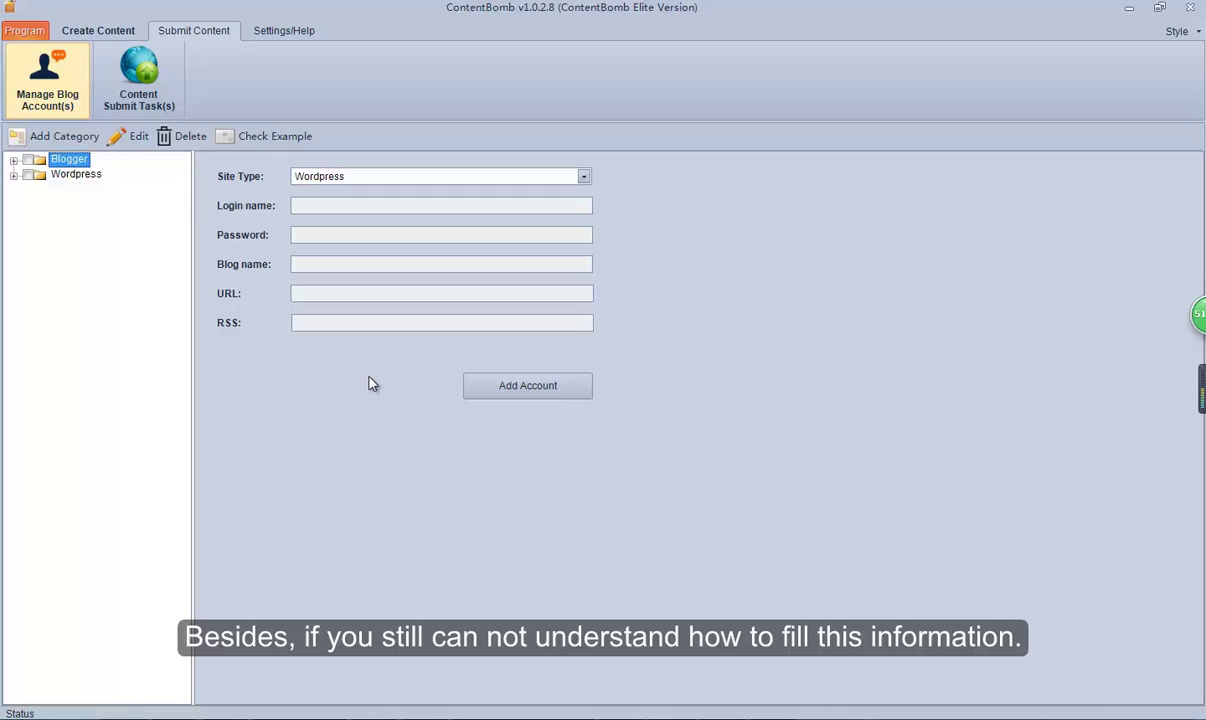
Open the Check Example help article and scroll through its account-detail examples.
left_click(255, 142)
scroll(590, 300, "down", 5)
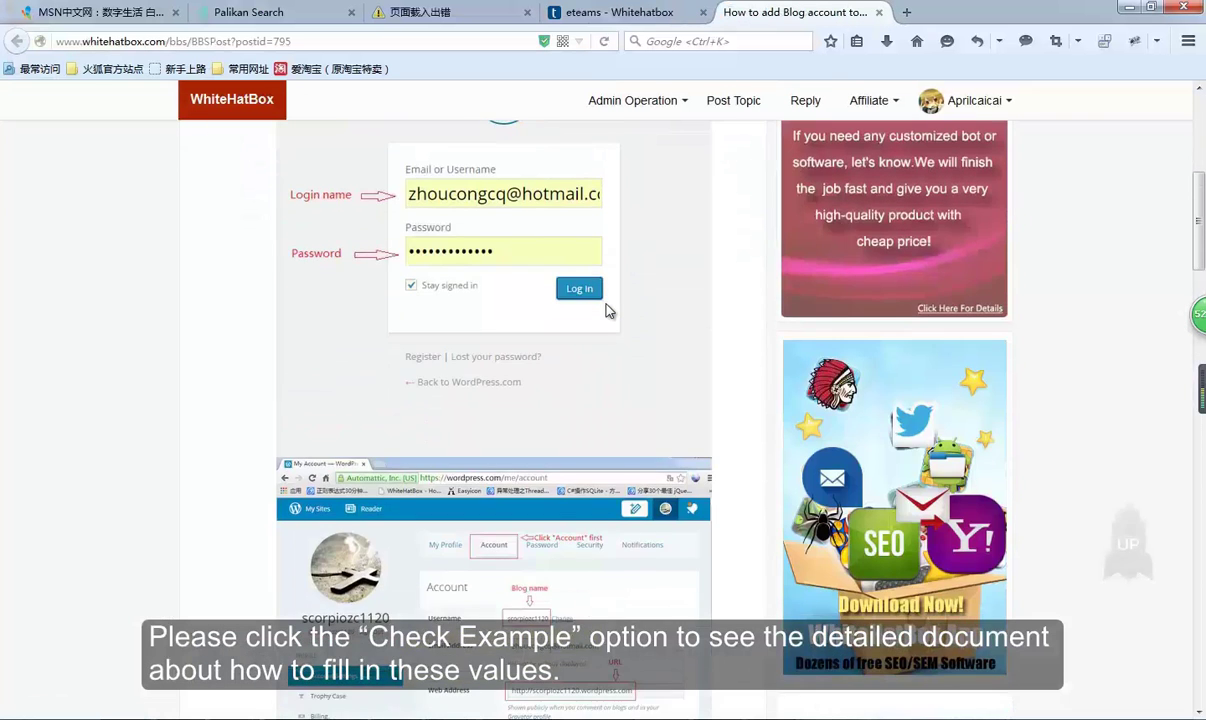
scroll(607, 311, "down", 12)
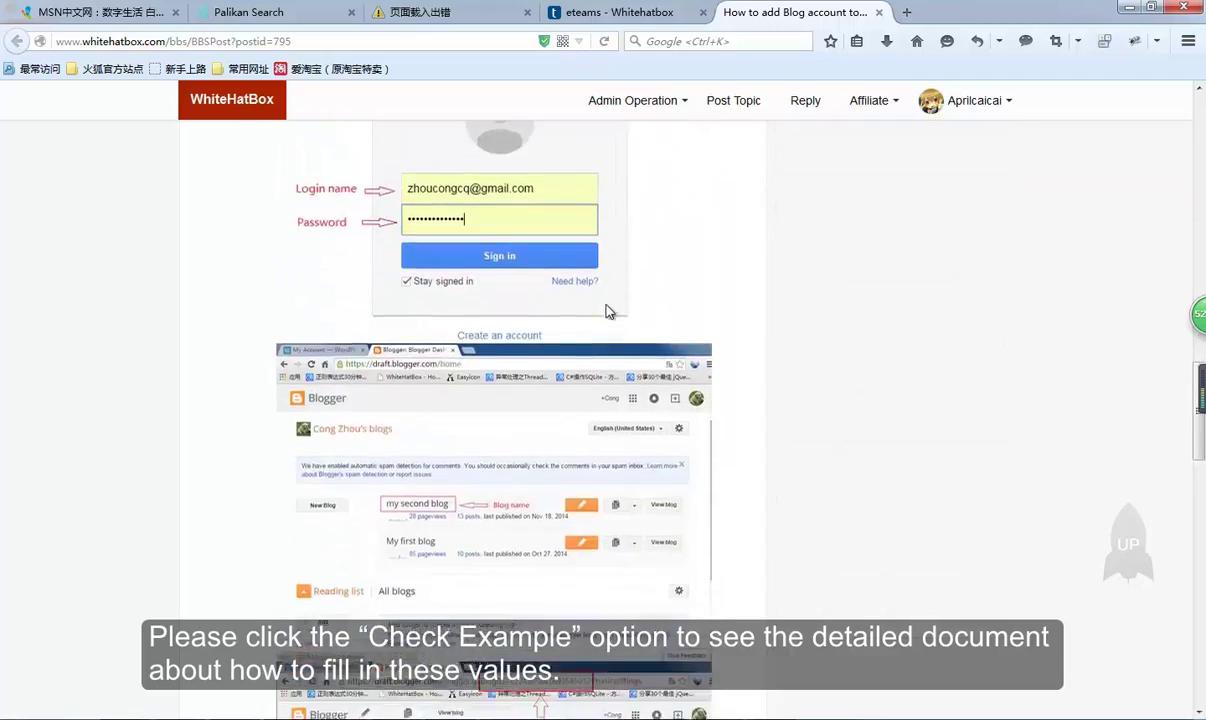
scroll(607, 311, "down", 8)
scroll(607, 313, "up", 10)
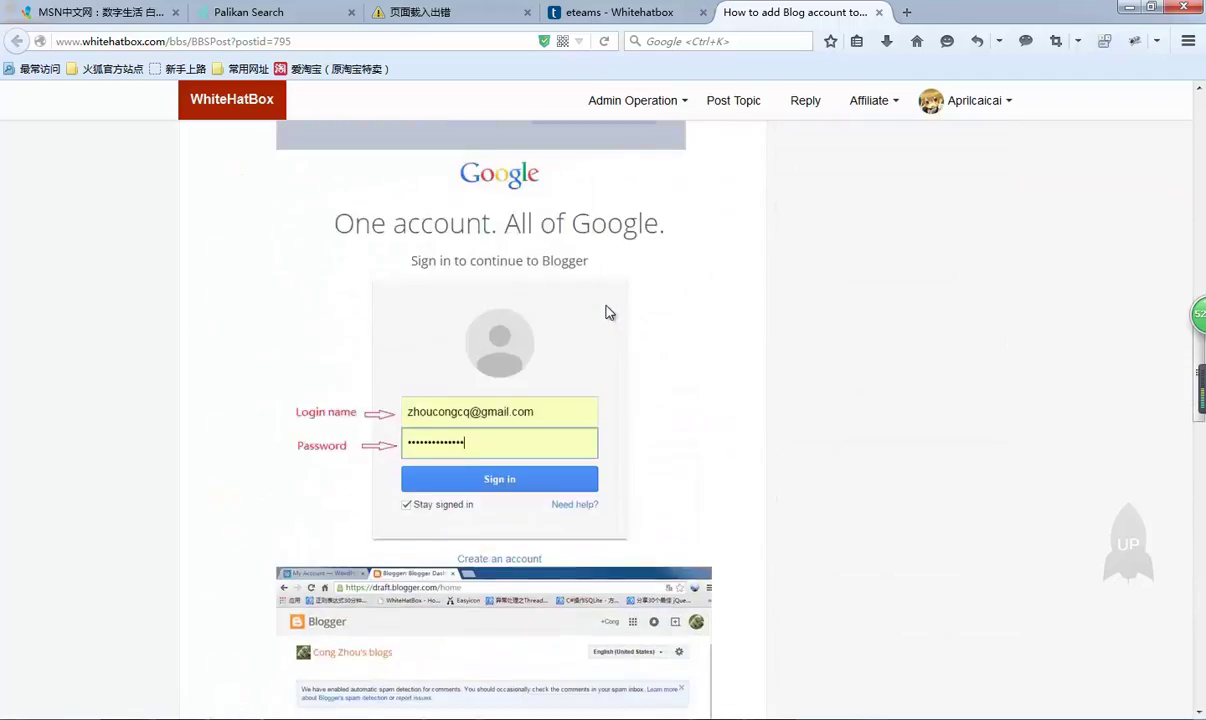
scroll(607, 313, "up", 10)
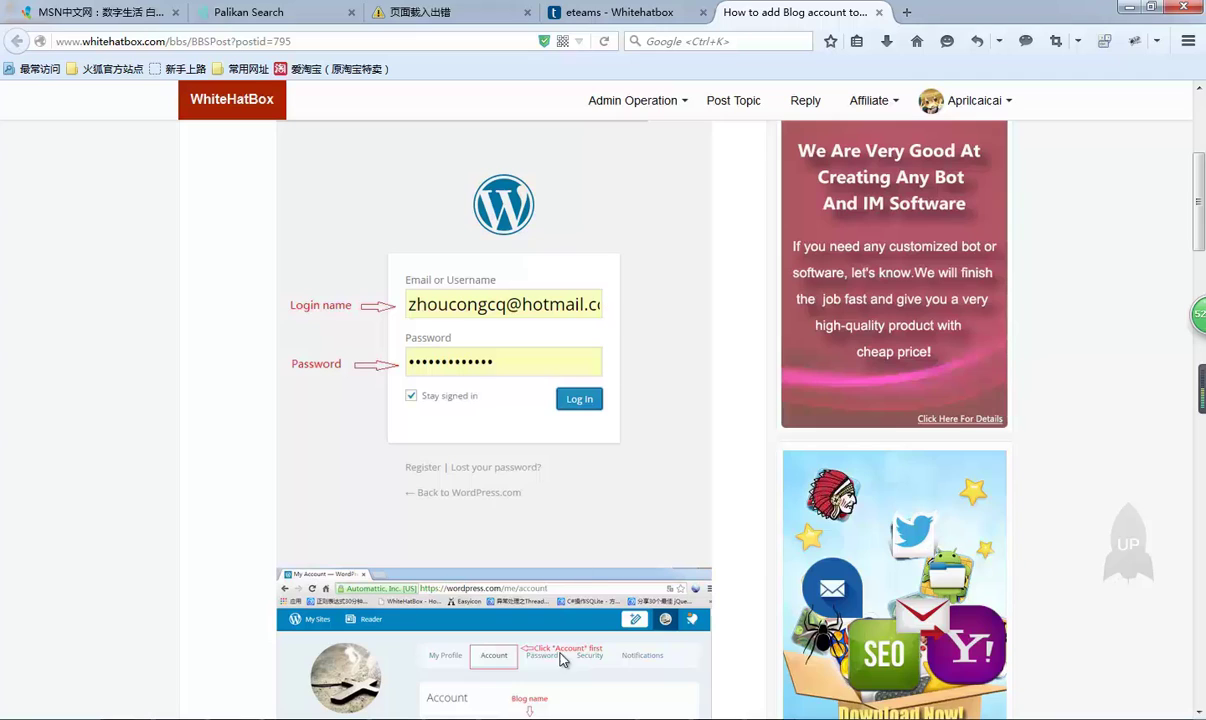
Back in ContentBomb, open the Blogger category's rename and close it with the name unchanged.
key("alt+Tab")
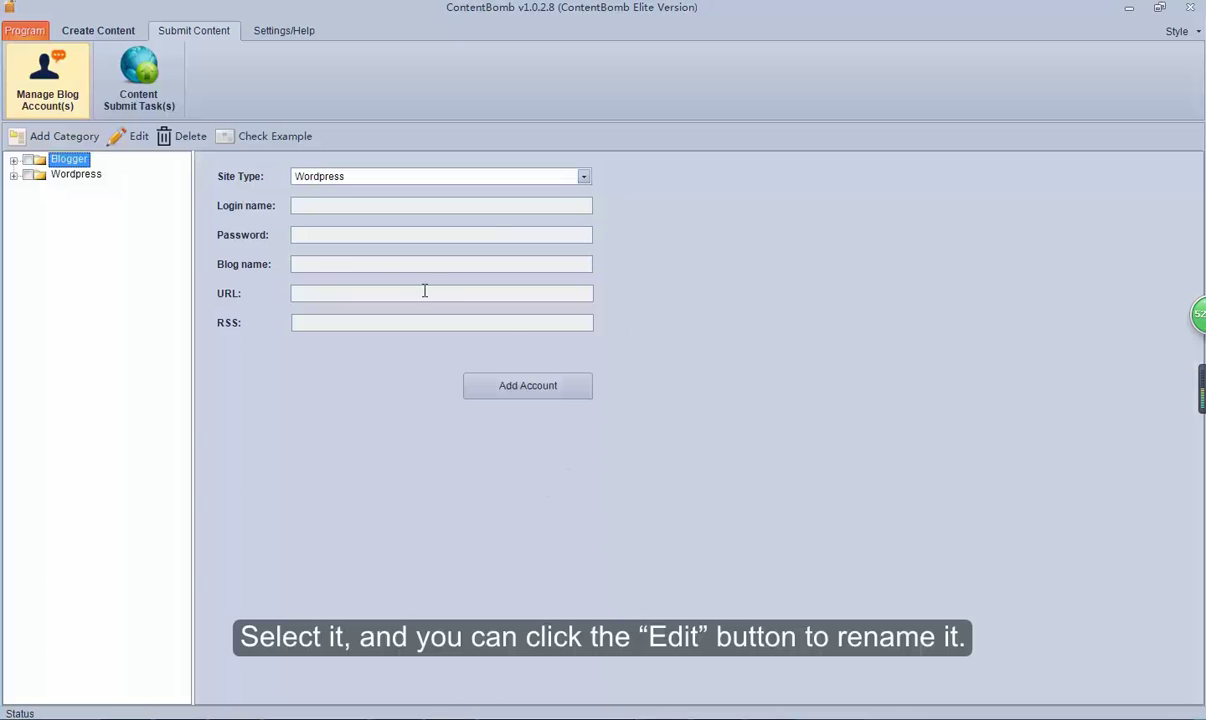
left_click(138, 140)
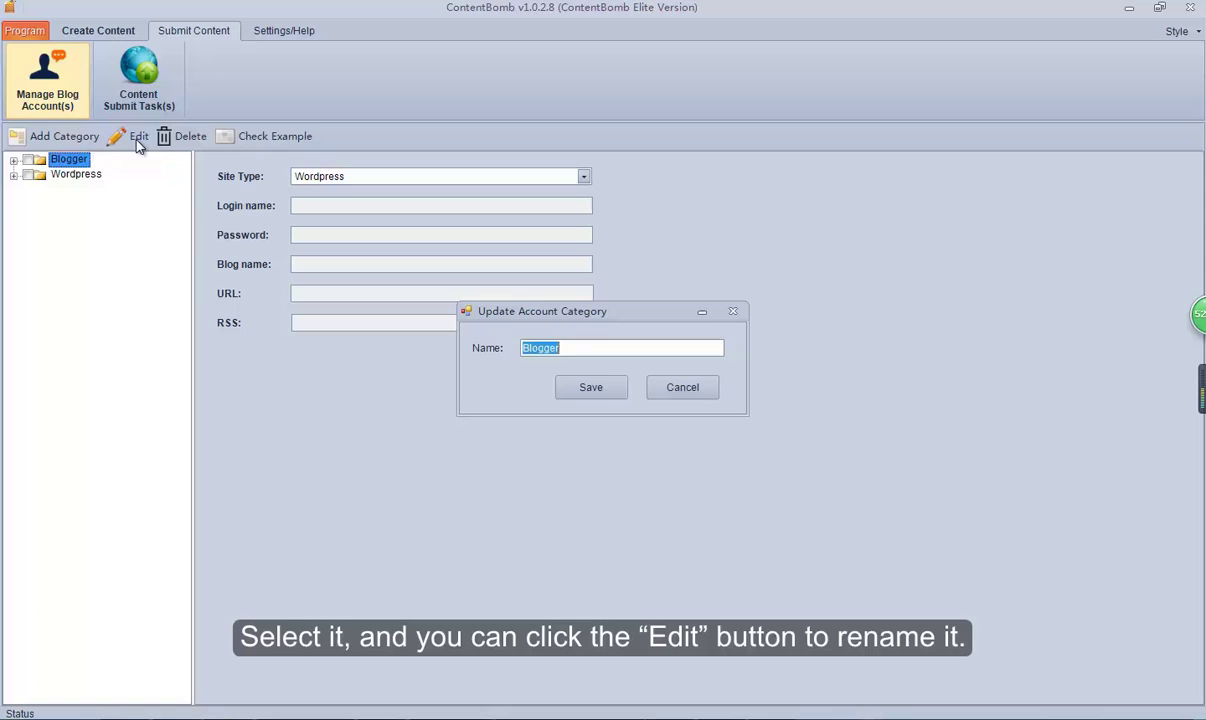
left_click(576, 347)
left_click_drag(576, 347, 497, 352)
left_click(584, 348)
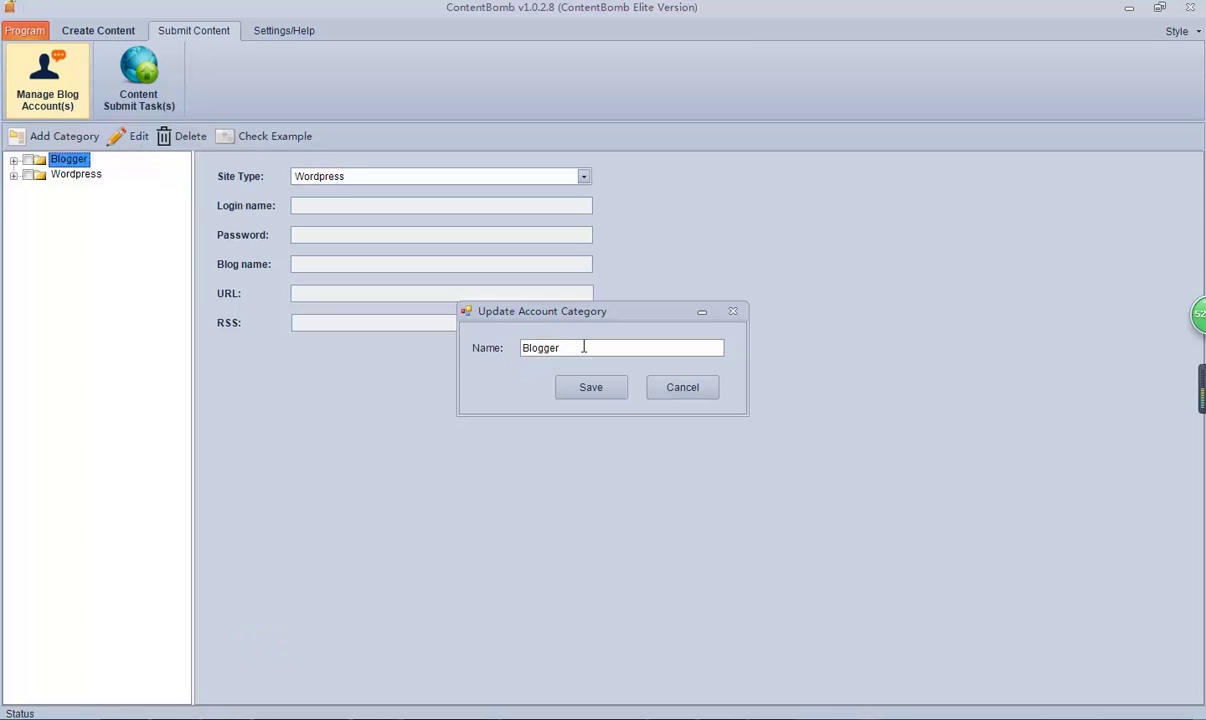
left_click(733, 314)
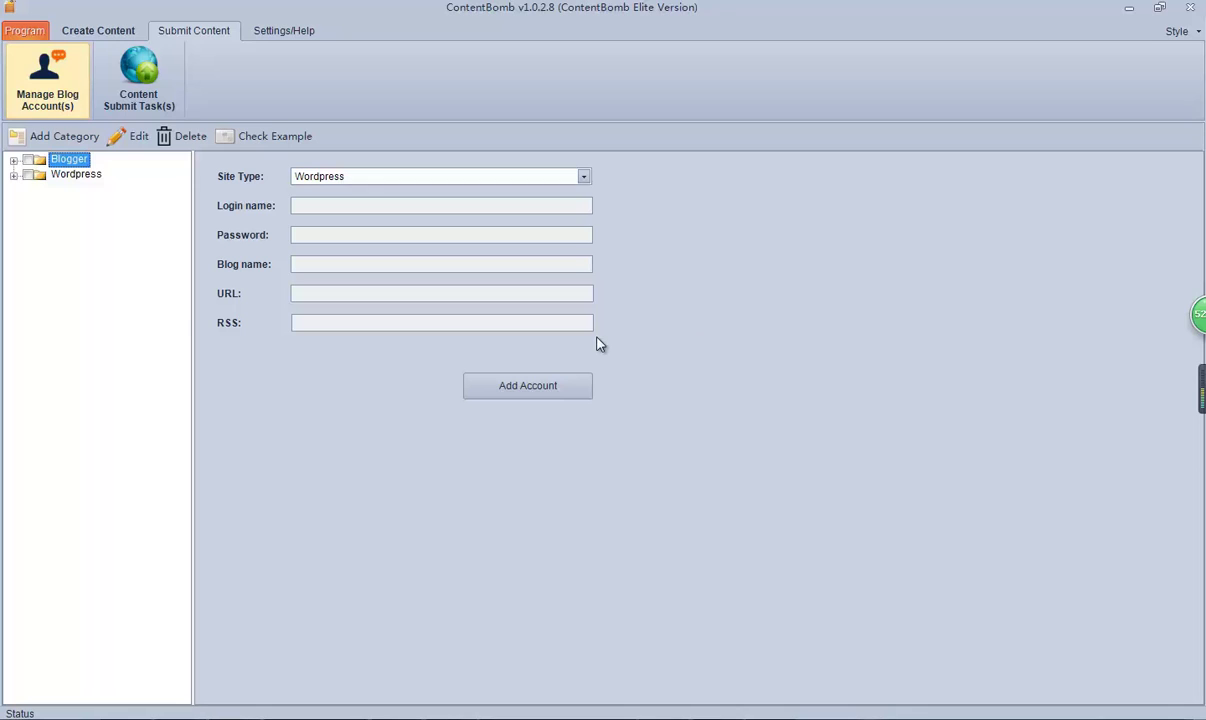
Mark the Blogger category for deletion, then cancel the confirmation so it stays.
left_click(28, 160)
left_click(190, 137)
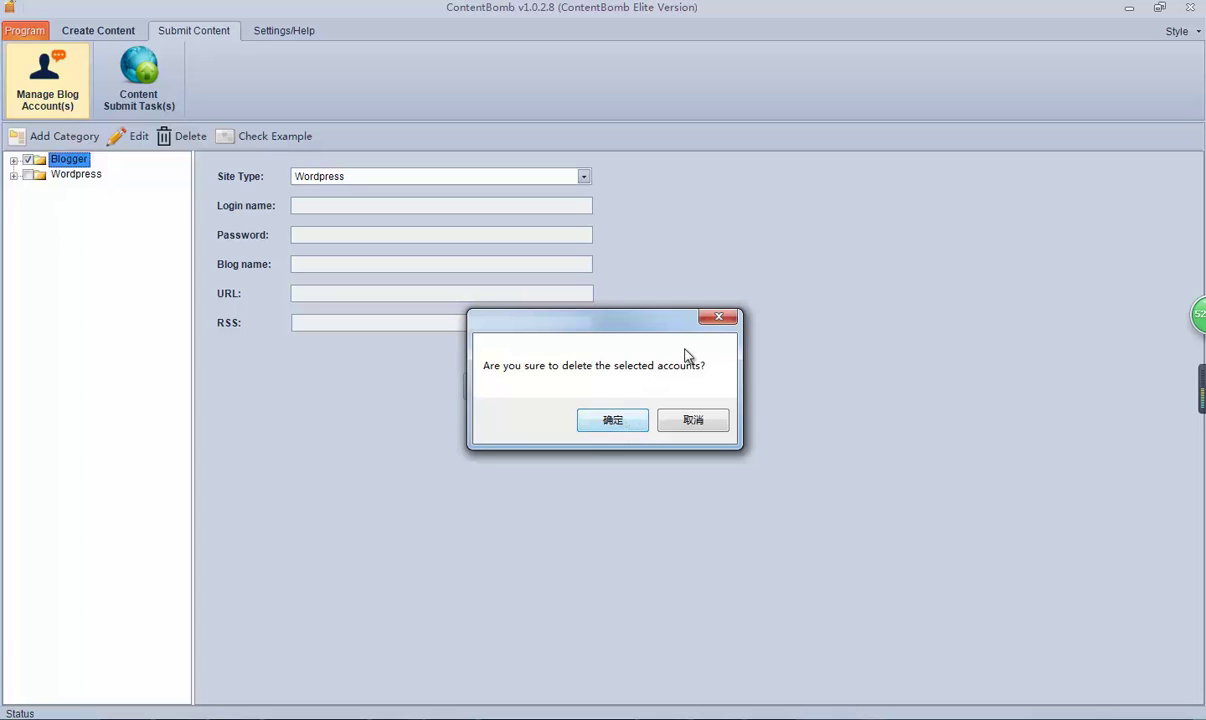
left_click(716, 319)
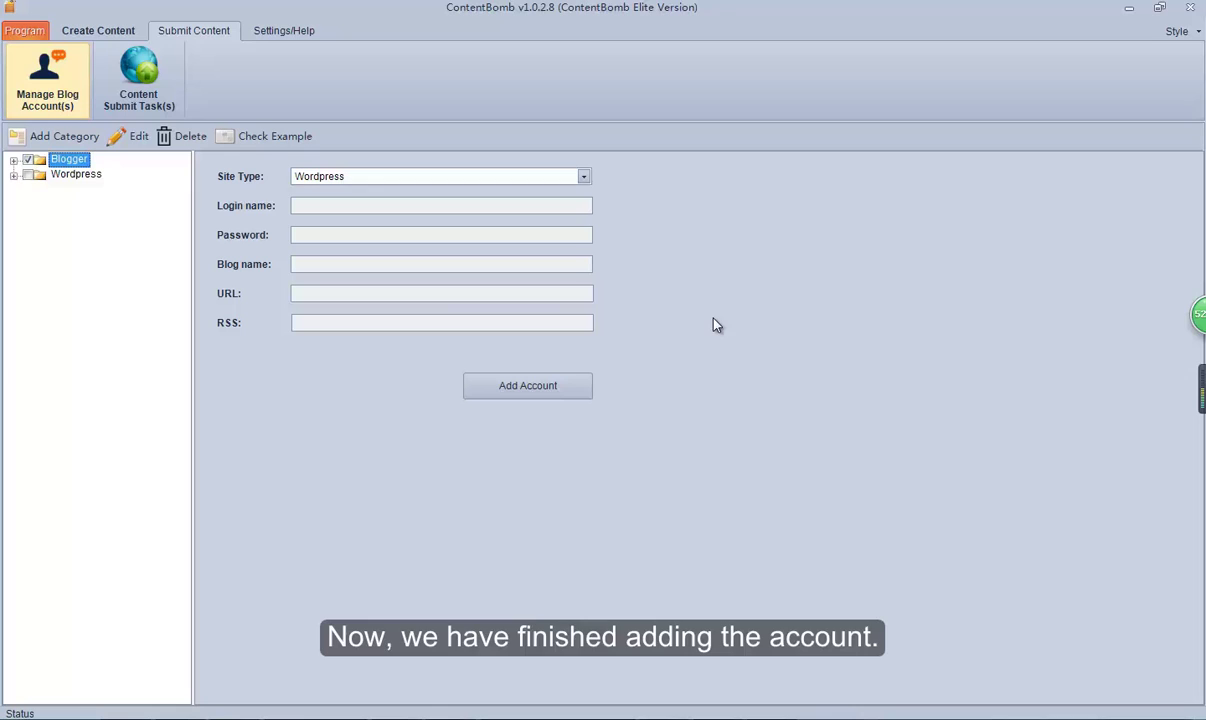
Go to the Content Submit Task(s) page and expand the Create Submit Task type list.
left_click(141, 97)
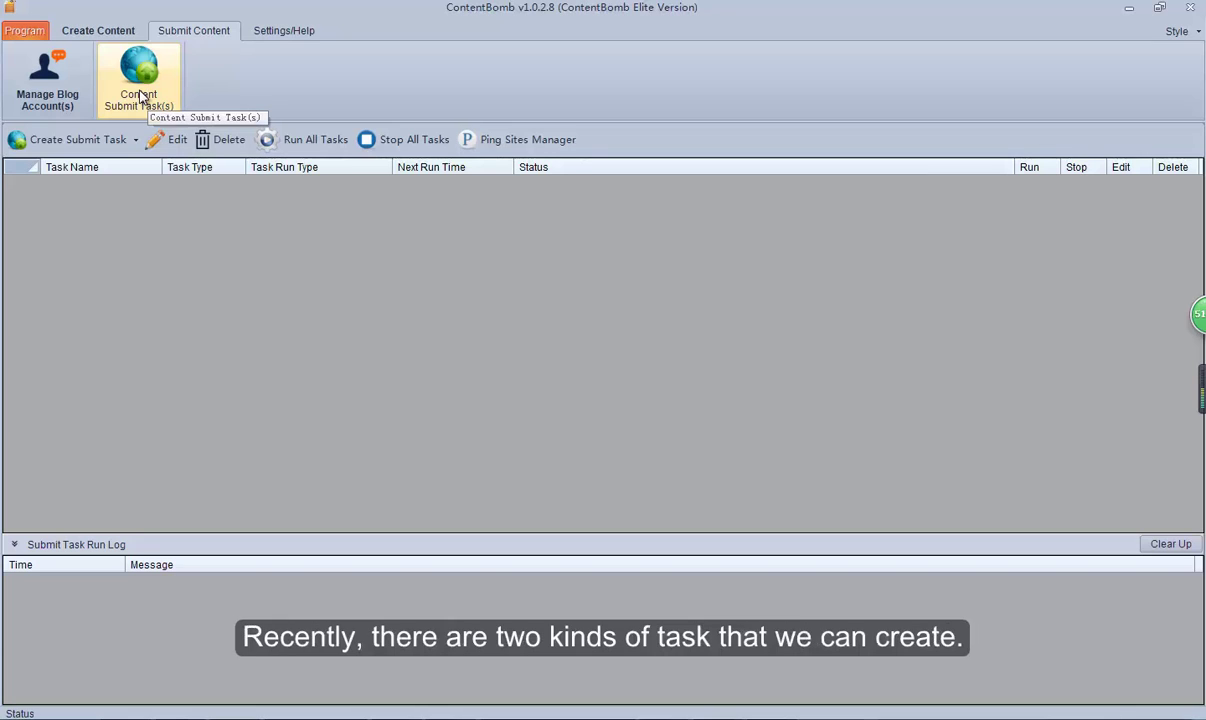
left_click(99, 138)
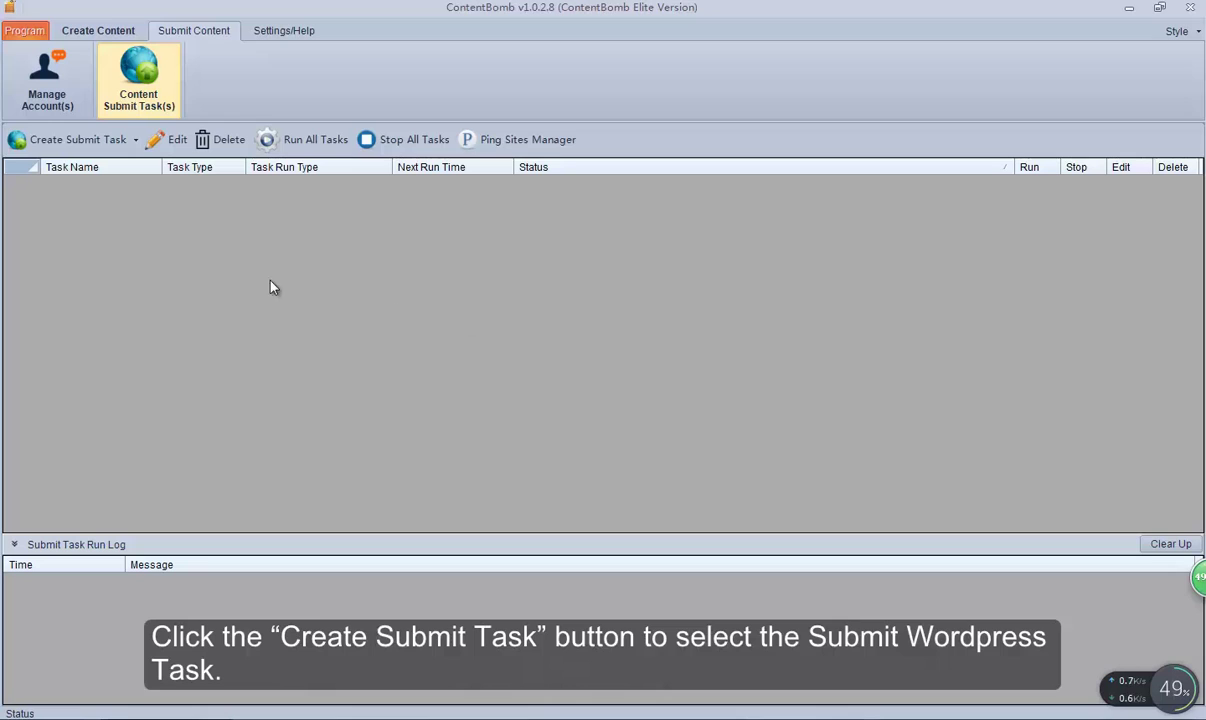
Create a Submit WordPress task named 1 with Use Local Content To Submit selected.
left_click(86, 145)
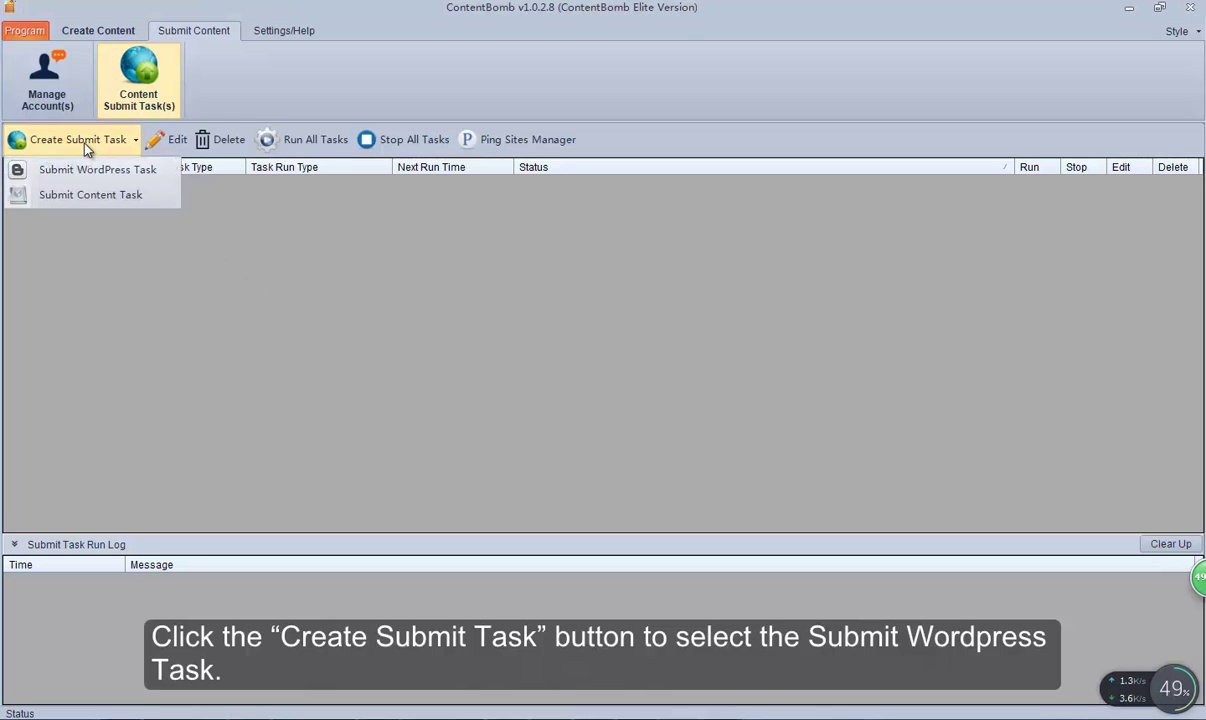
left_click(106, 176)
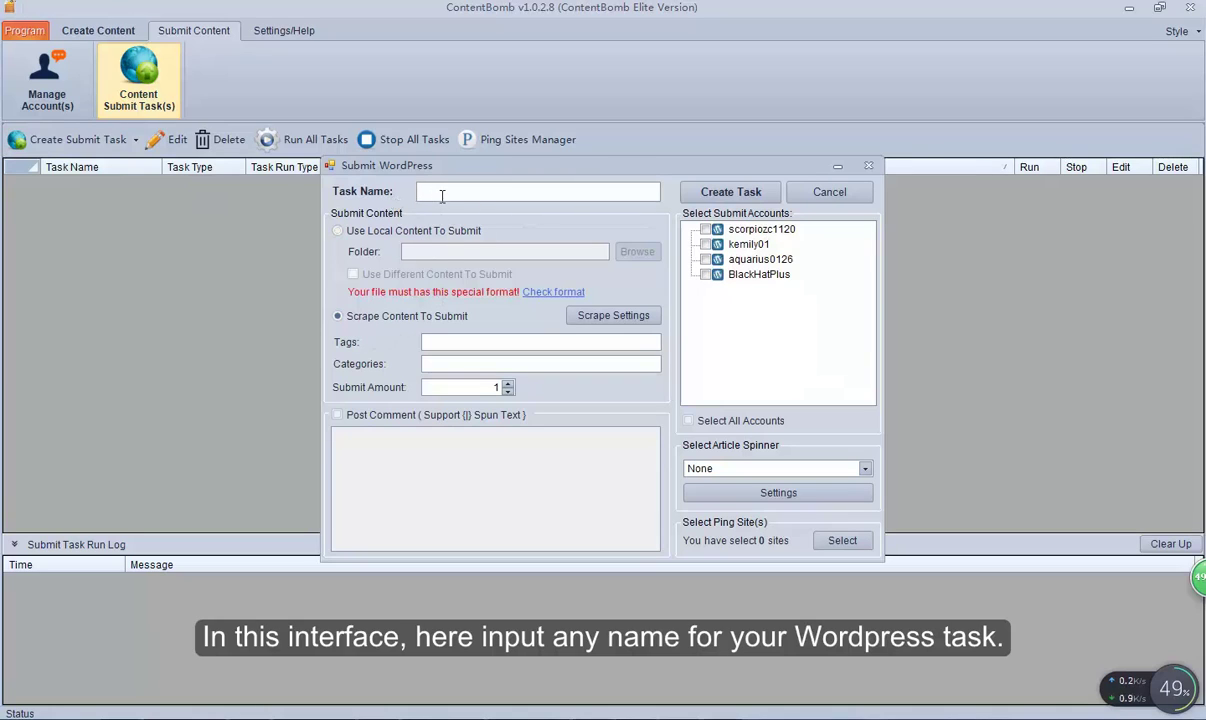
type("1")
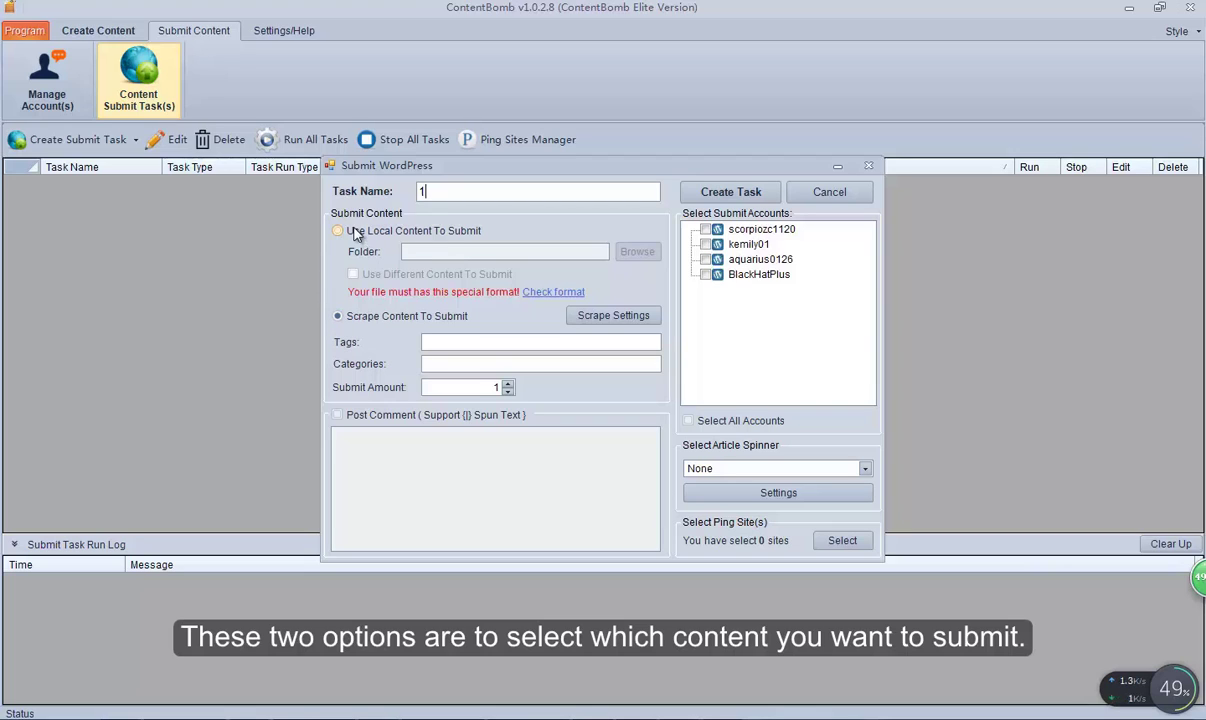
left_click(338, 231)
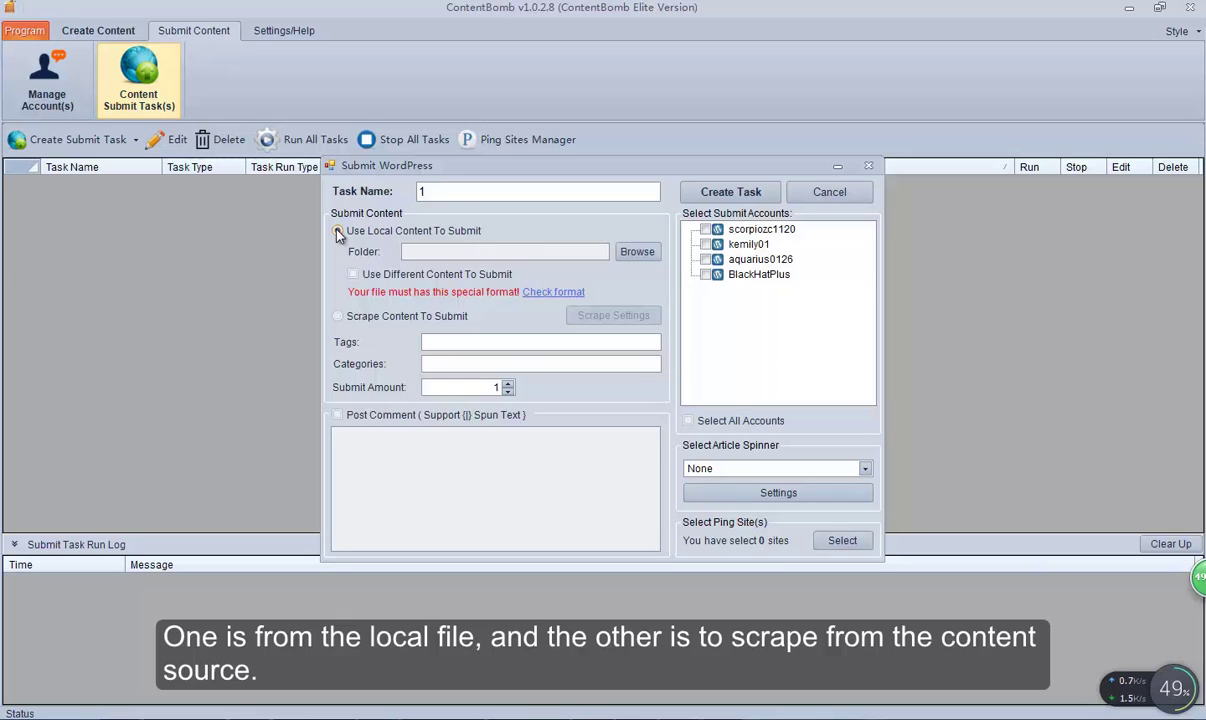
left_click(338, 317)
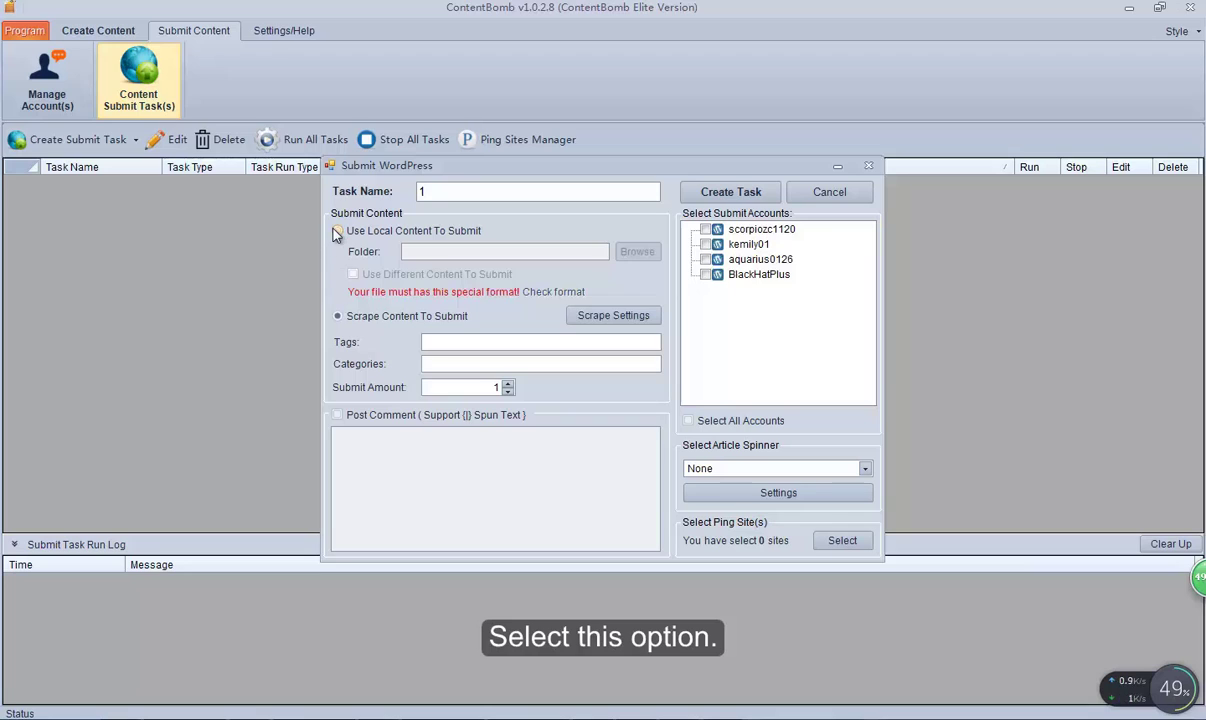
left_click(338, 231)
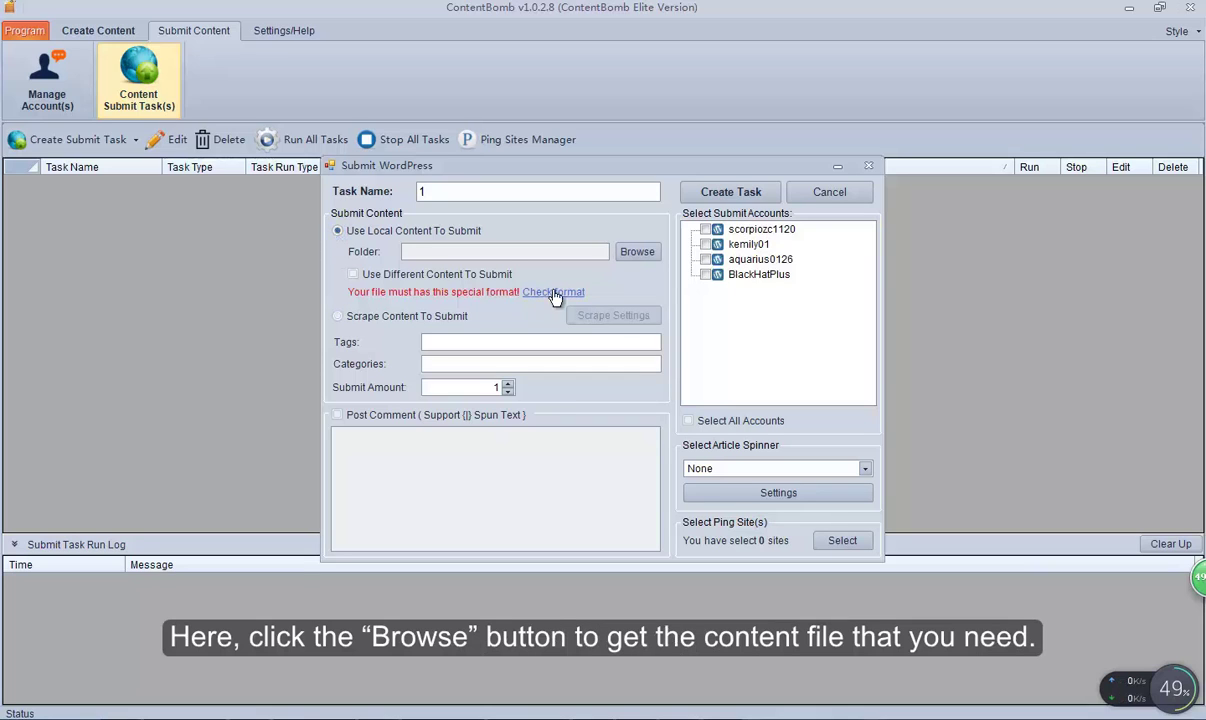
Set the local content folder to C:\Users\Administrator\Desktop\1111111.
left_click(636, 252)
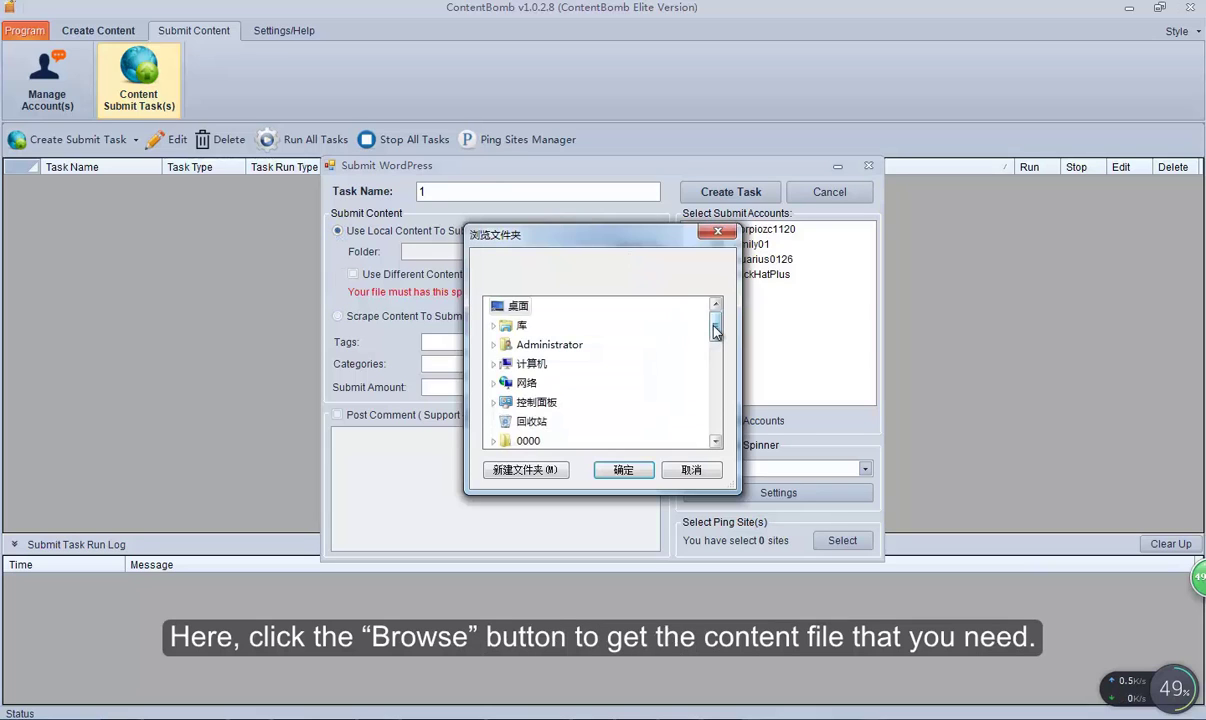
left_click_drag(714, 320, 714, 356)
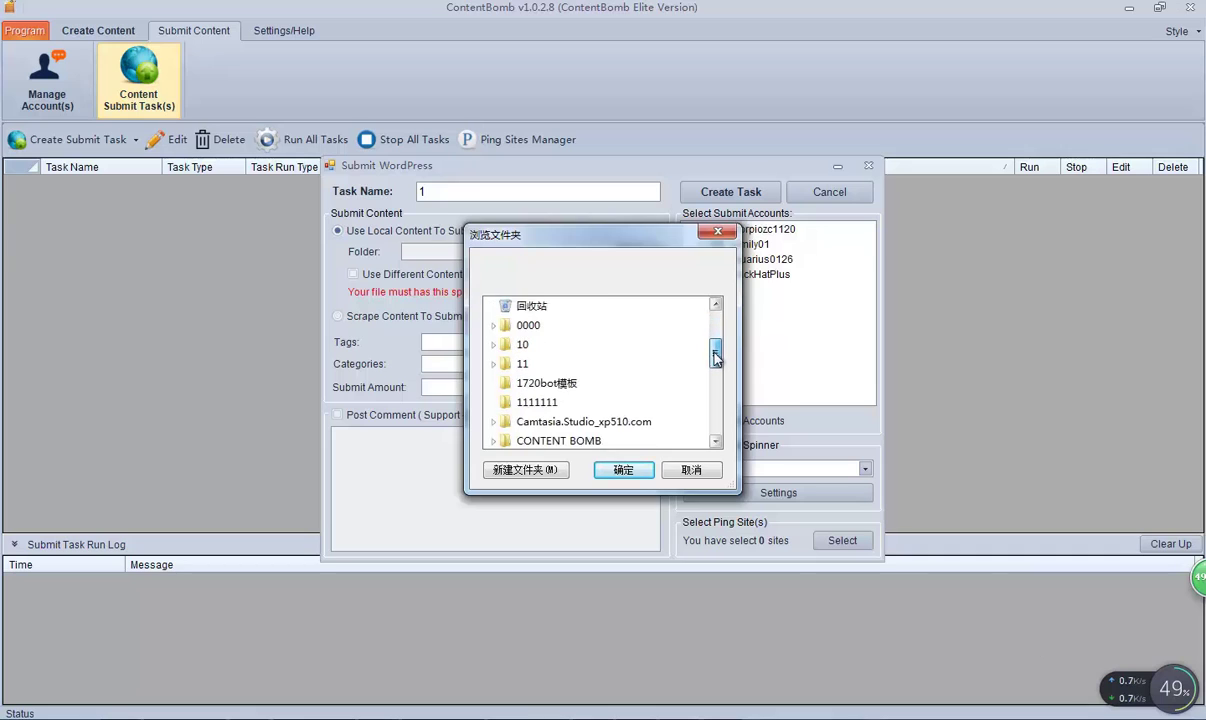
left_click(537, 402)
left_click(625, 469)
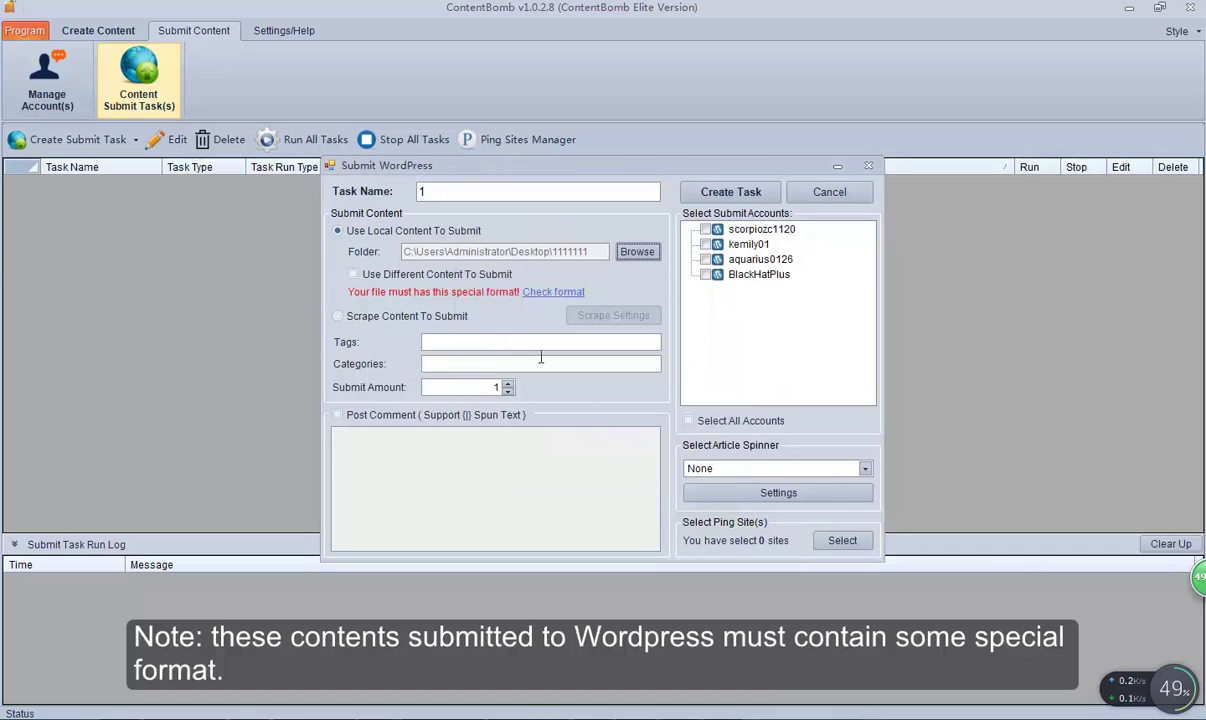
left_click(551, 292)
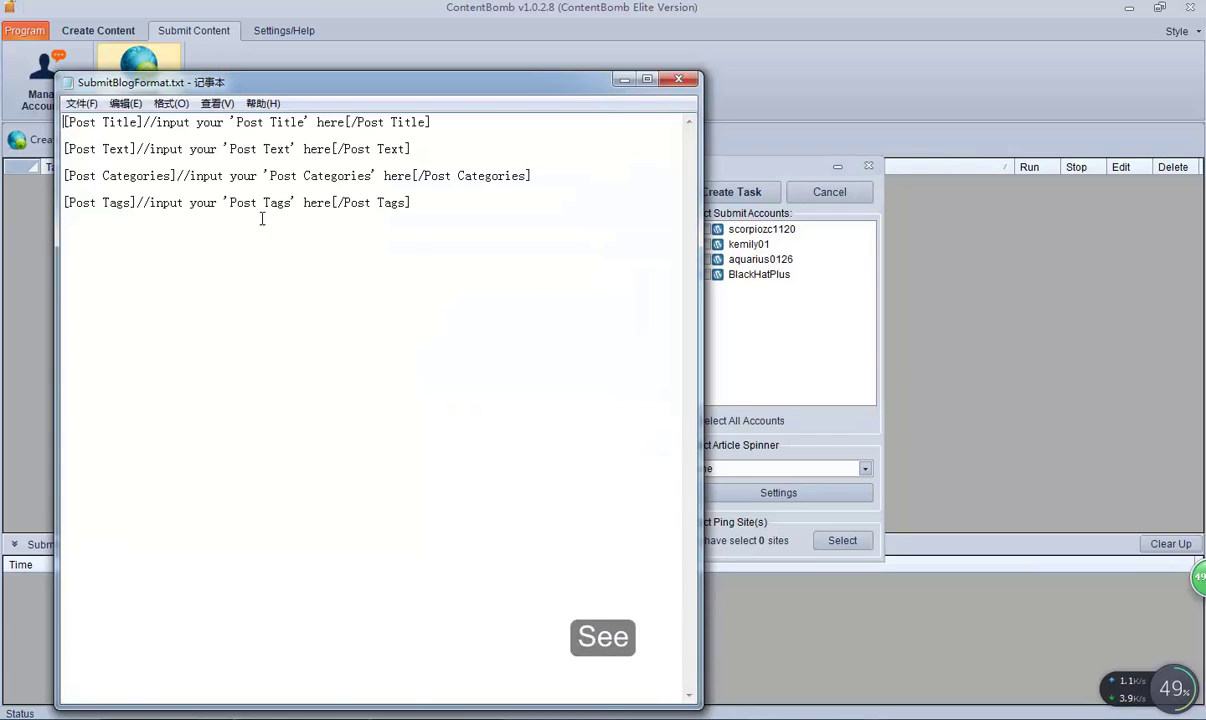
left_click_drag(145, 121, 62, 121)
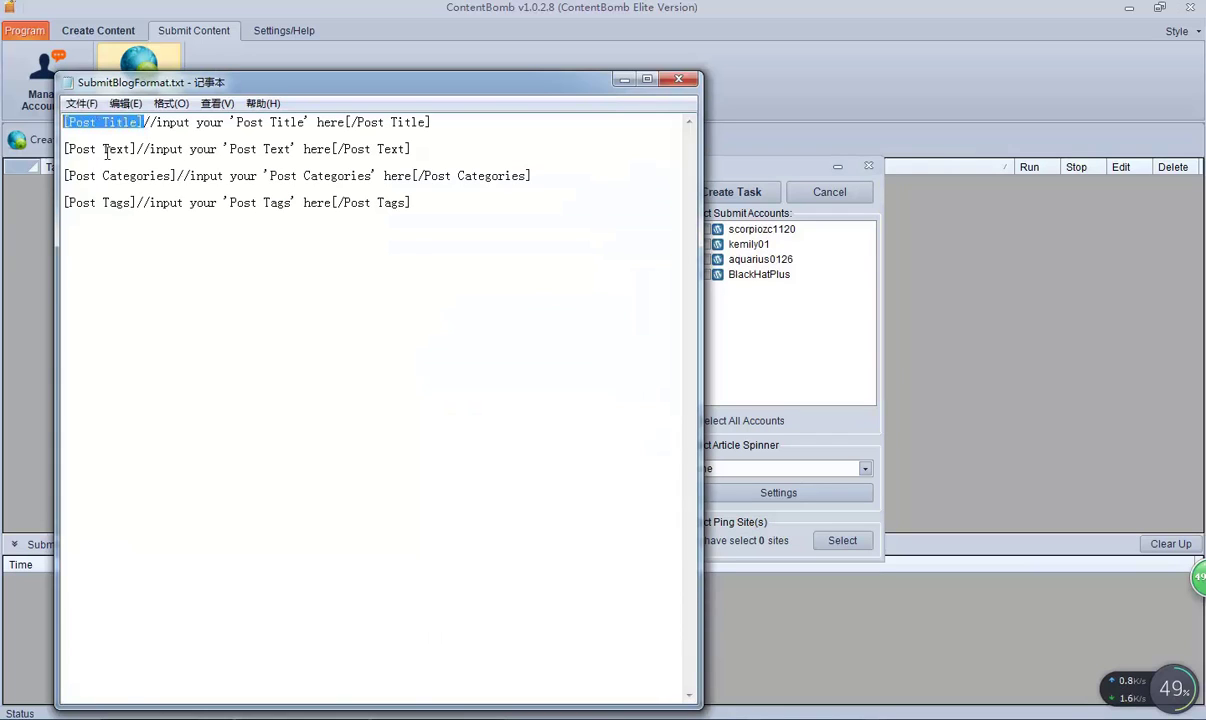
left_click_drag(136, 148, 69, 148)
left_click(215, 248)
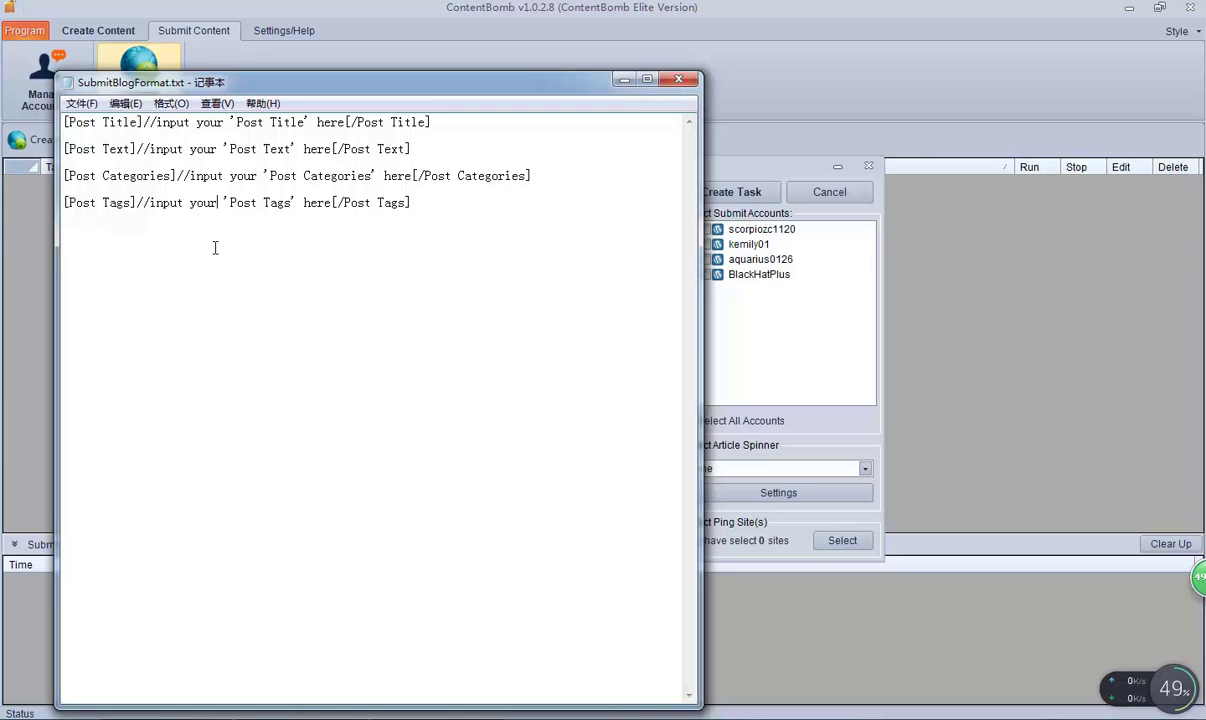
left_click(674, 80)
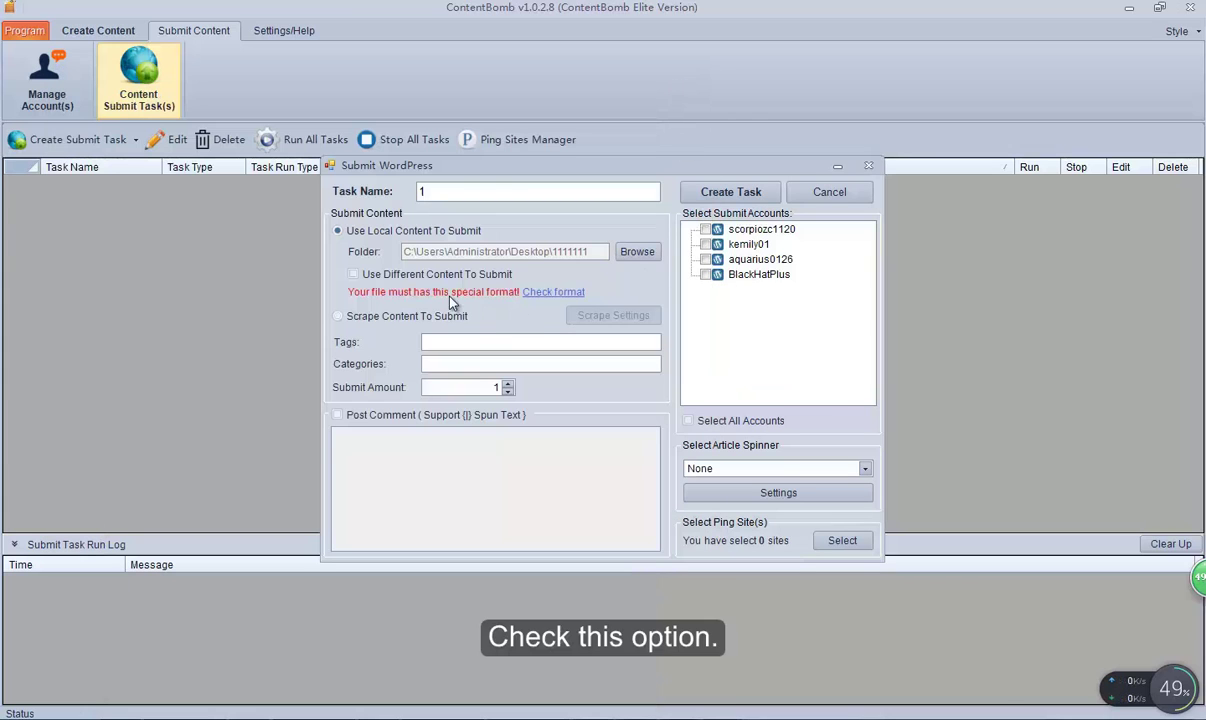
Enable Use Different Content To Submit and switch the source to Scrape Content To Submit.
left_click(355, 276)
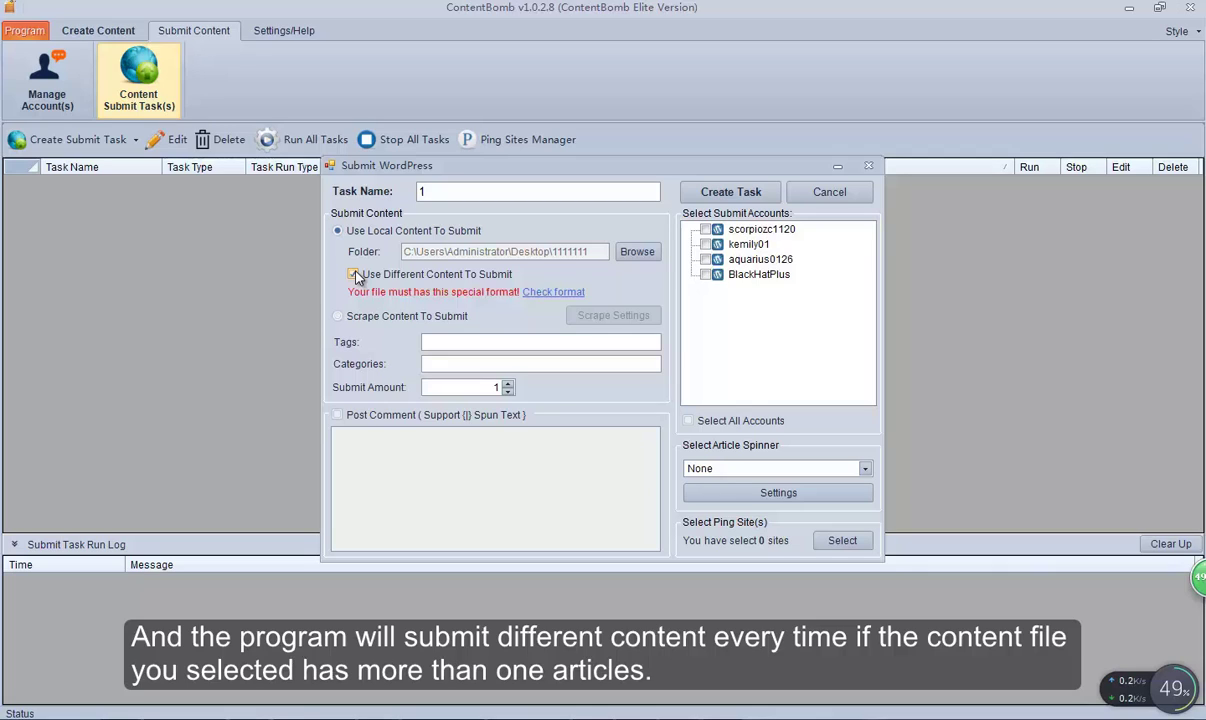
left_click(340, 318)
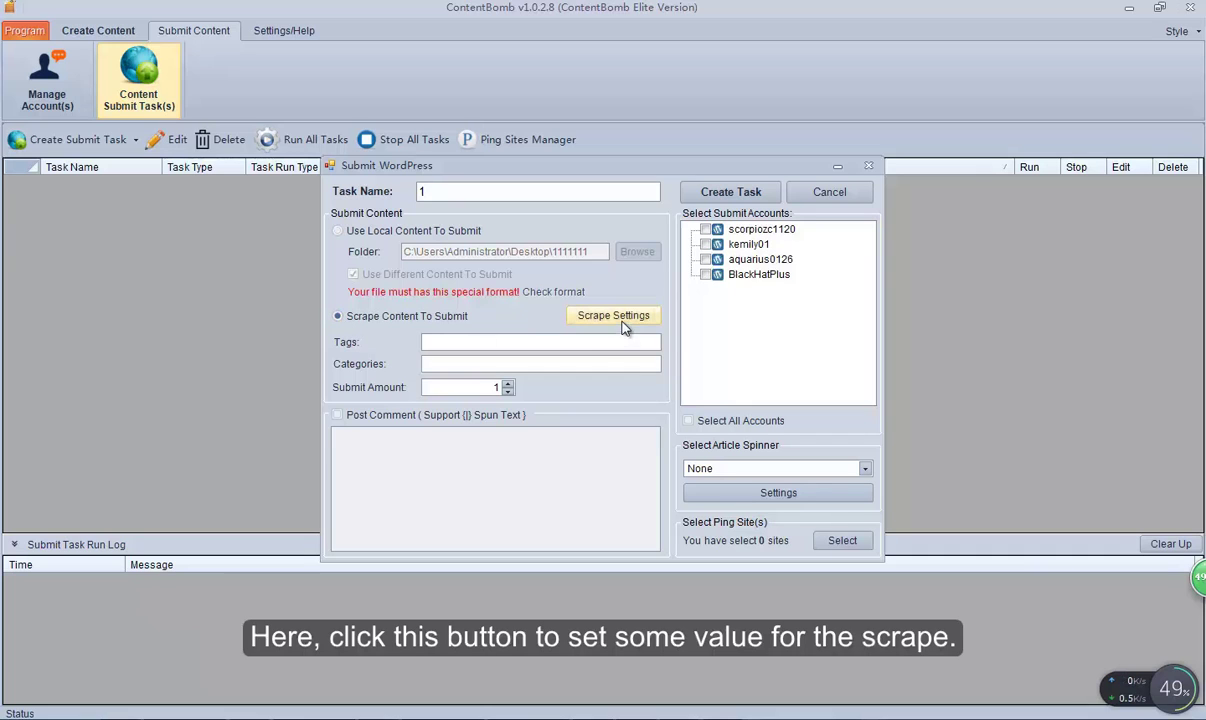
Choose the WordPress > Default > with image scrape template.
left_click(622, 317)
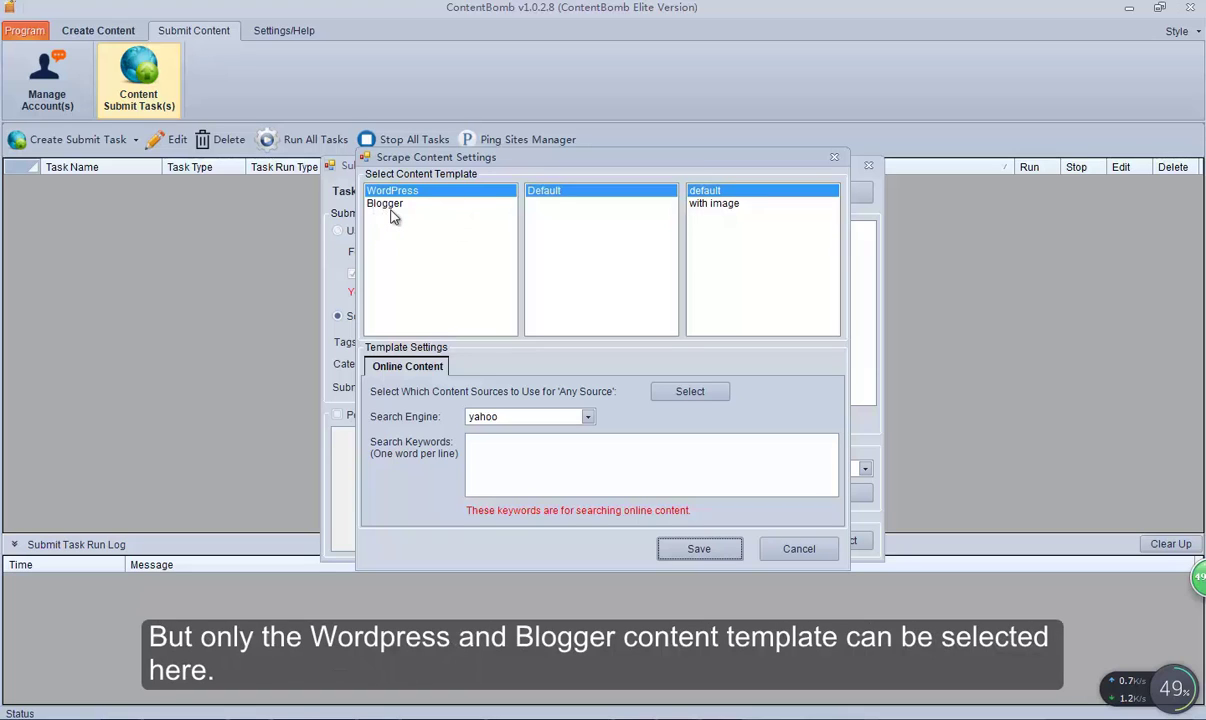
left_click(396, 196)
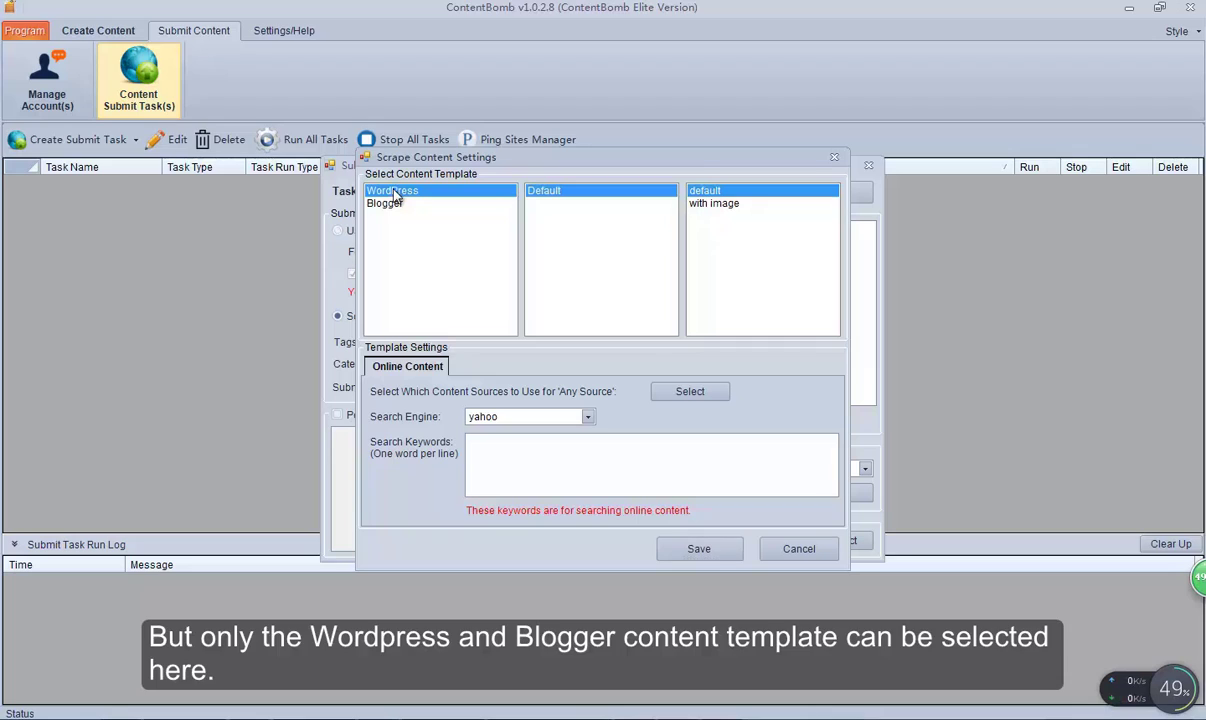
left_click(707, 203)
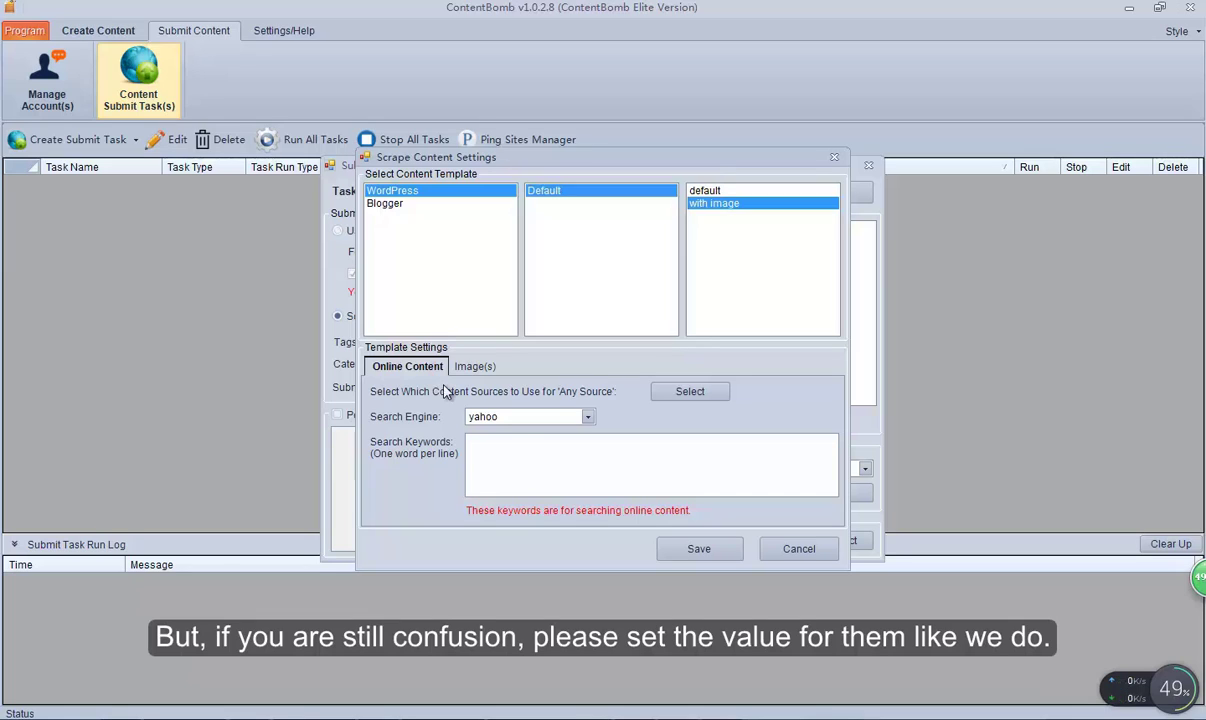
Use friendship as the content and image keyword, then pick the Online Content_ANY_Title tag to map.
left_click(533, 458)
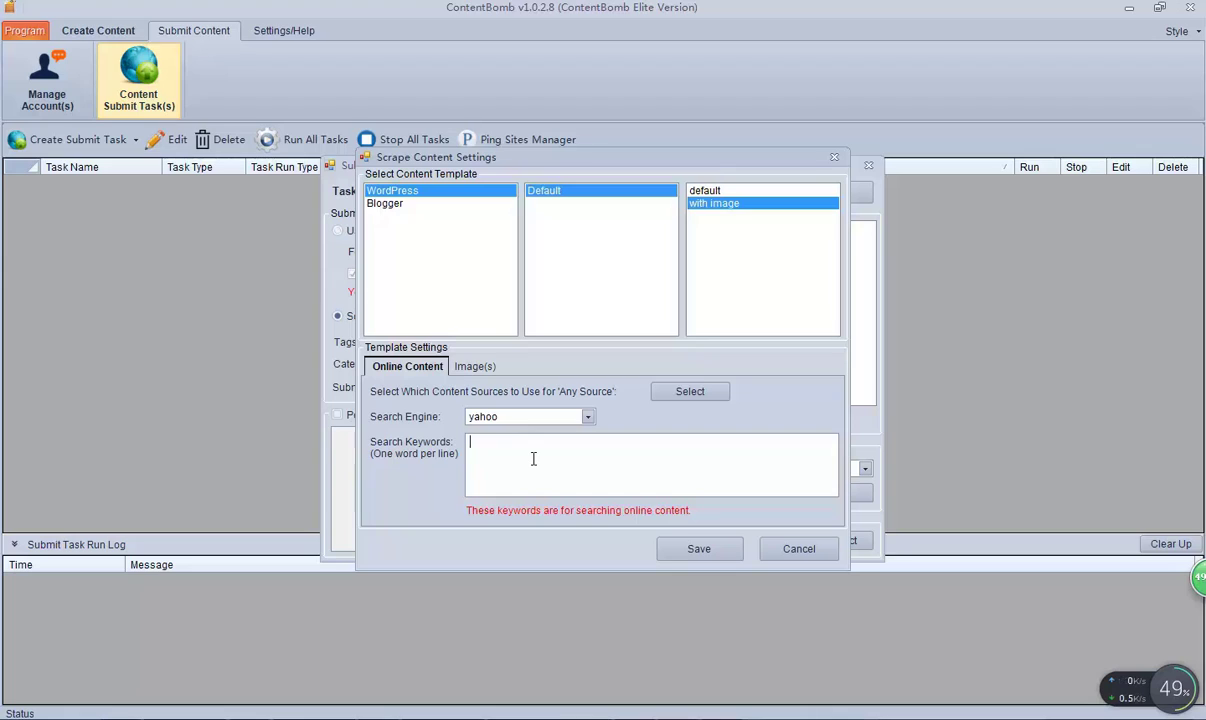
type("friendship")
left_click(474, 366)
left_click(495, 406)
type("fr")
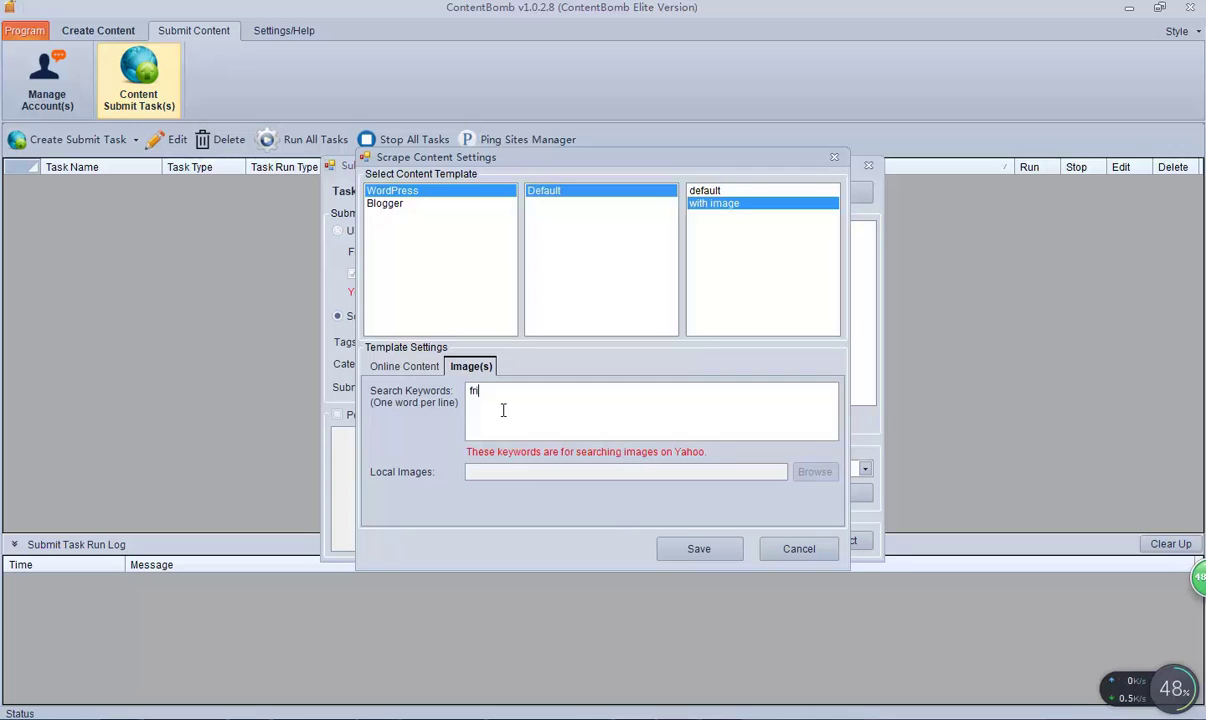
type("iendship")
left_click(400, 368)
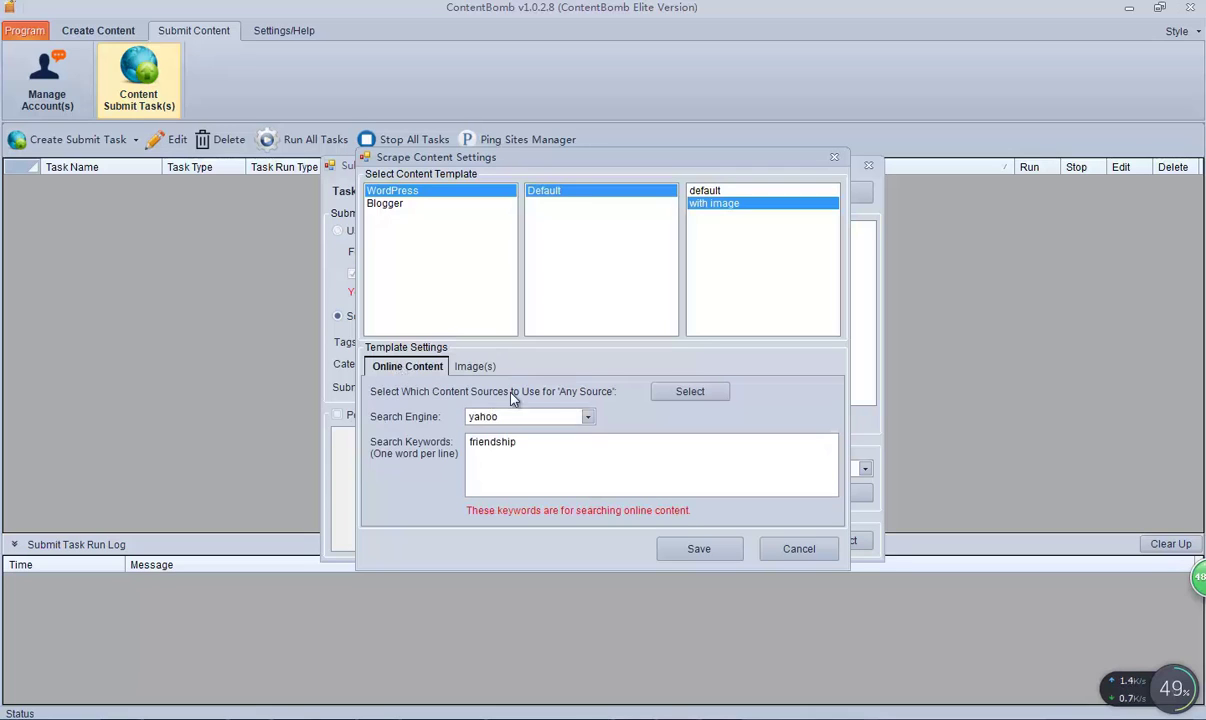
left_click(666, 392)
left_click(441, 268)
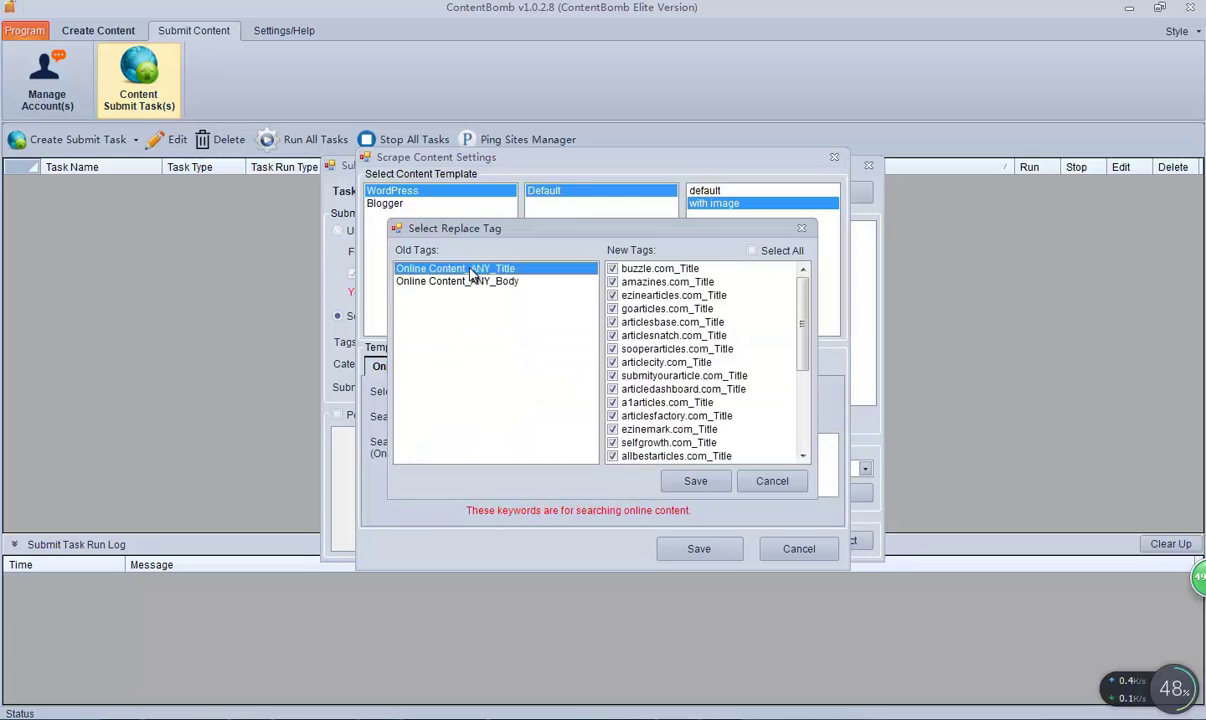
left_click(753, 251)
left_click(617, 270)
left_click(613, 269)
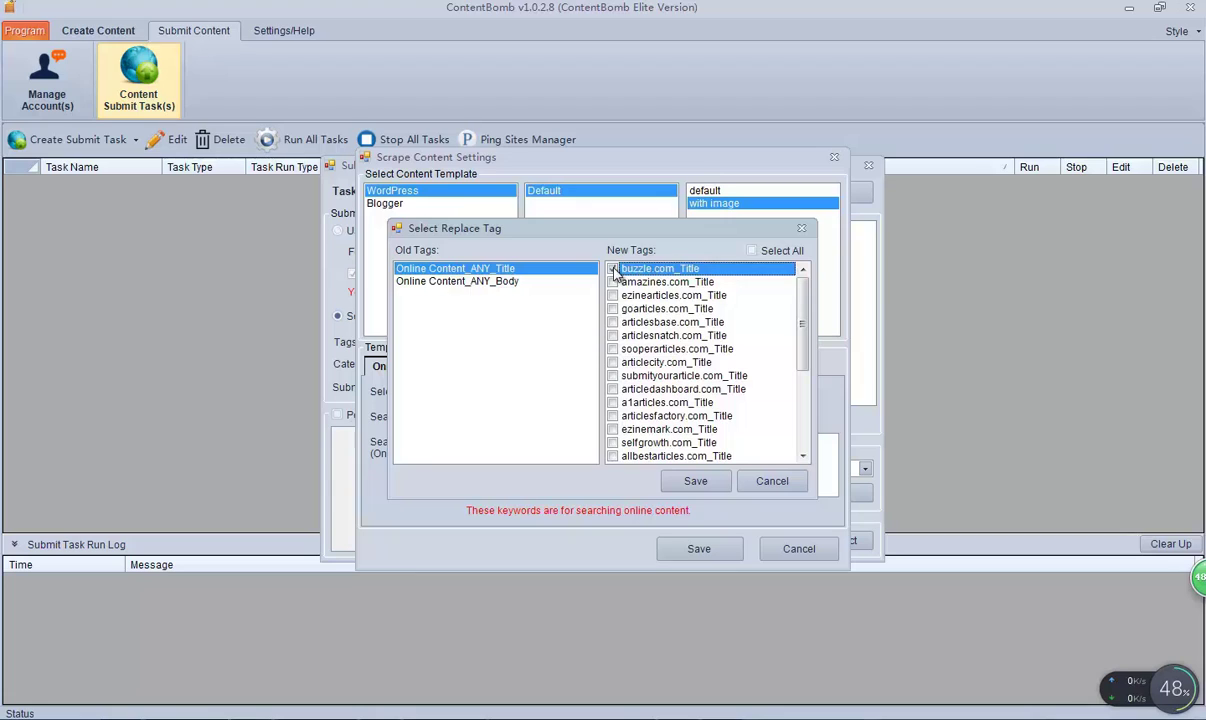
left_click(481, 281)
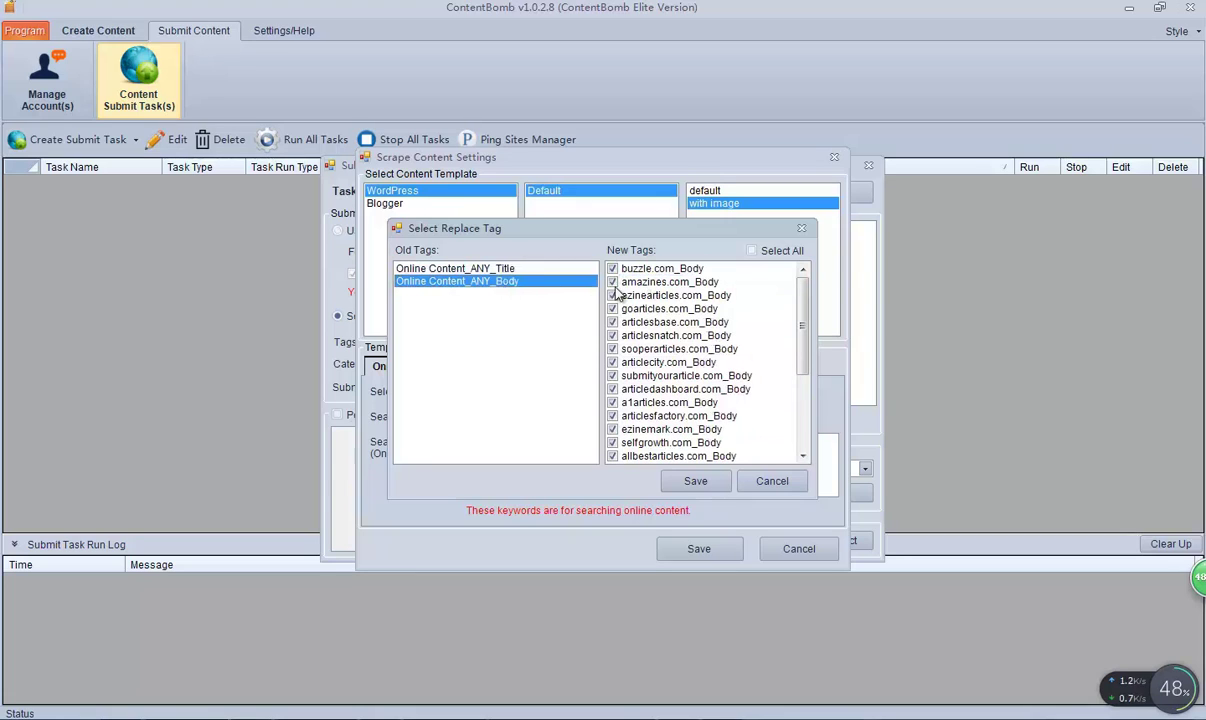
left_click(752, 251)
left_click(752, 251)
left_click(615, 284)
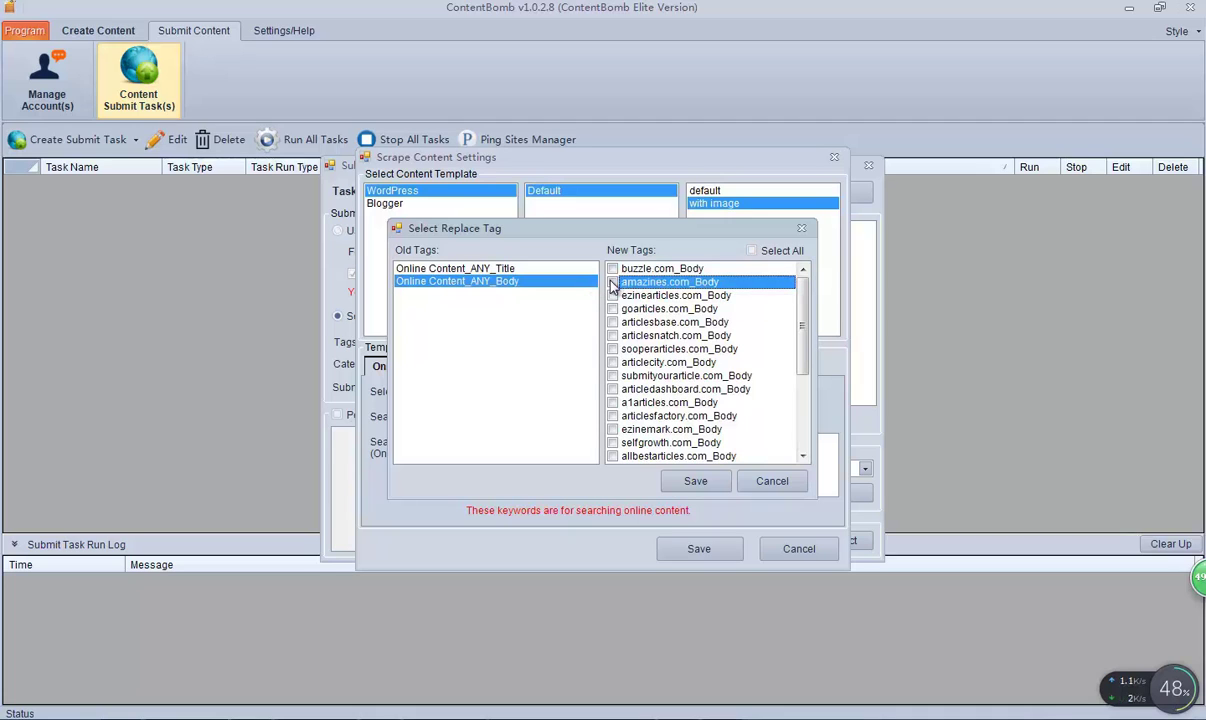
left_click(688, 480)
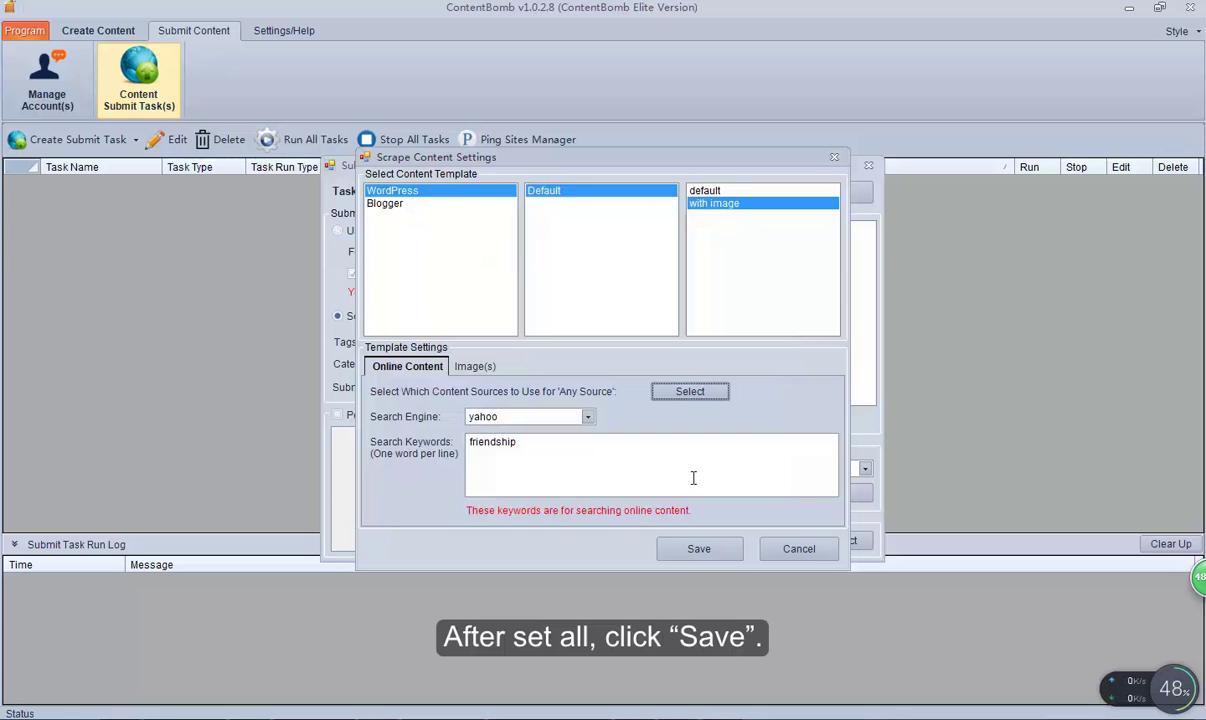
left_click(713, 556)
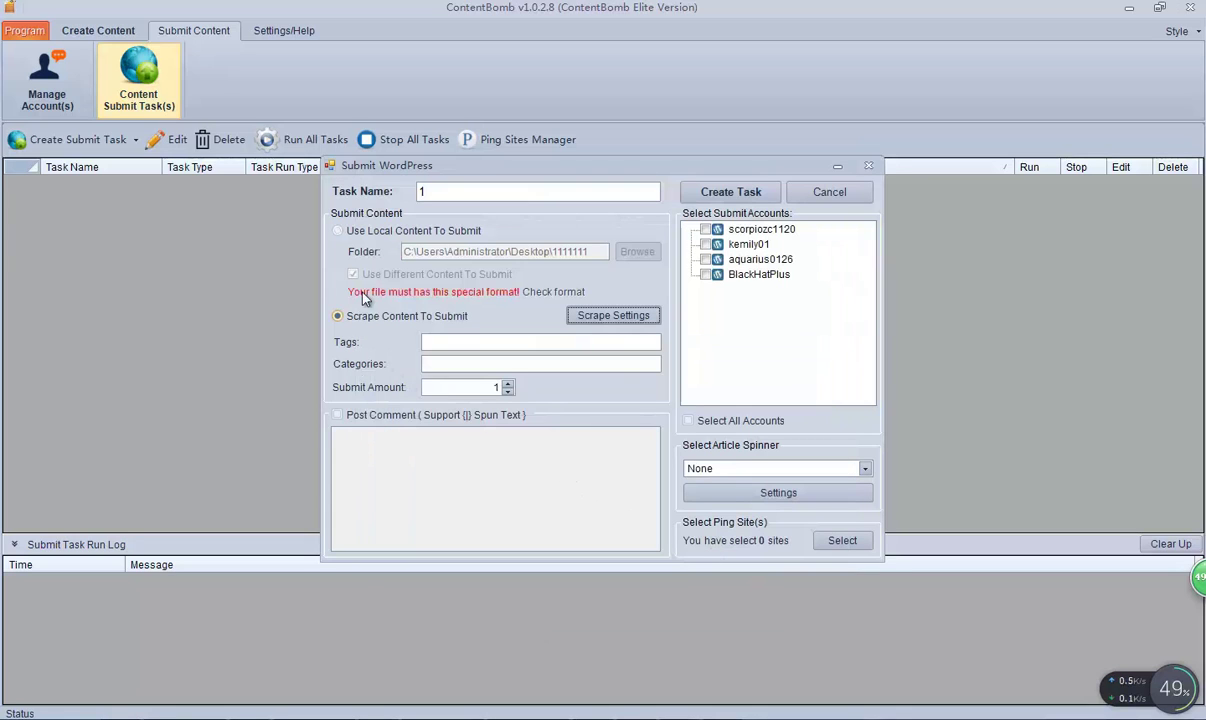
left_click(339, 231)
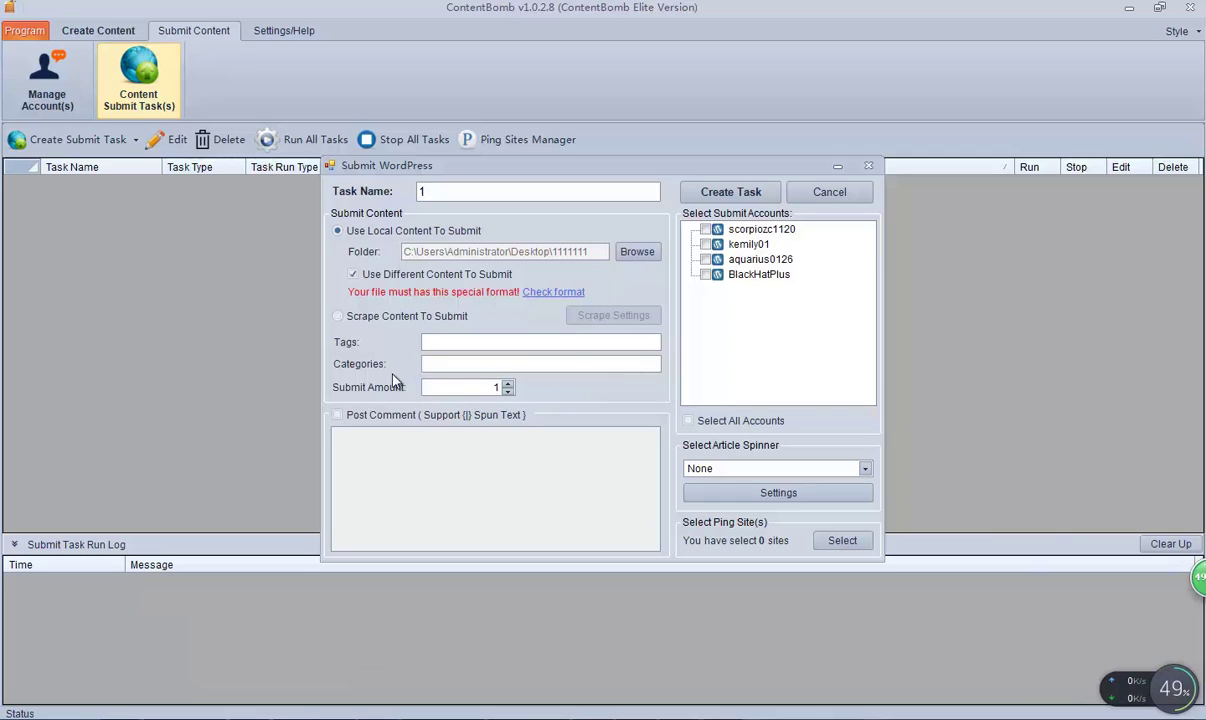
Add the tags 'friend, friendship' and keep the submit amount at 1.
left_click(436, 346)
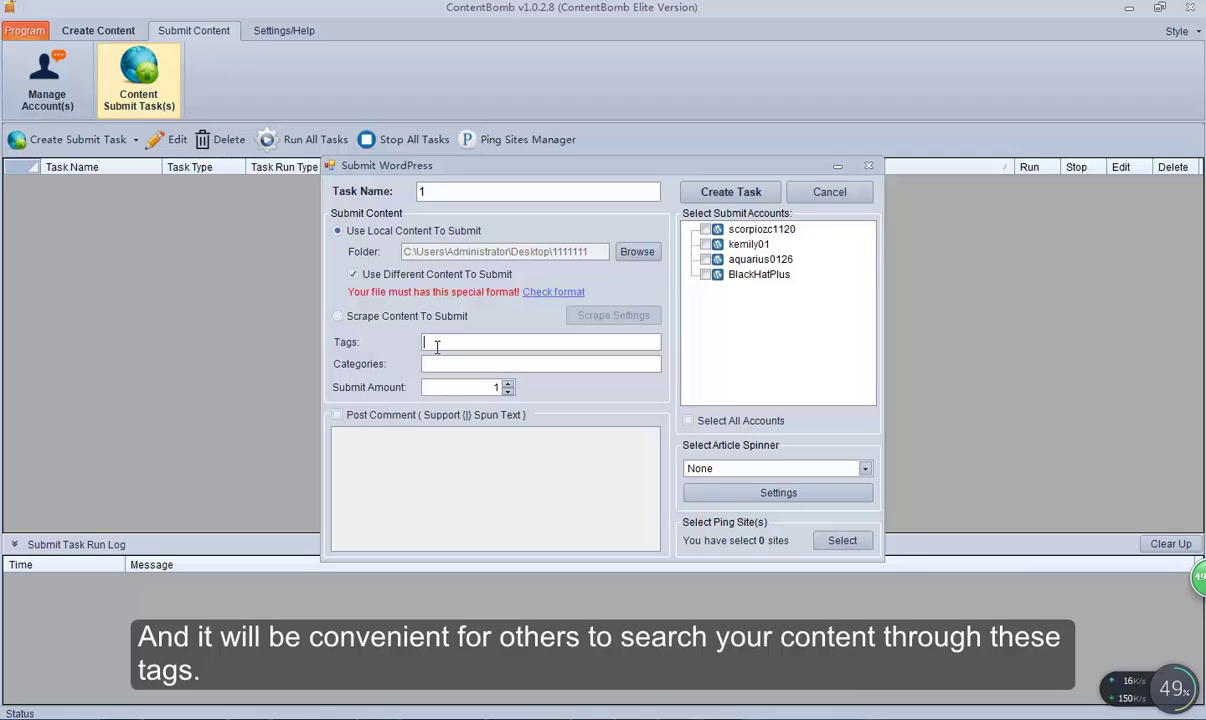
type("ri")
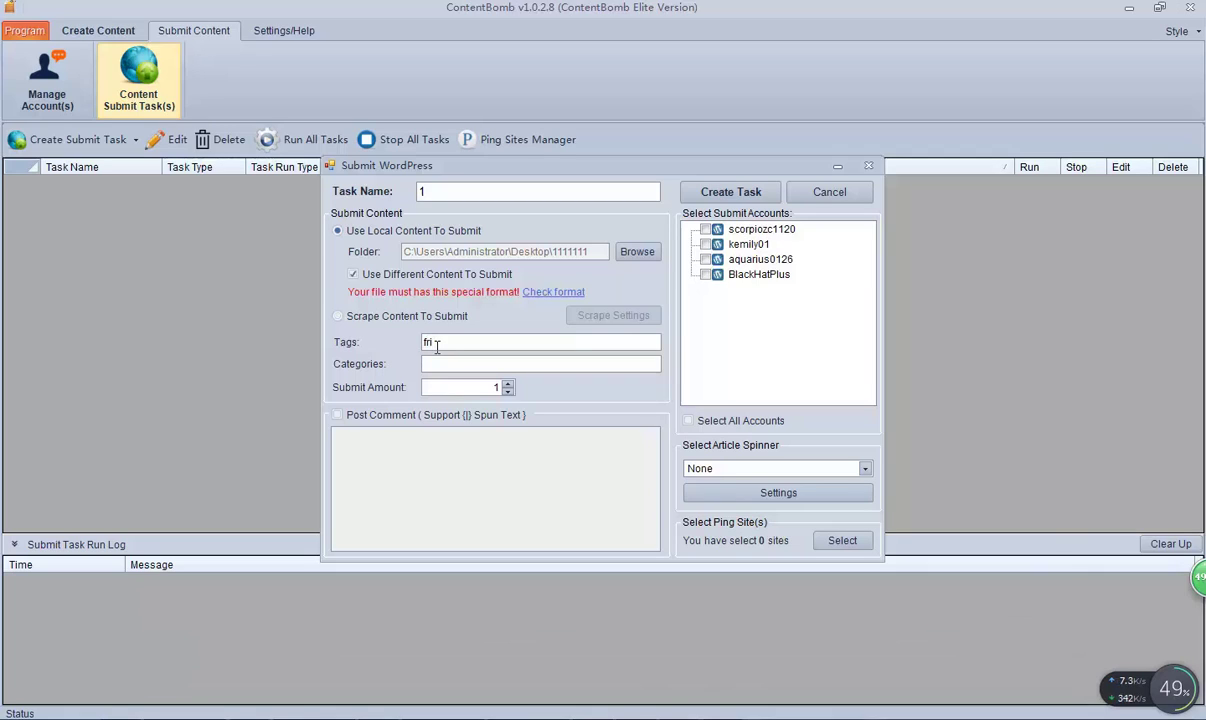
type("end, friendship")
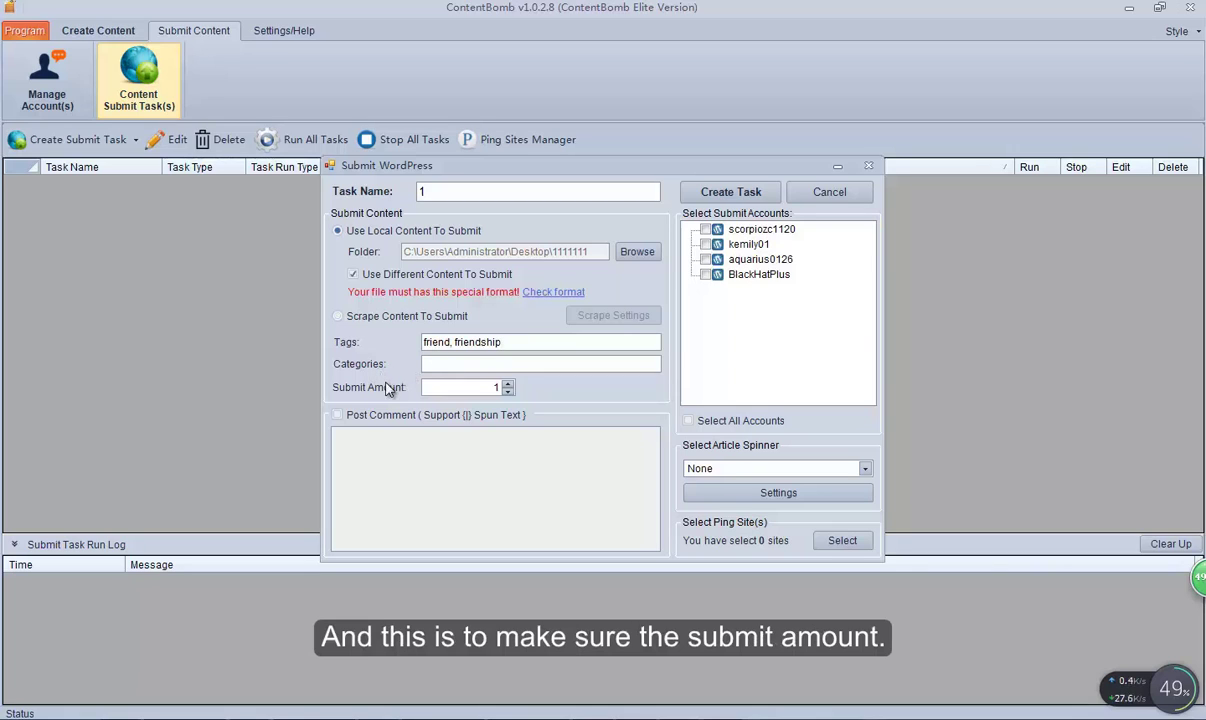
left_click(508, 384)
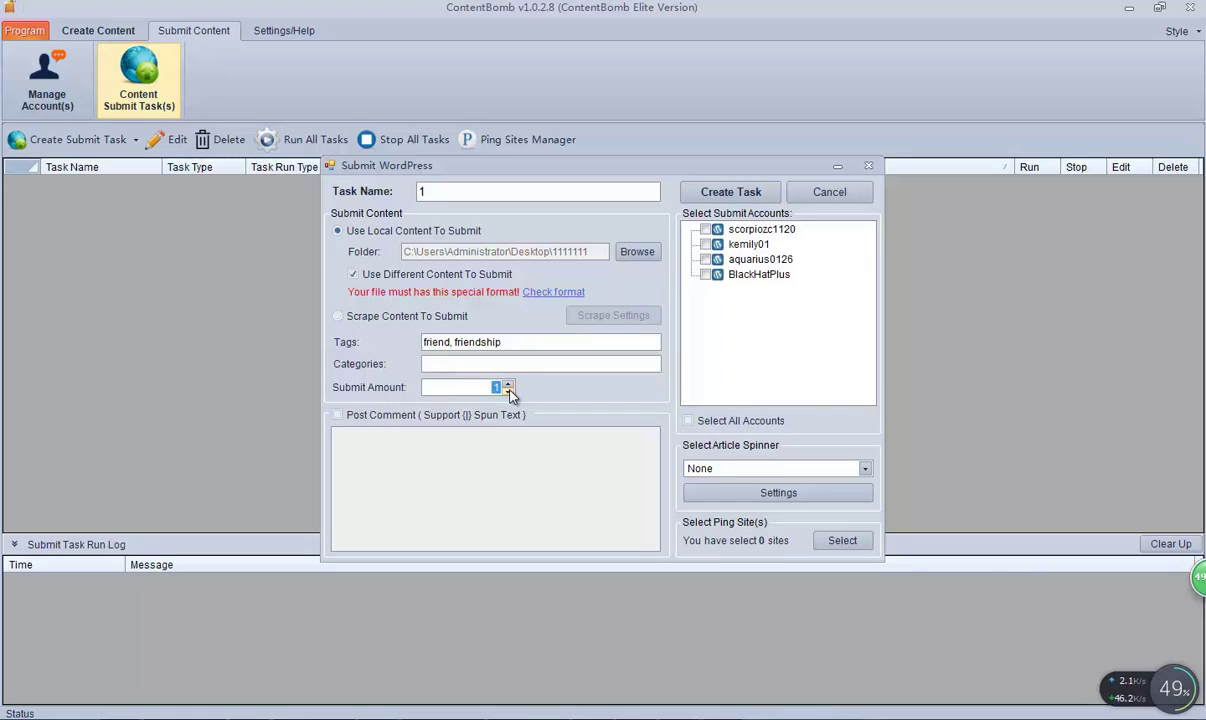
Enable Post Comment with 'friend is the most important part for our life, we work together, study toghter.'.
left_click(338, 415)
left_click(350, 438)
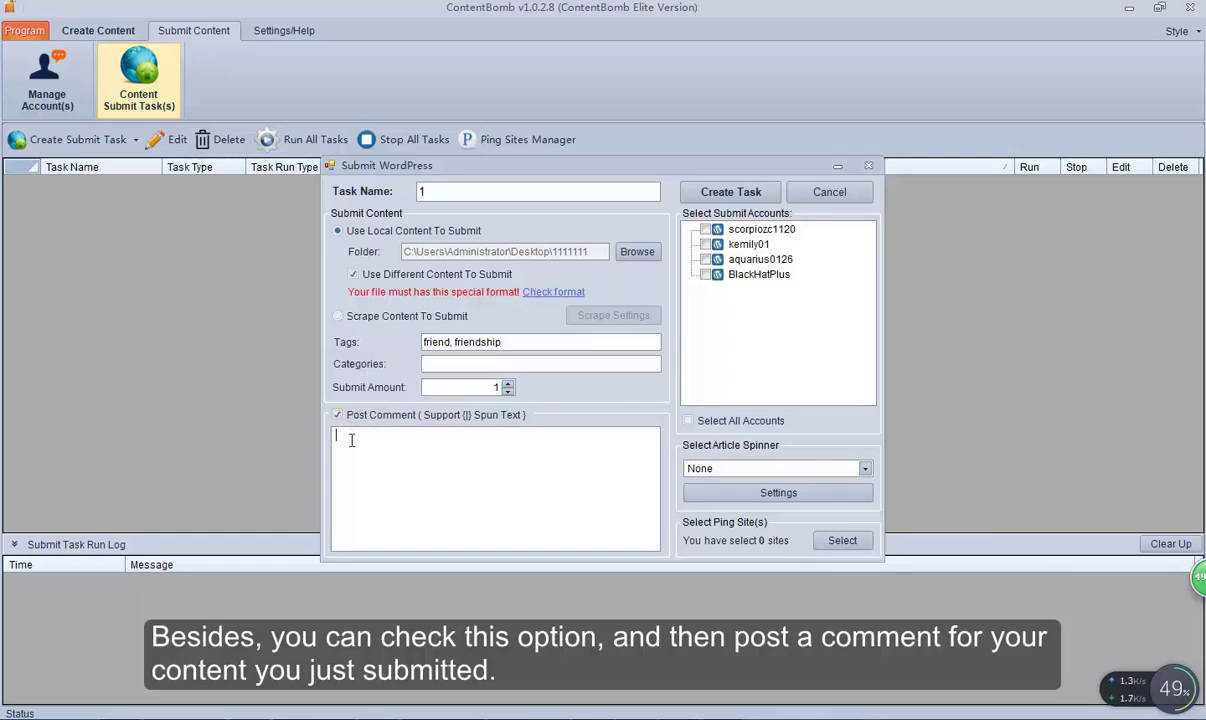
type("friend is")
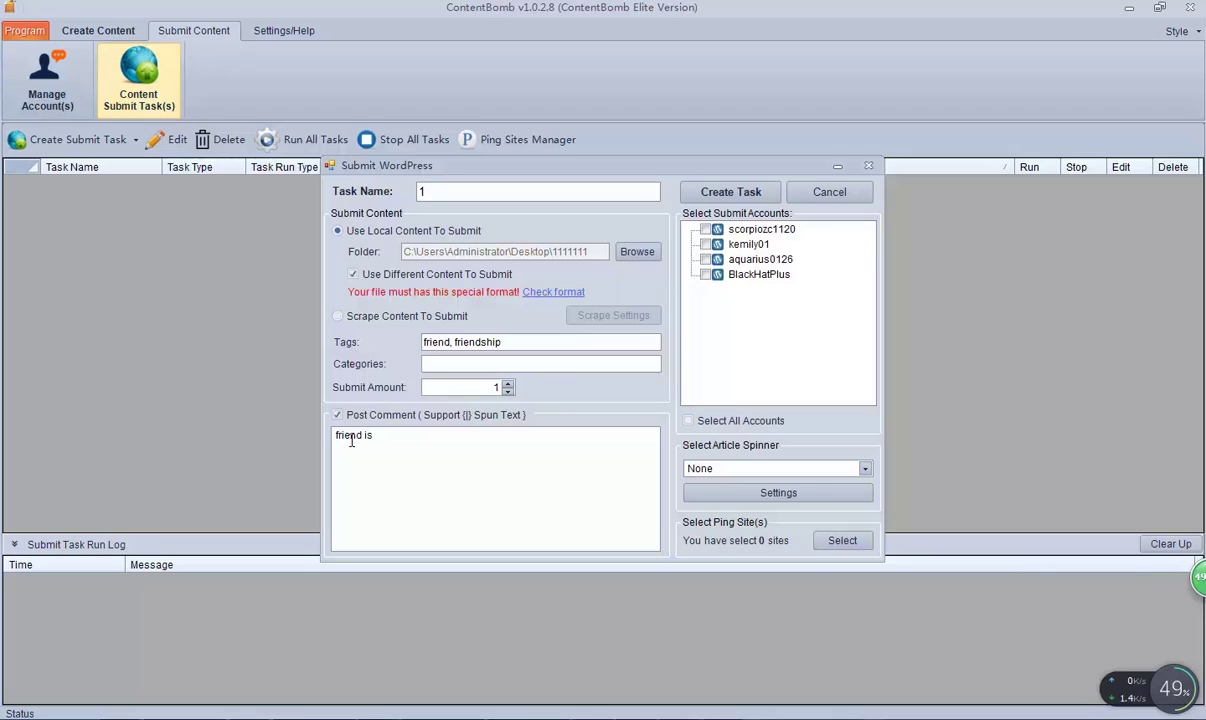
type(" the most important part")
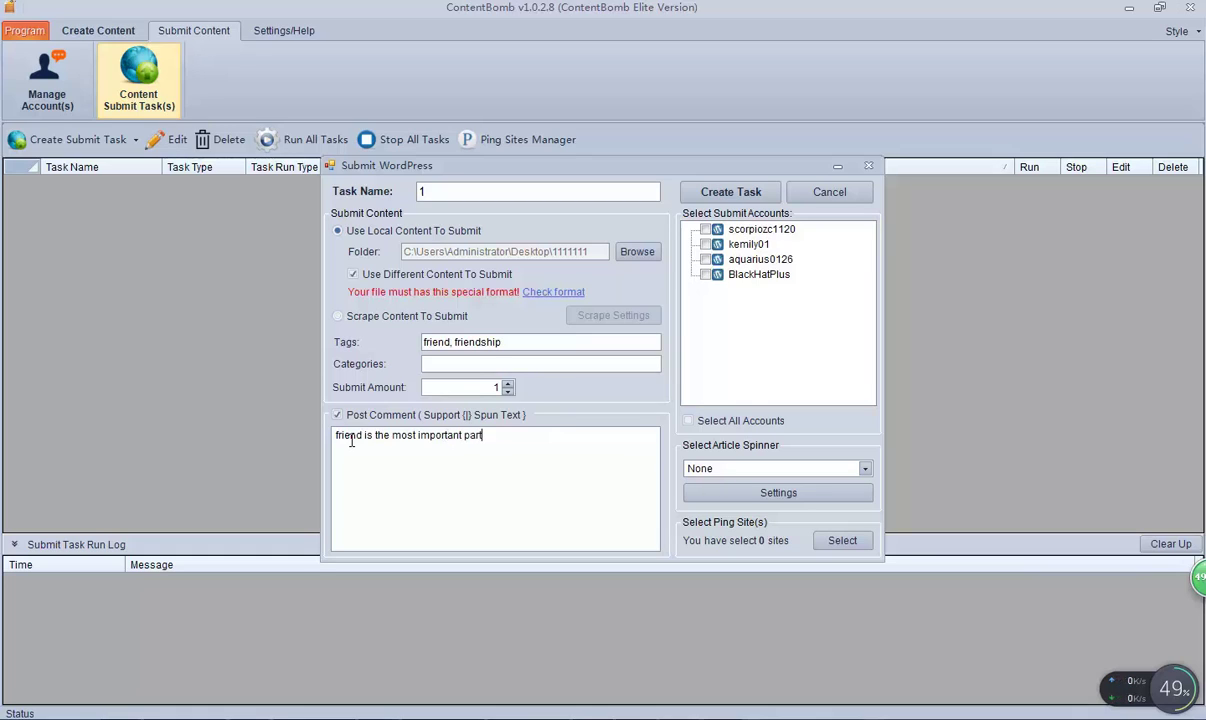
type(" for our life, we work toghthere")
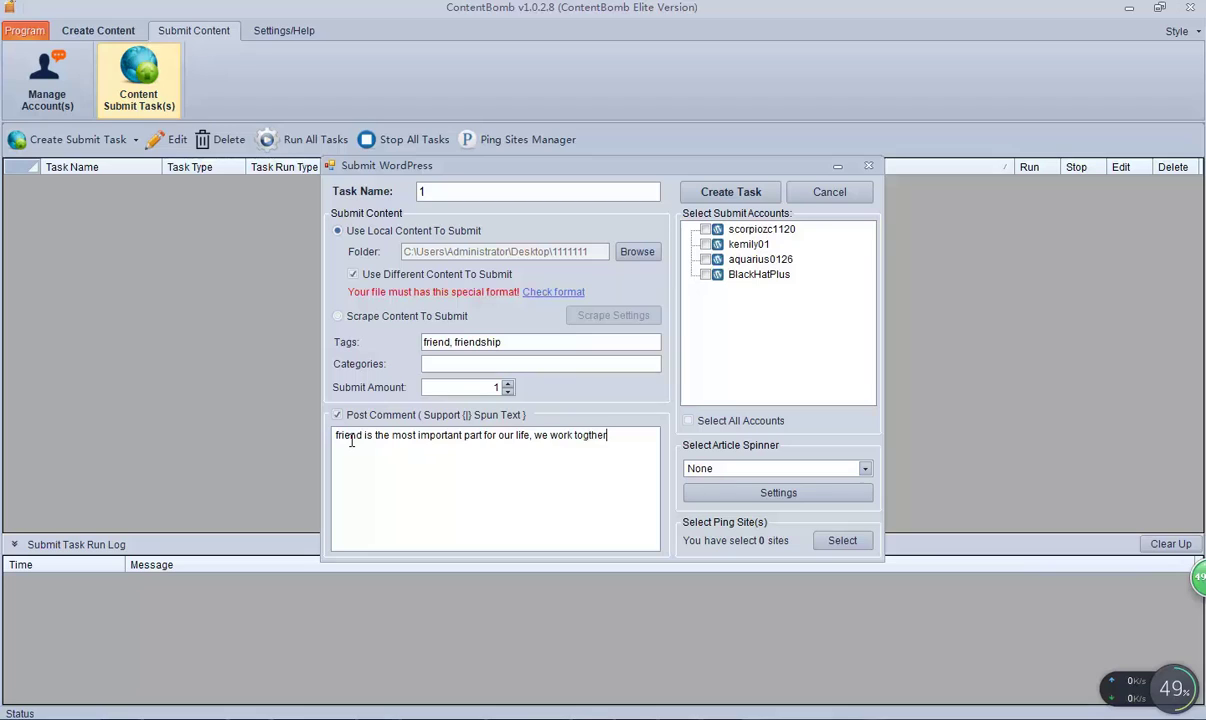
key("BackSpace")
key("BackSpace")
key("BackSpace")
key("BackSpace")
type("ether, sud")
key("BackSpace")
key("BackSpace")
type("tudy tot")
type("her")
key("BackSpace")
key("BackSpace")
key("BackSpace")
key("BackSpace")
type("tghter.")
Tick the BlackHatPlus submit account and choose SpinnerChief as the article spinner.
left_click(707, 275)
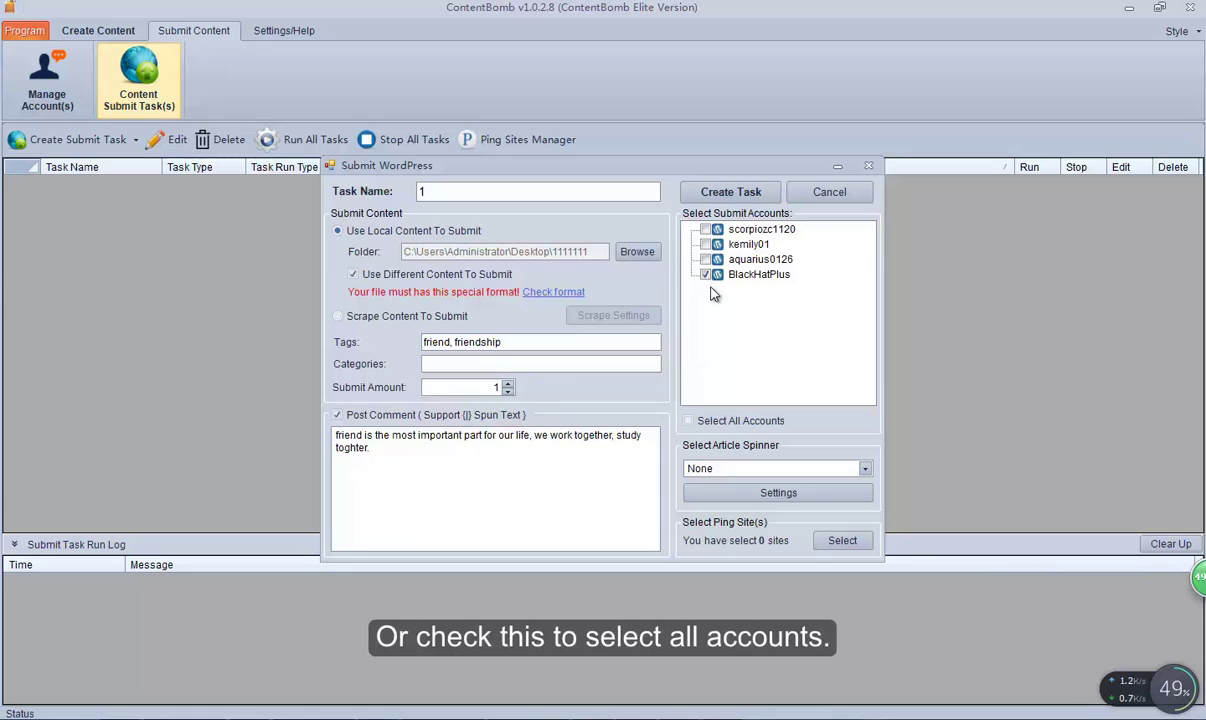
left_click(690, 422)
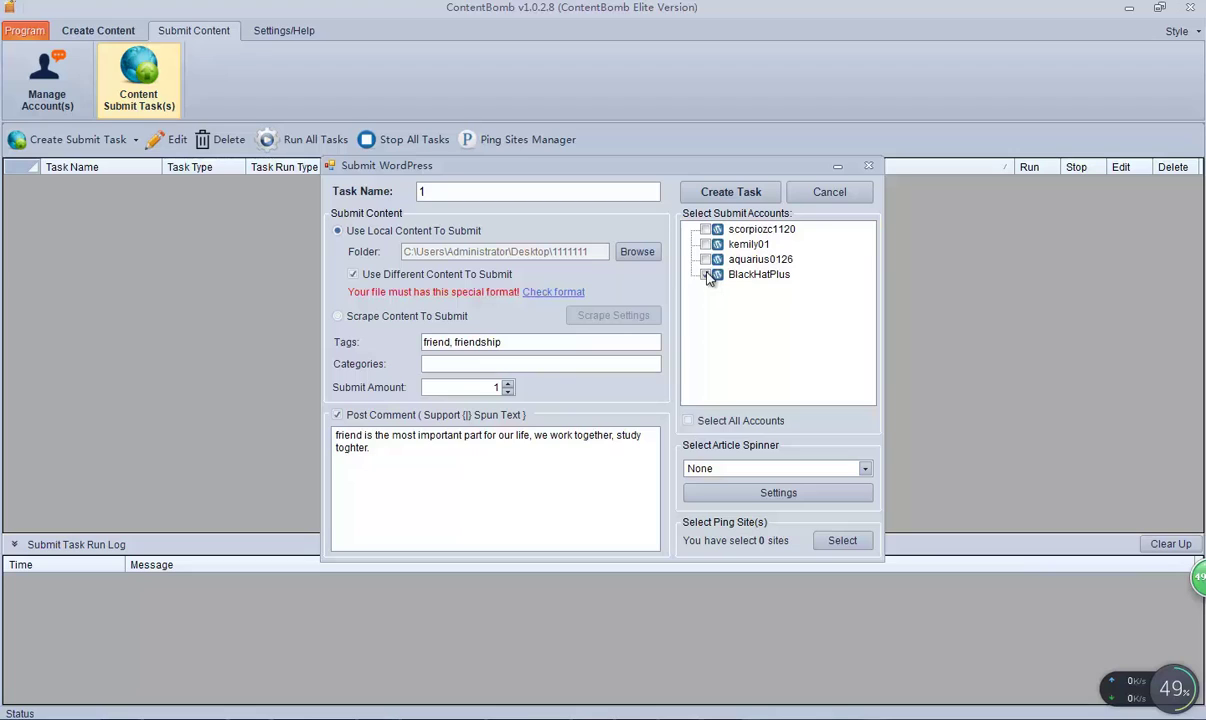
key("Tab")
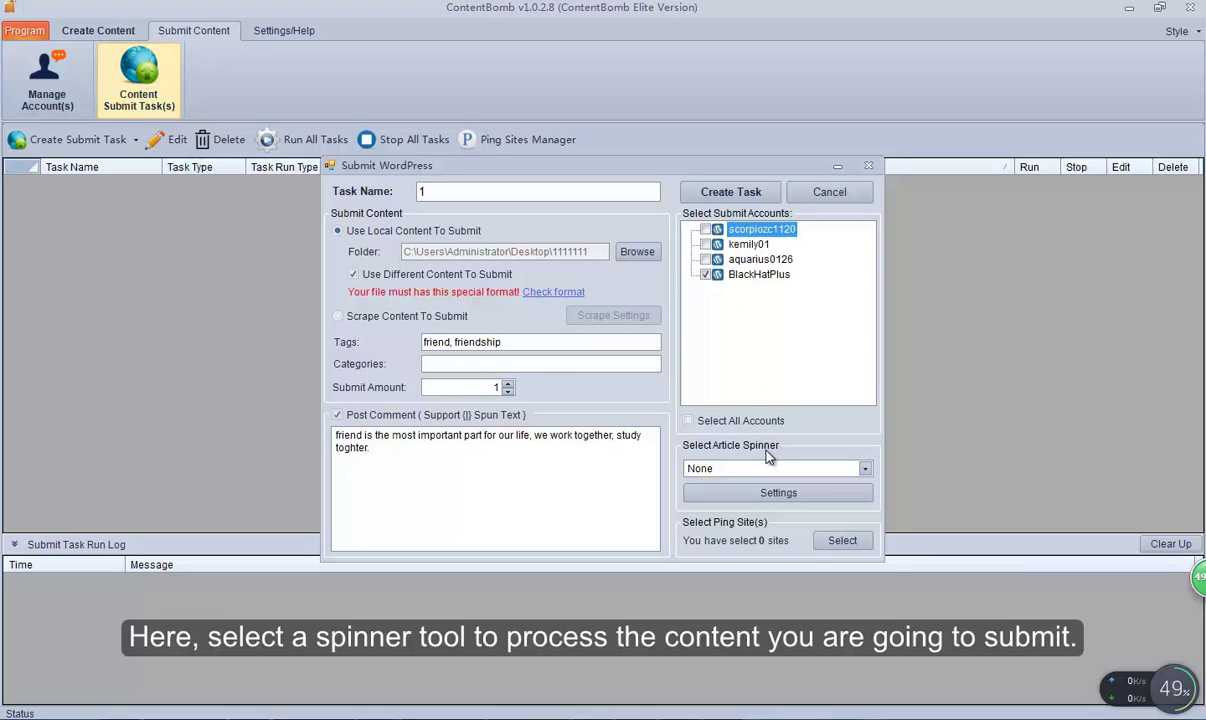
left_click(865, 474)
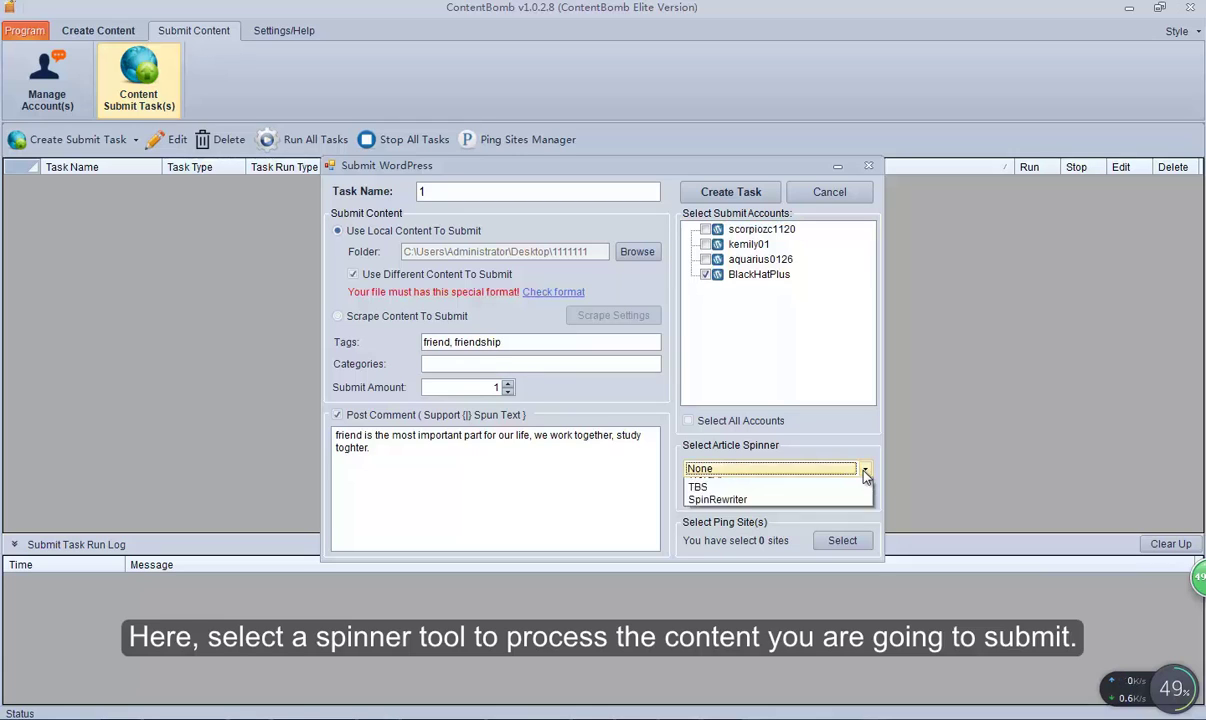
left_click(700, 505)
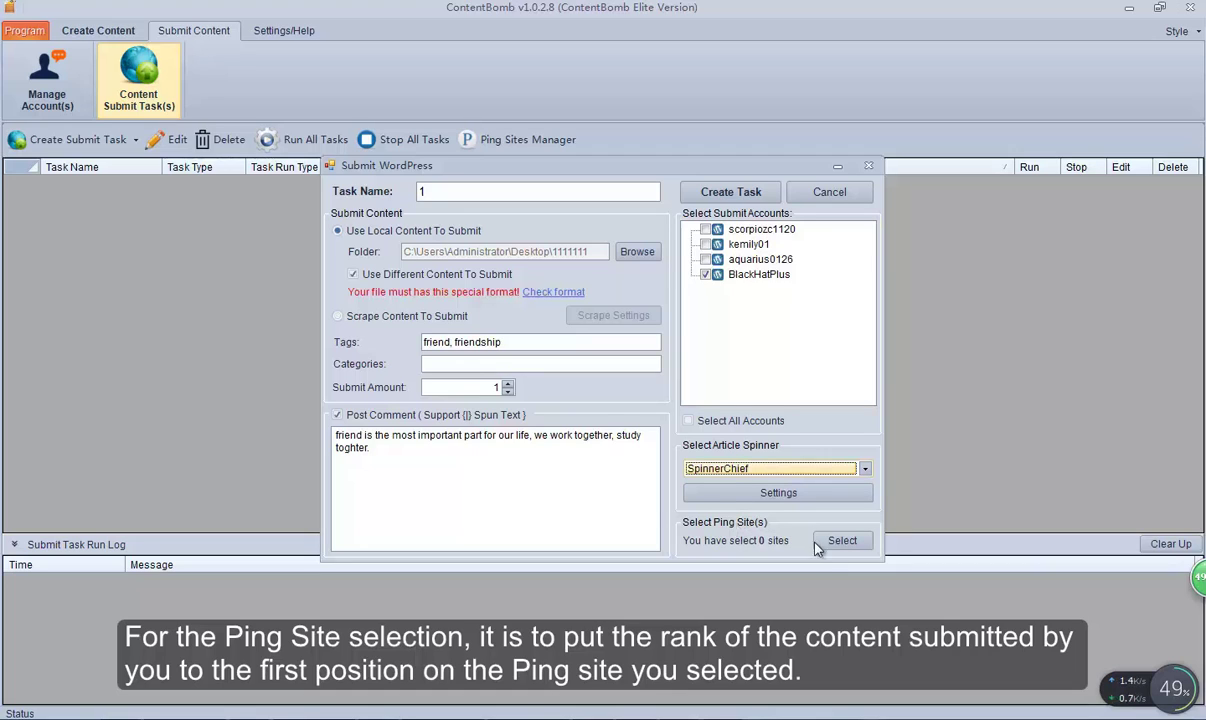
Close the Ping Site(s) list with no sites ticked and create task 1.
left_click(830, 547)
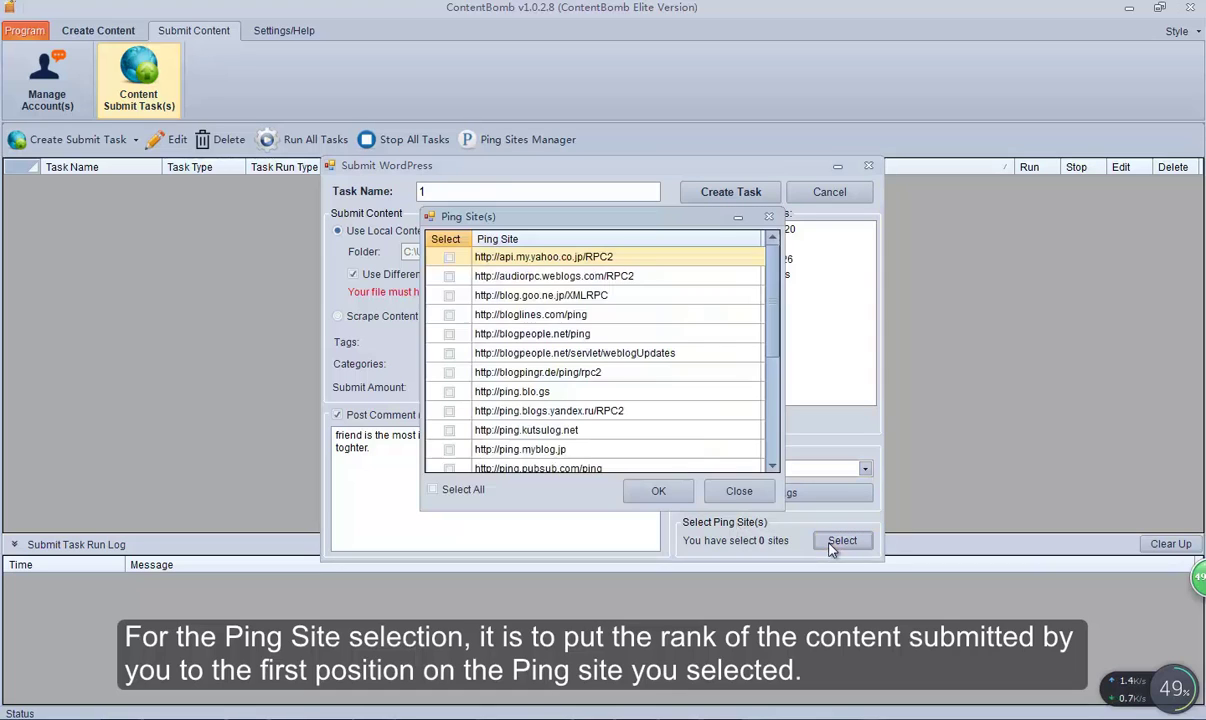
left_click(449, 257)
left_click(449, 276)
left_click(449, 276)
left_click(449, 276)
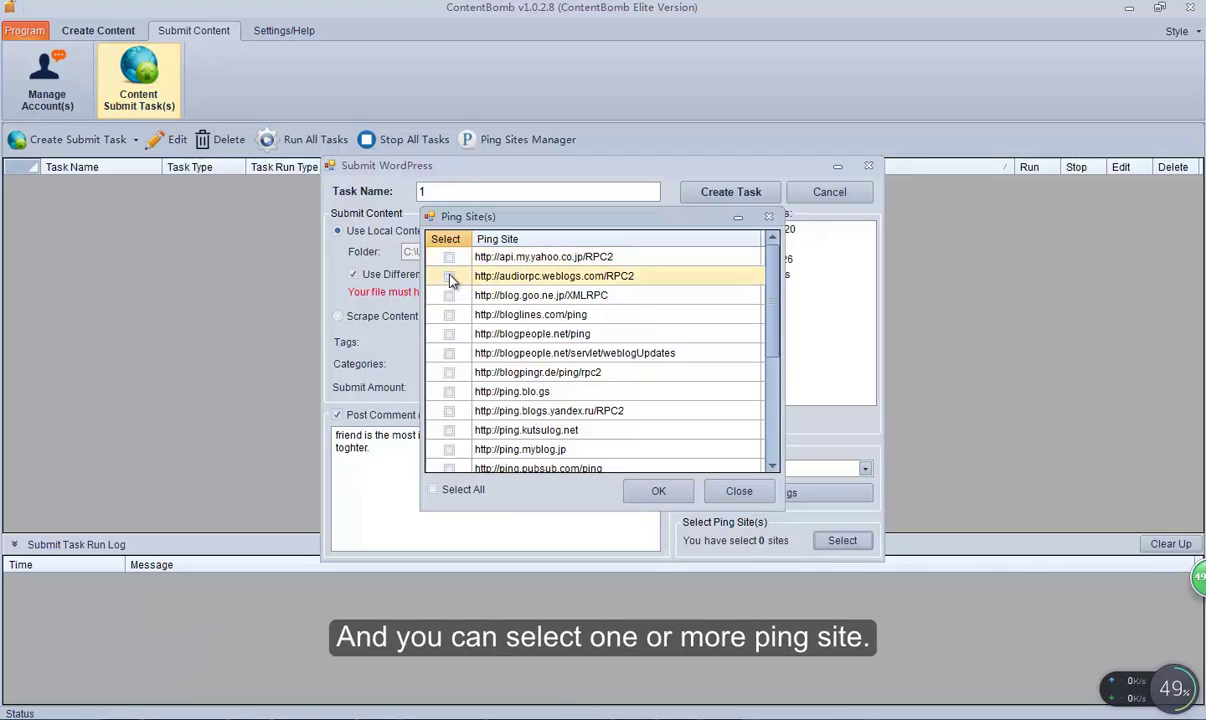
left_click(657, 490)
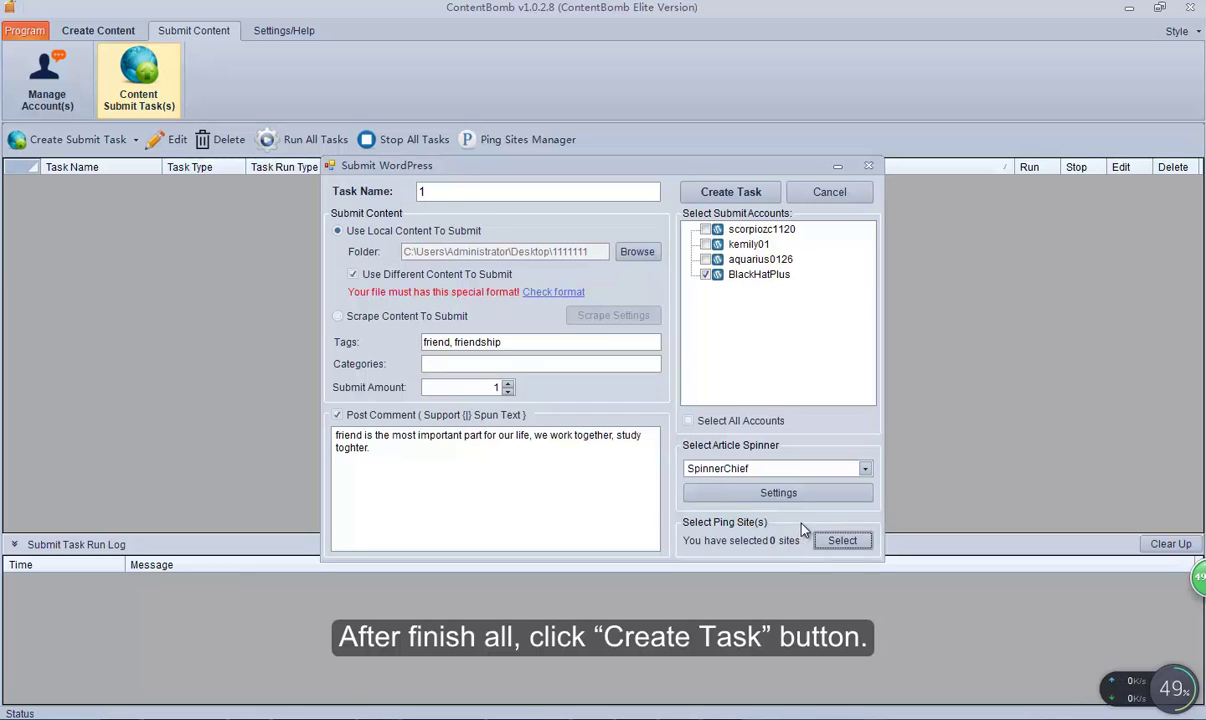
left_click(733, 196)
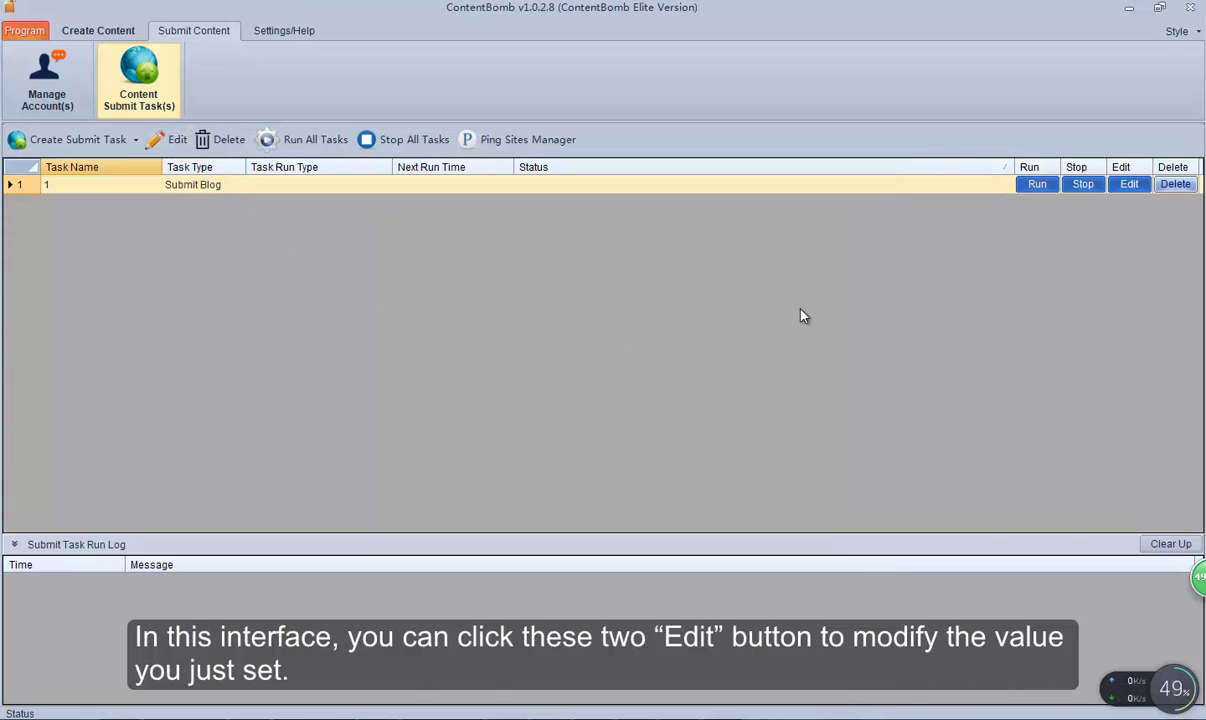
left_click(1129, 185)
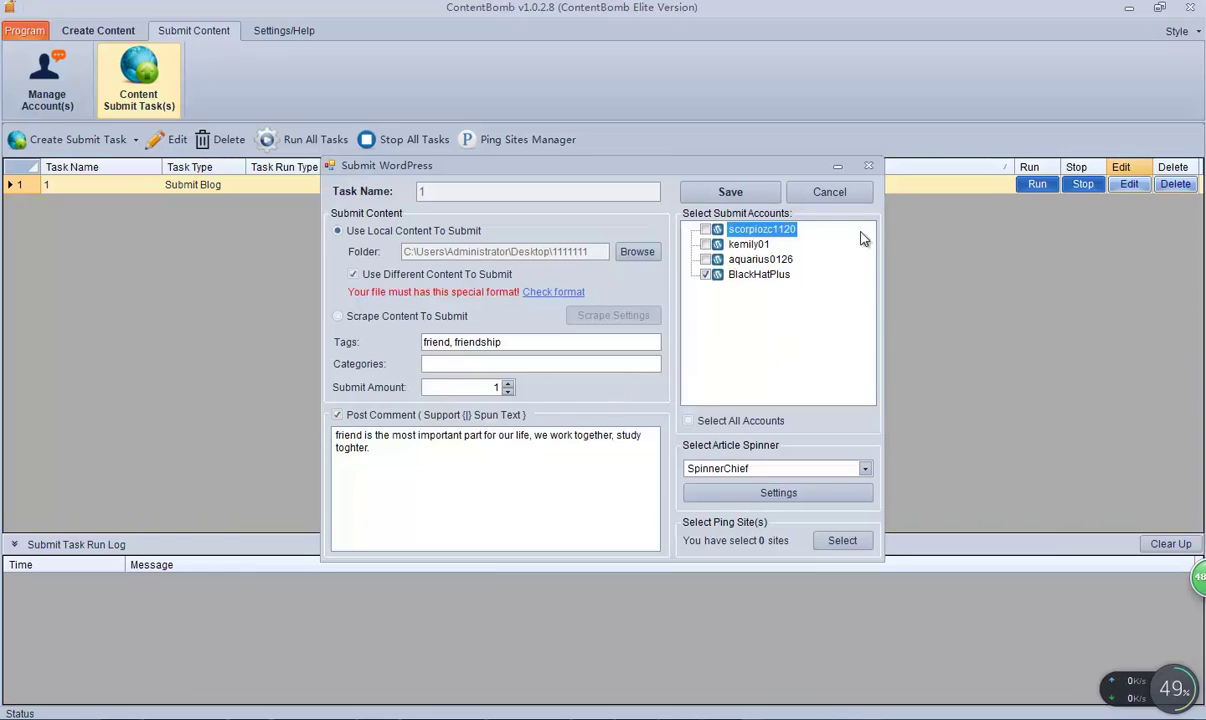
left_click(868, 167)
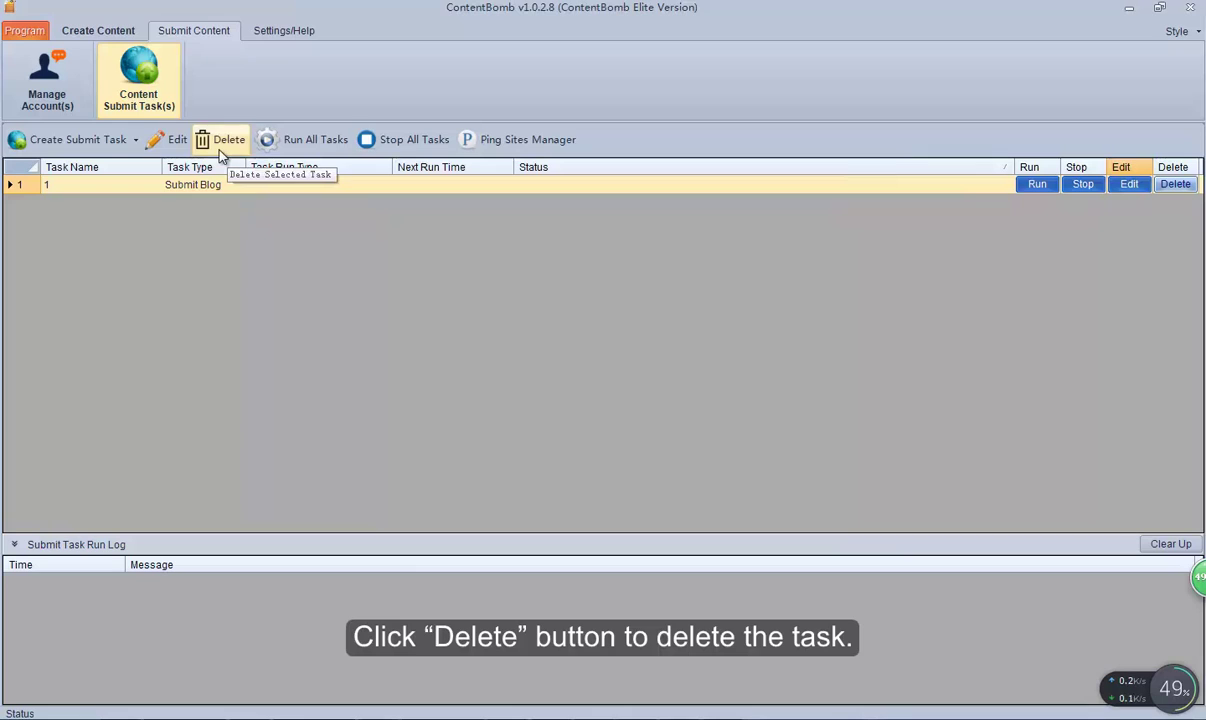
left_click(1175, 185)
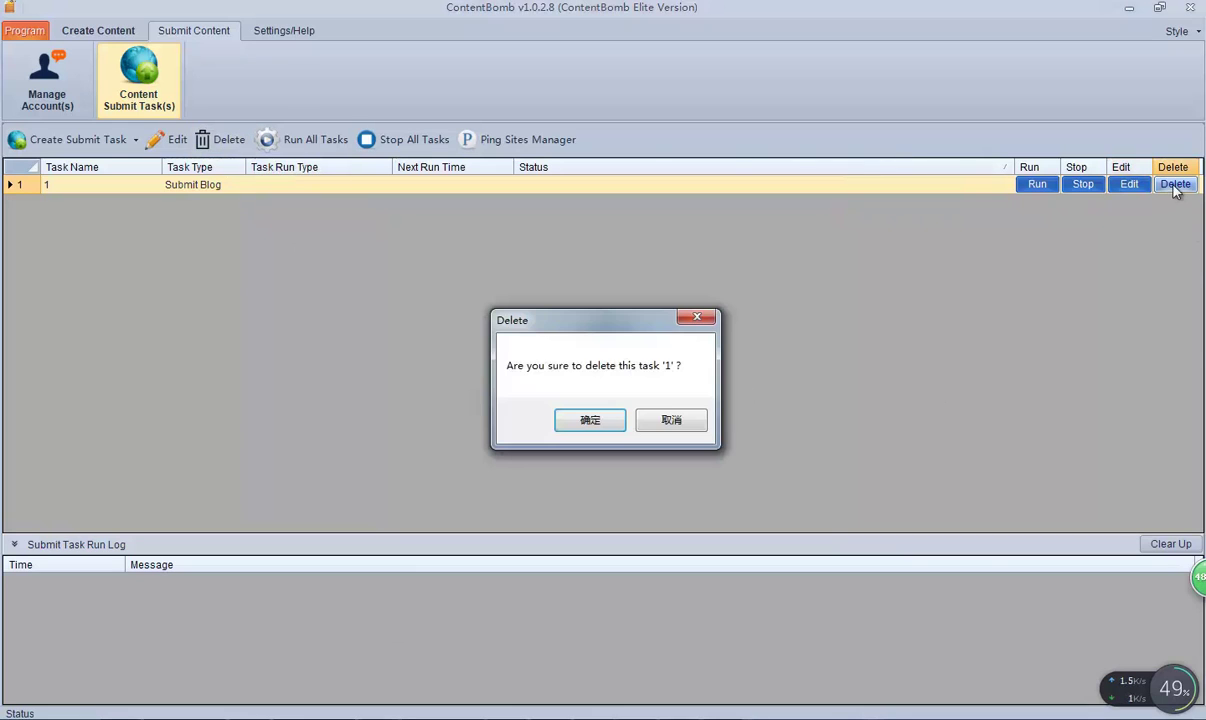
left_click(670, 422)
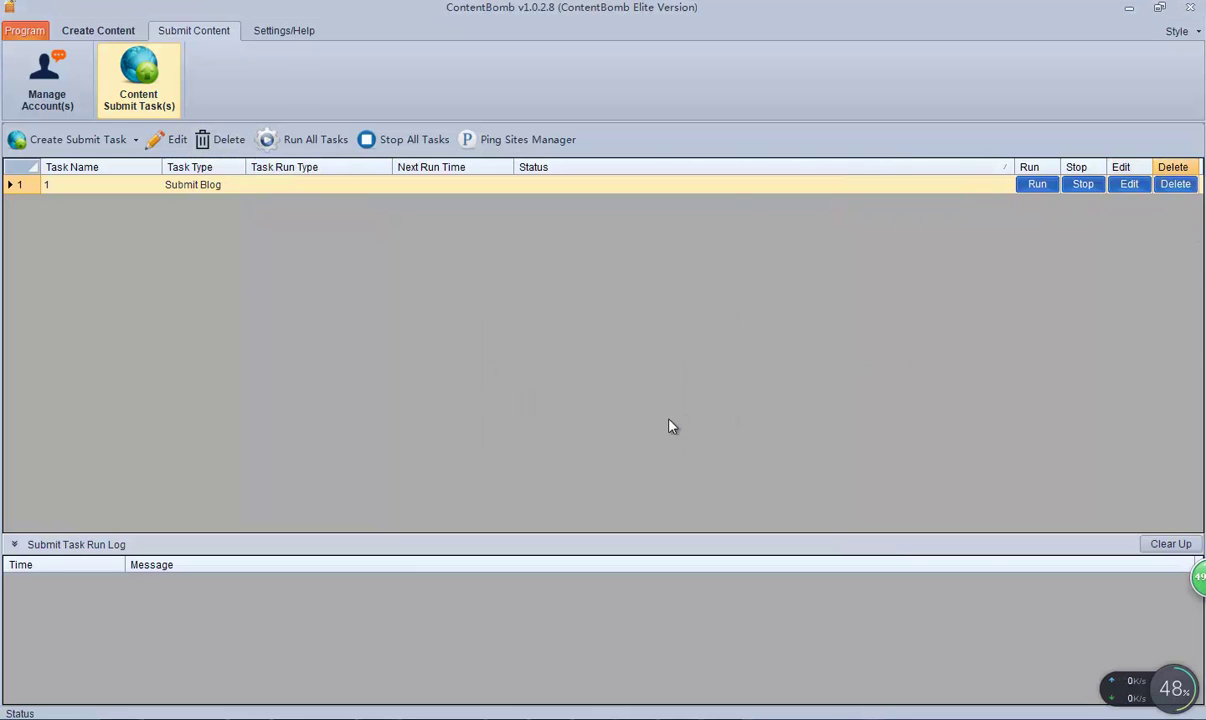
Open task 1's run settings and try scheduling a one-time run at minute 15.
left_click(1037, 185)
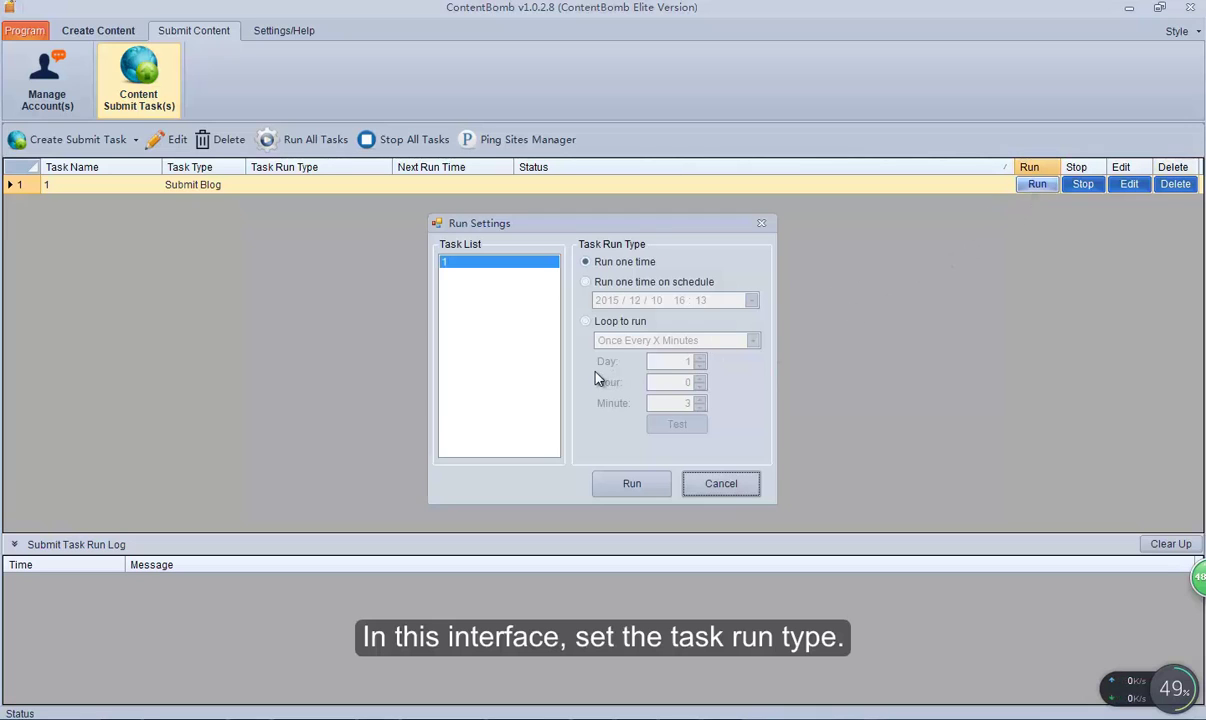
left_click(586, 263)
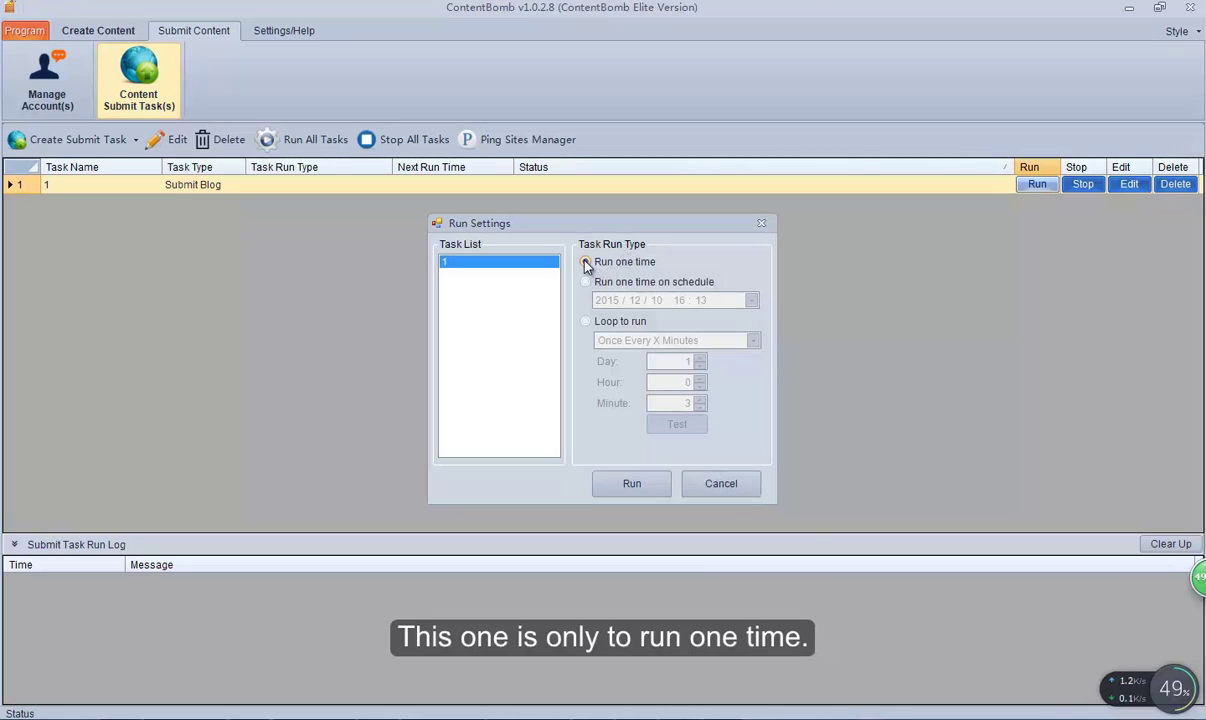
left_click(587, 283)
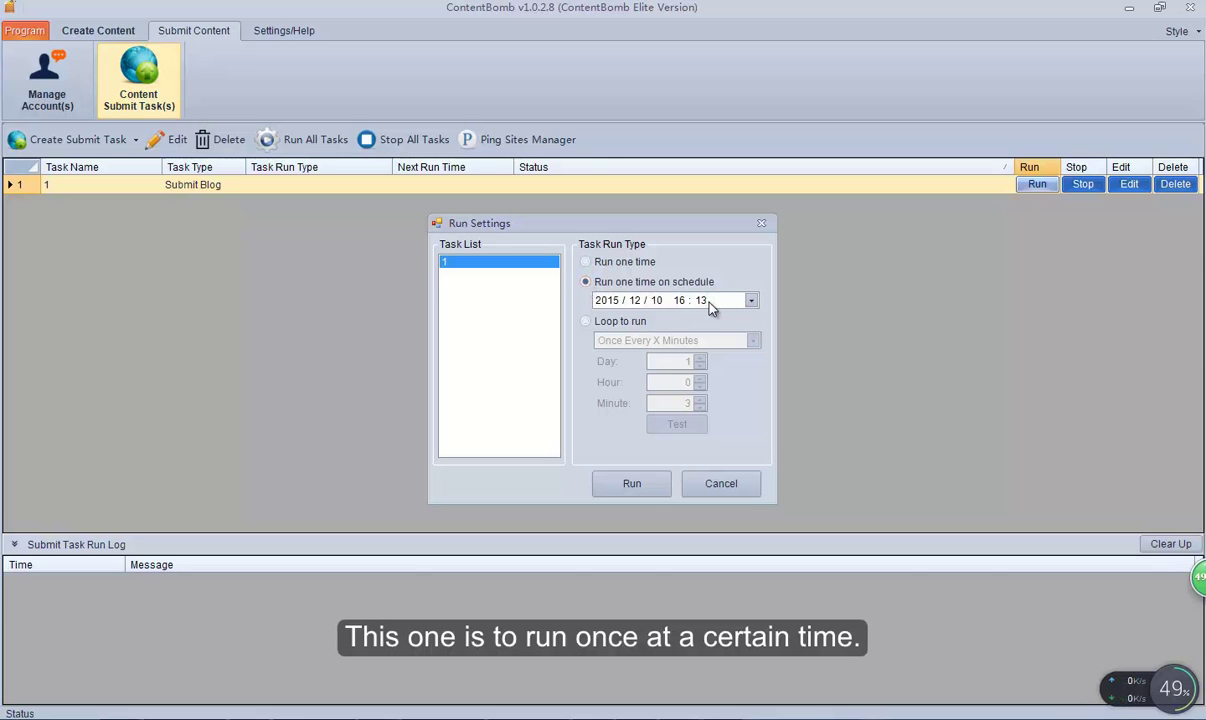
left_click(701, 301)
type("1")
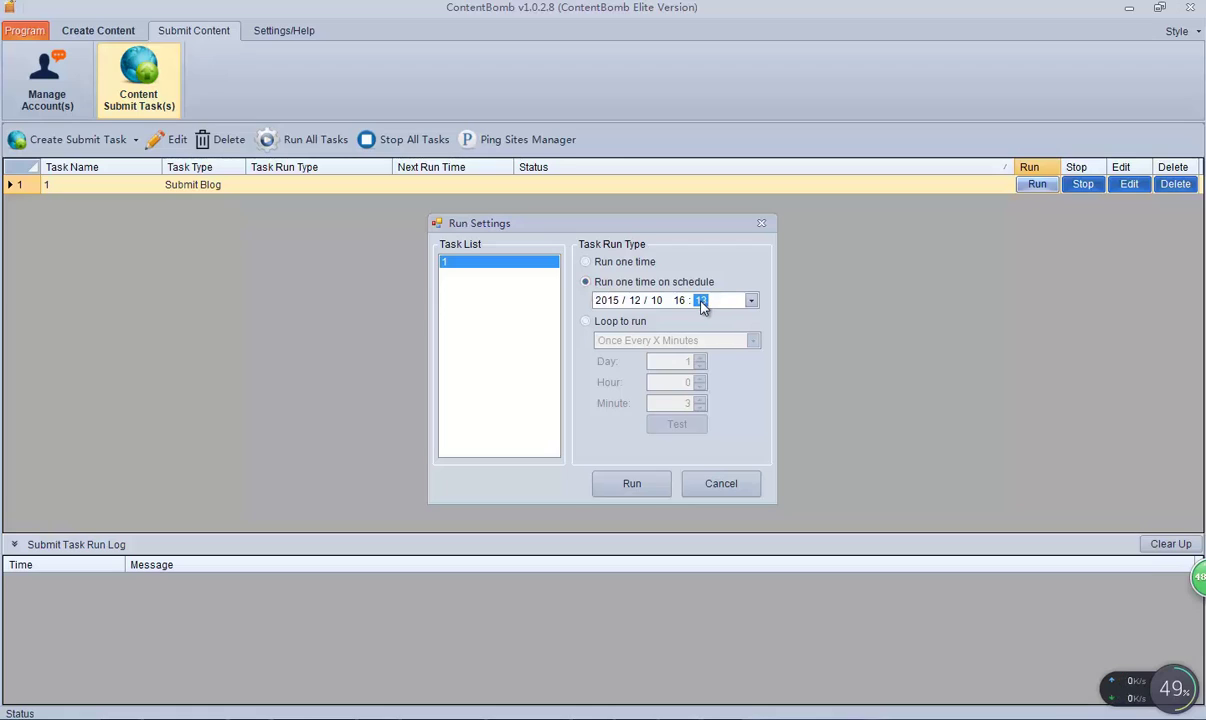
type("5")
left_click(604, 301)
Try loop intervals in minutes, hours and days, then choose Run one time and run the task.
left_click(586, 322)
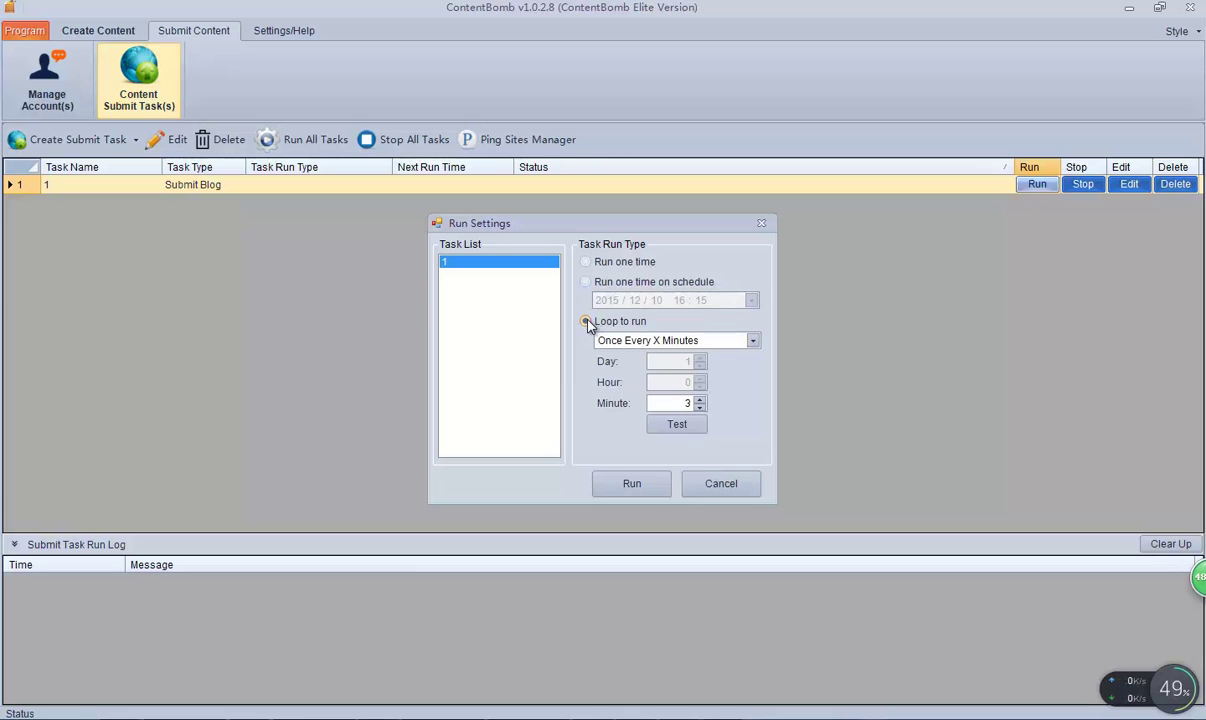
left_click(750, 341)
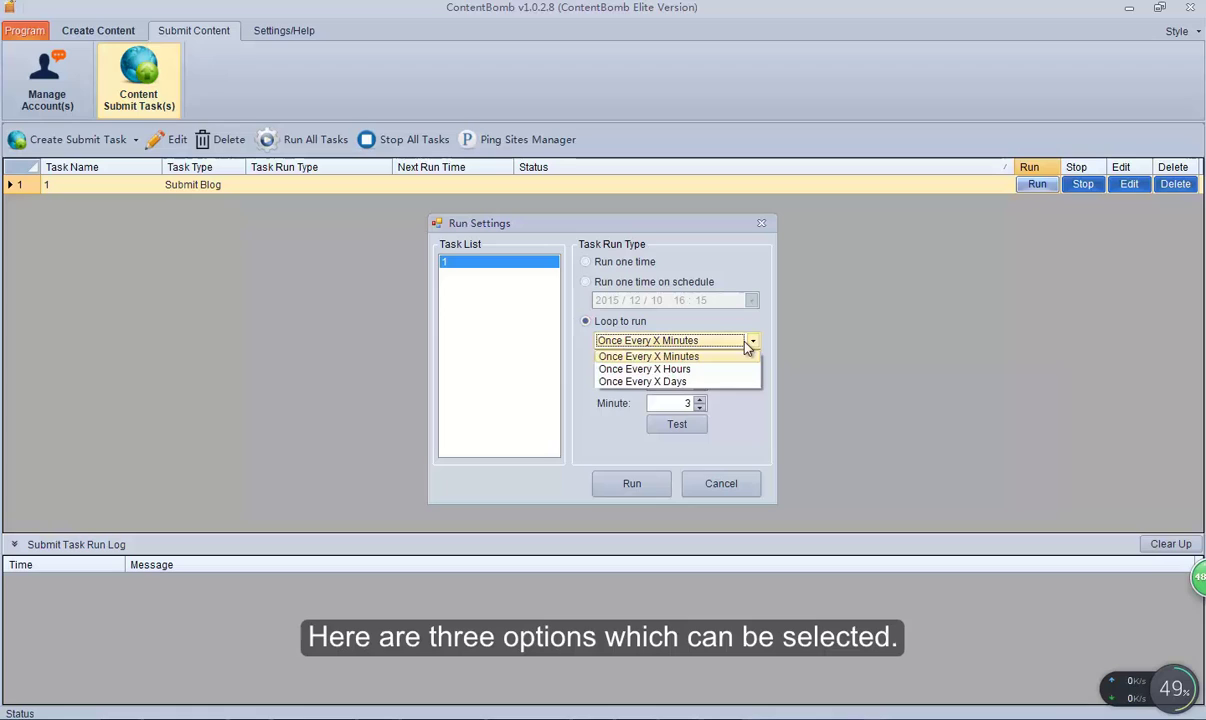
left_click(692, 357)
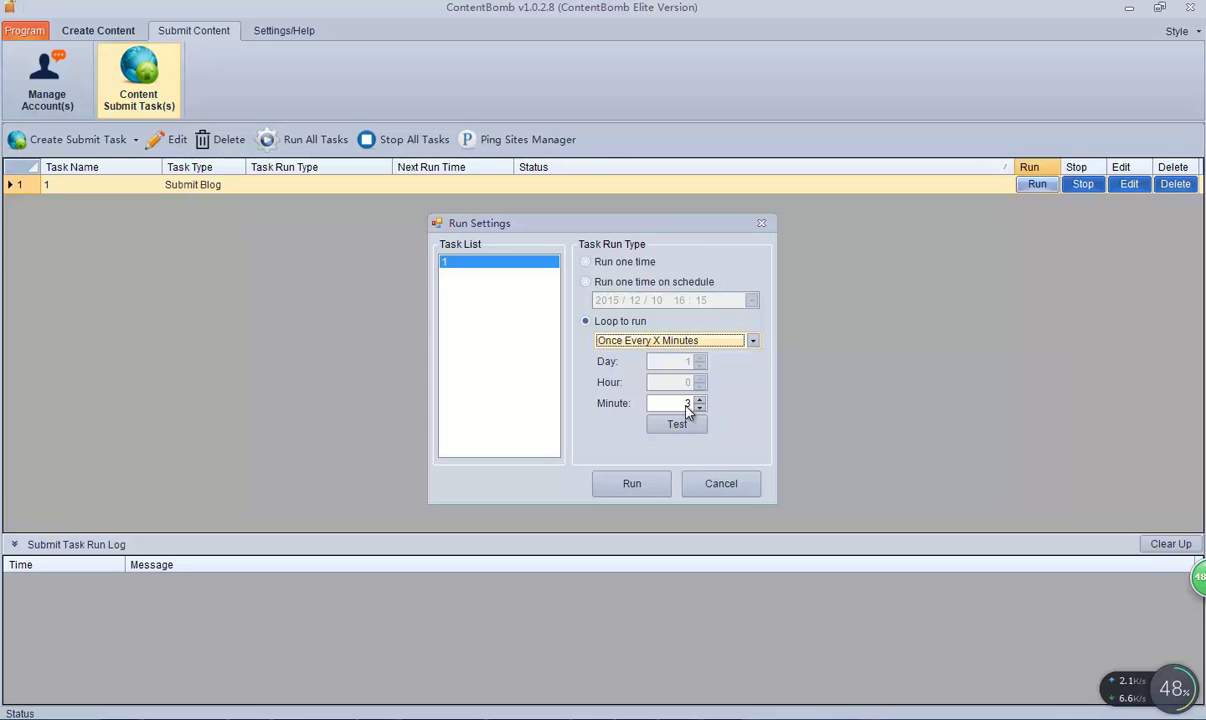
left_click(745, 341)
left_click(692, 369)
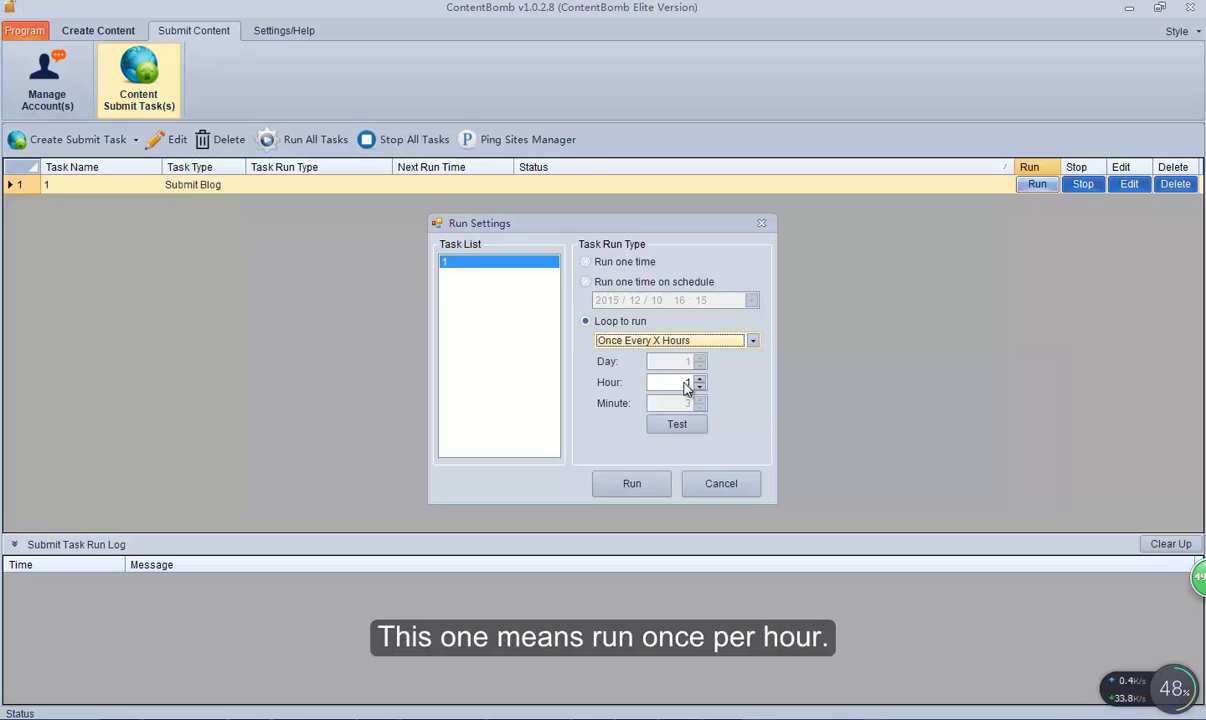
left_click(752, 341)
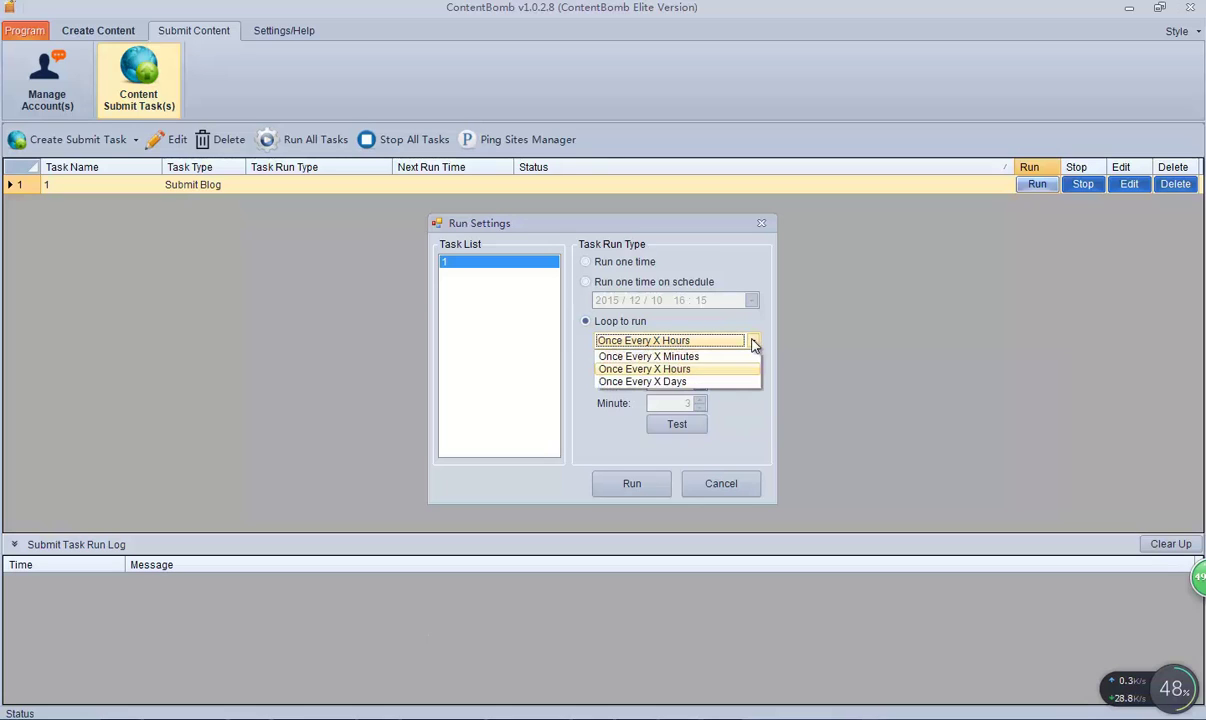
left_click(646, 381)
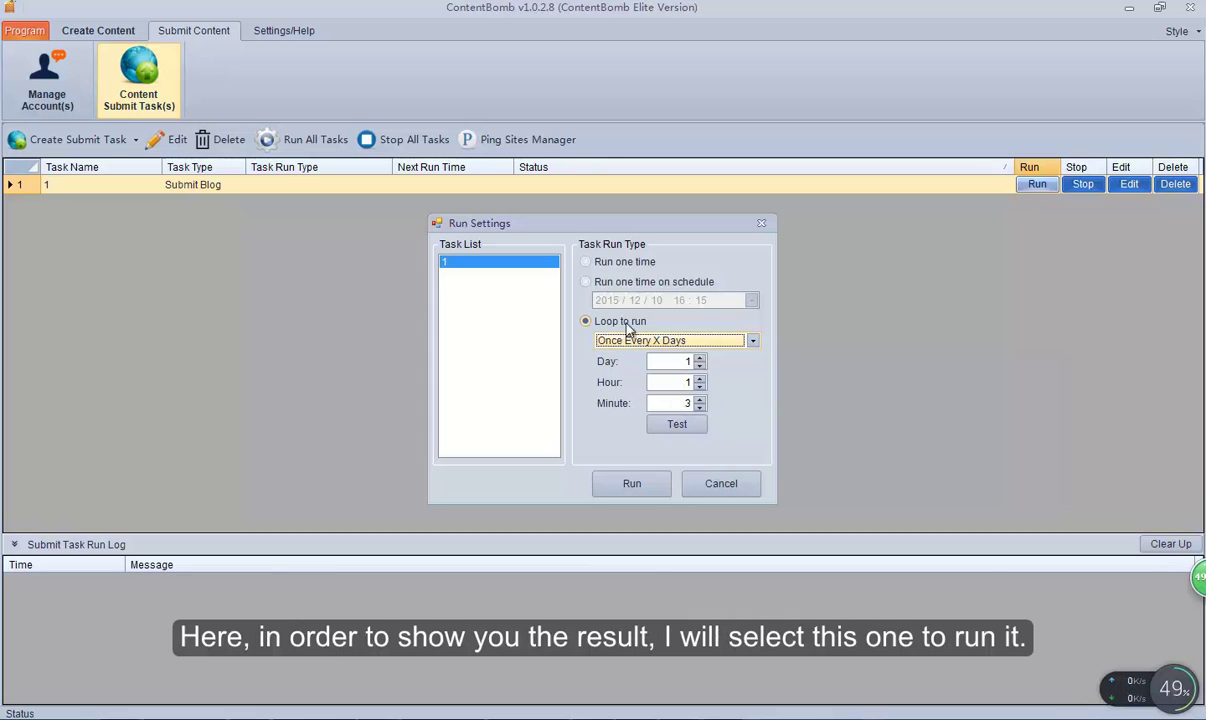
left_click(588, 263)
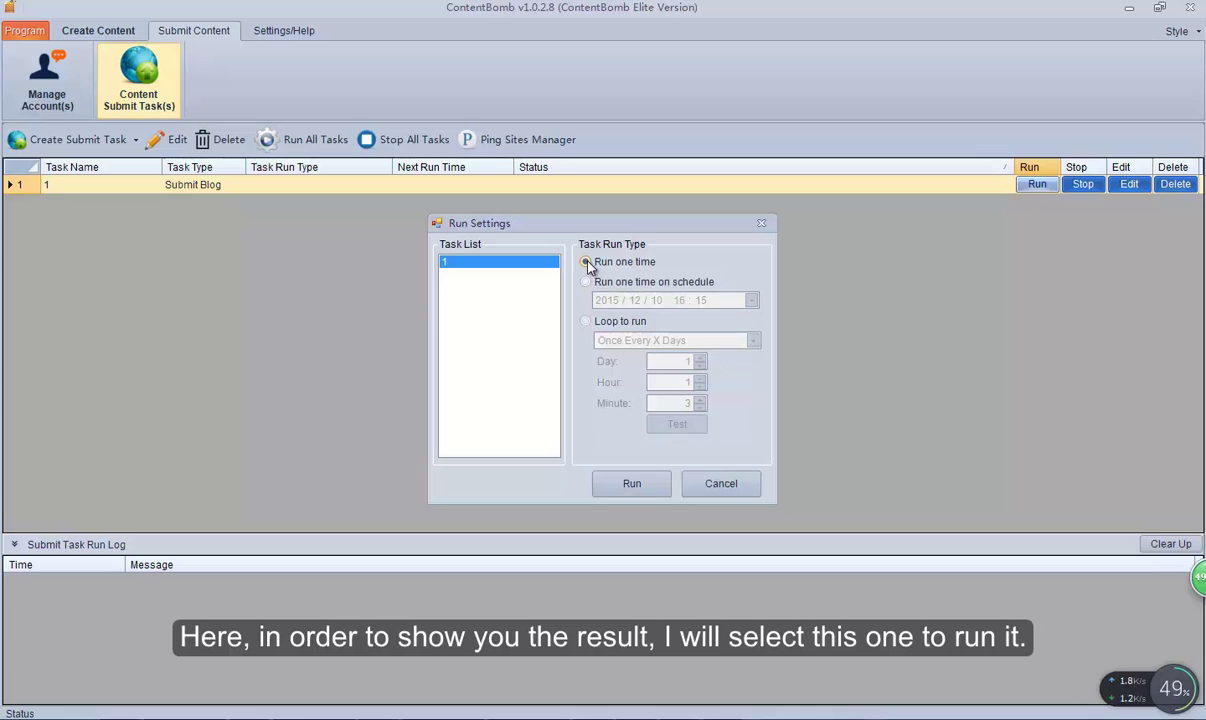
left_click(631, 485)
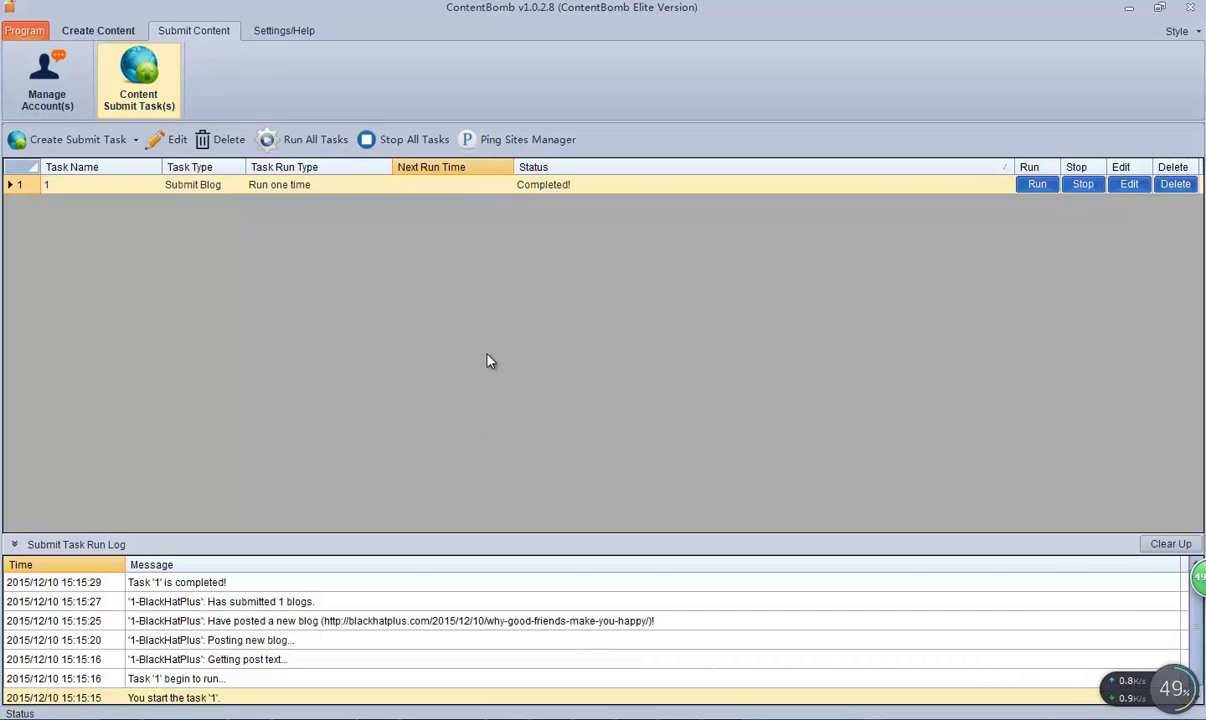
Select the 'Have posted a new blog' entry in the Submit Task Run Log to copy it.
left_click(158, 582)
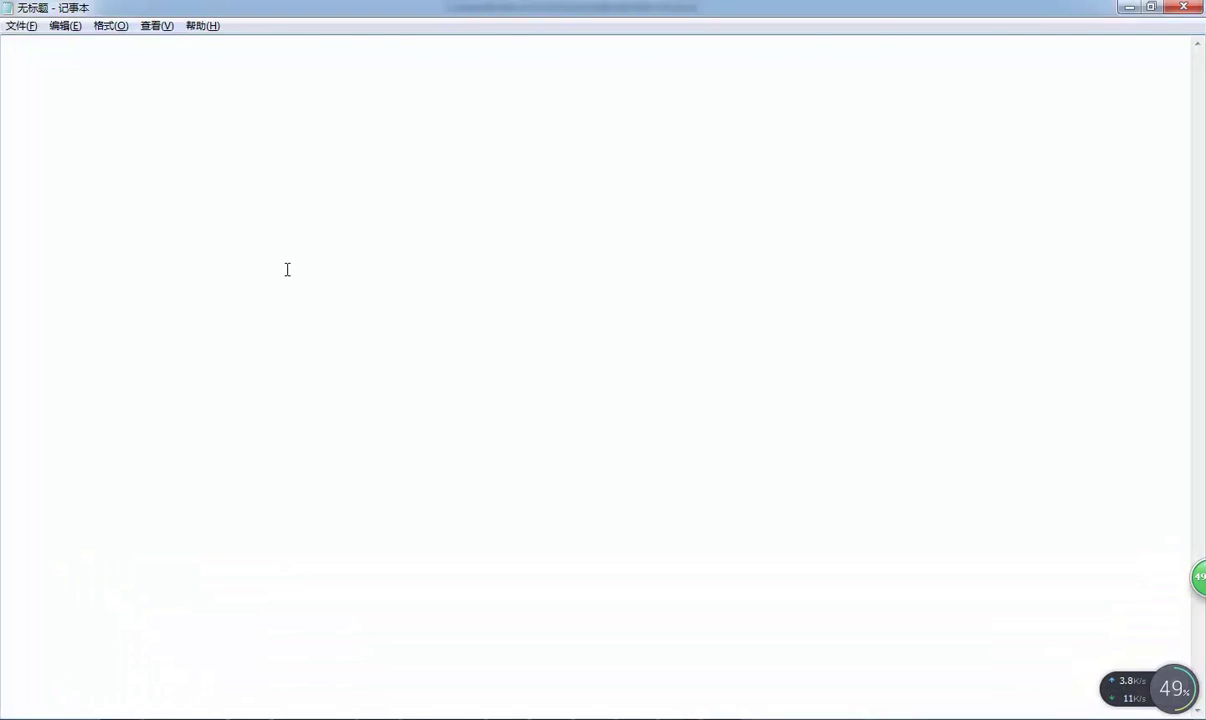
Paste the log line into Notepad, trim it down to the blog post URL, and copy it.
type("2015/12/10 15:15:25\t'1-BlackHatPlus': Have posted a new blog (http://blackhatplus.com/2015/12/10/why-good-friends-make-you-happy/)!")
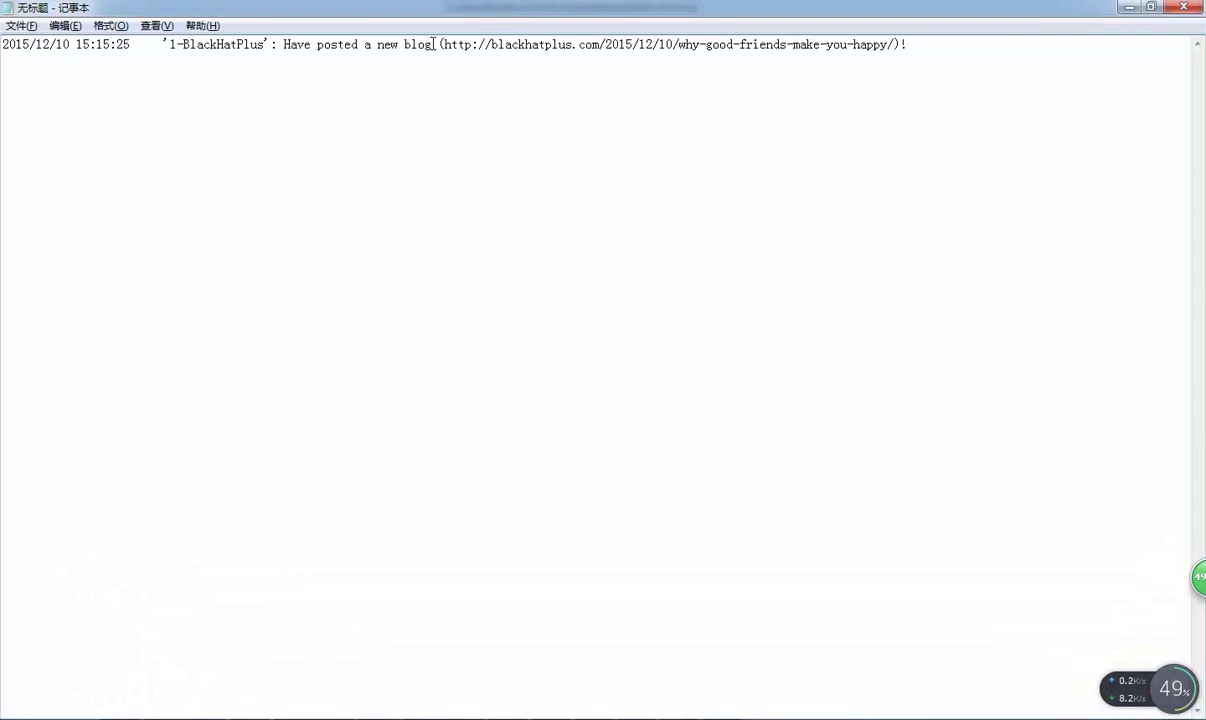
left_click_drag(443, 44, 2, 44)
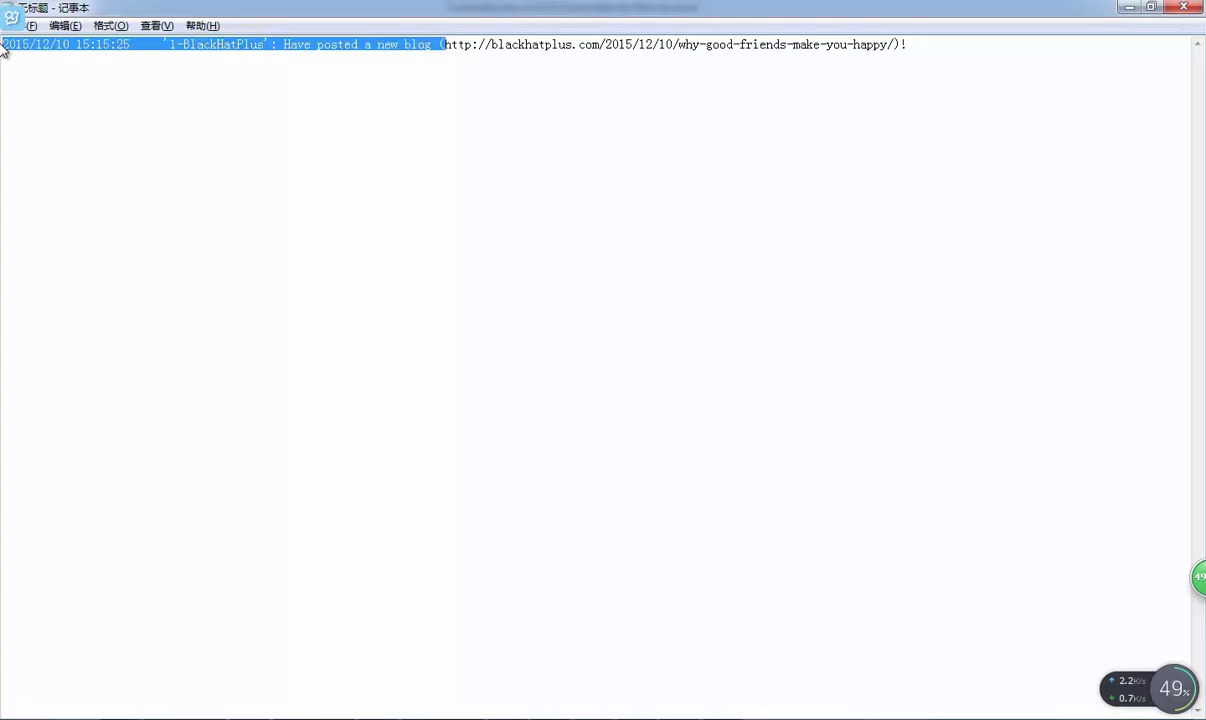
key("Delete")
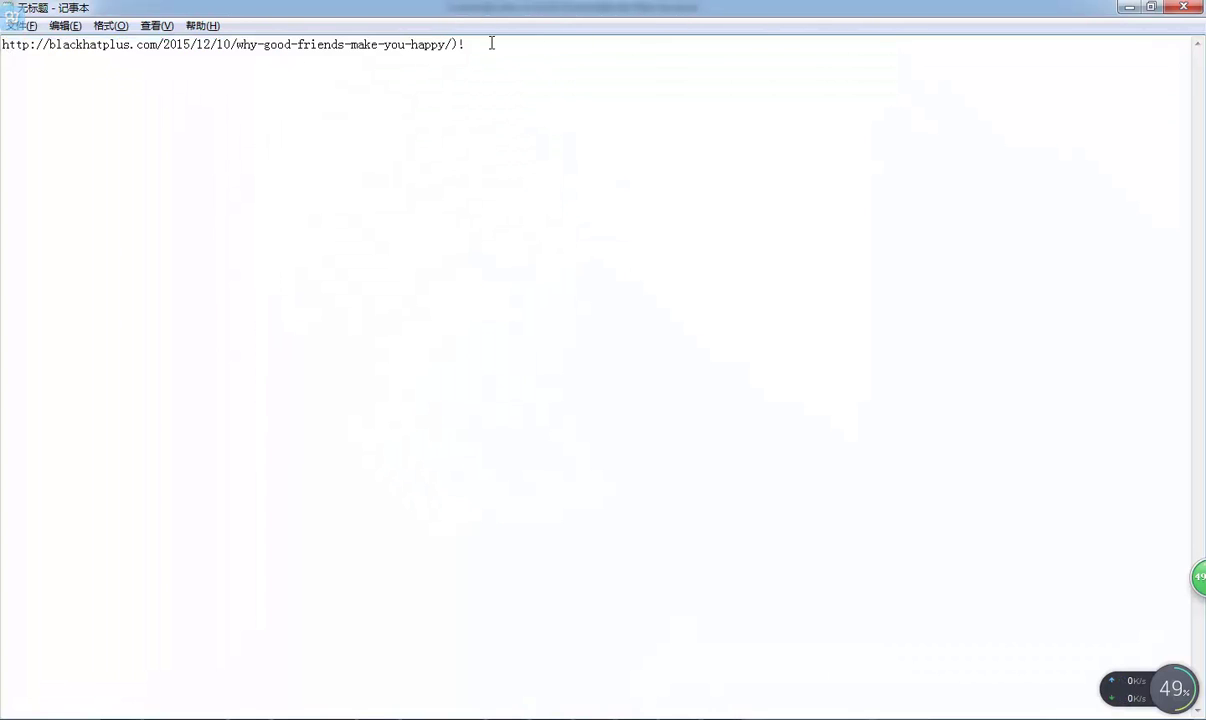
left_click_drag(487, 44, 451, 44)
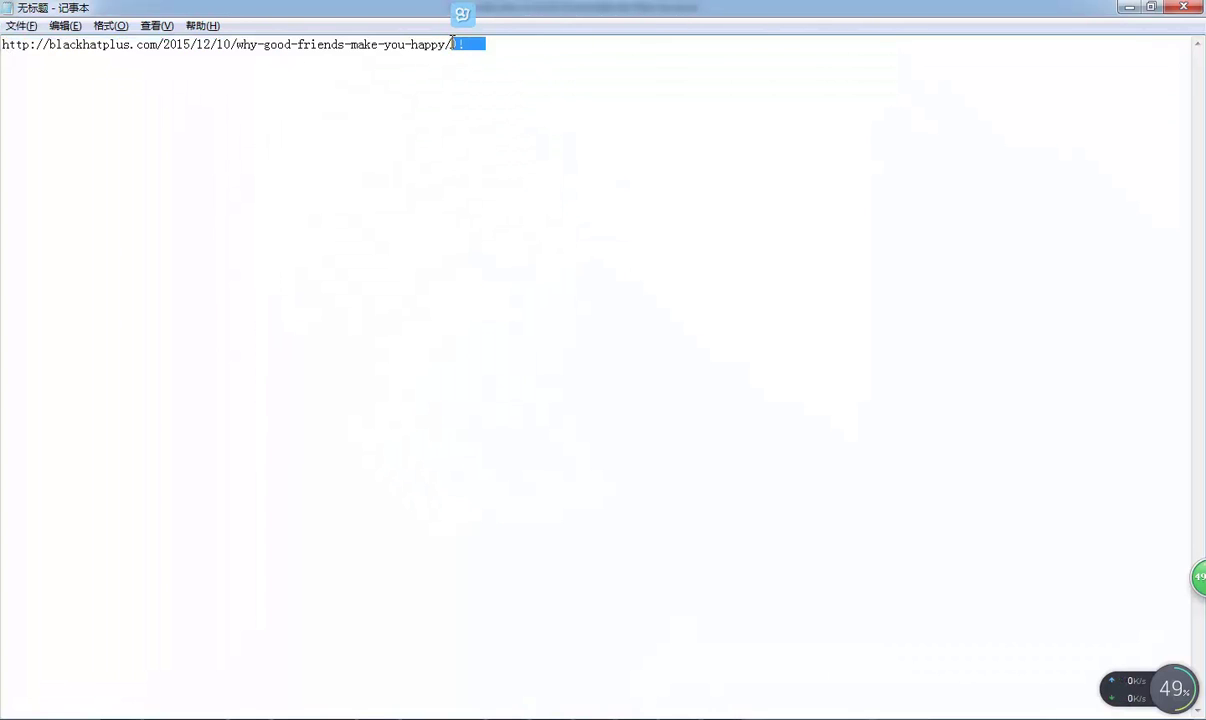
key("Delete")
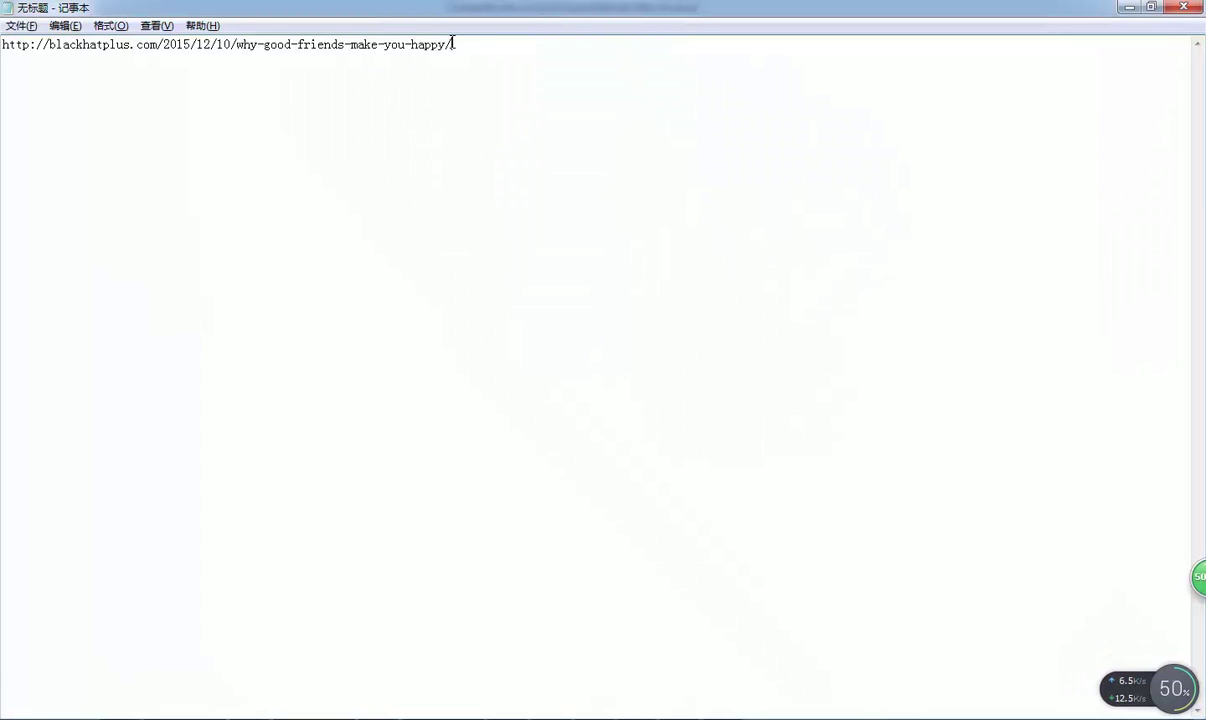
left_click_drag(451, 44, 3, 45)
key("ctrl+c")
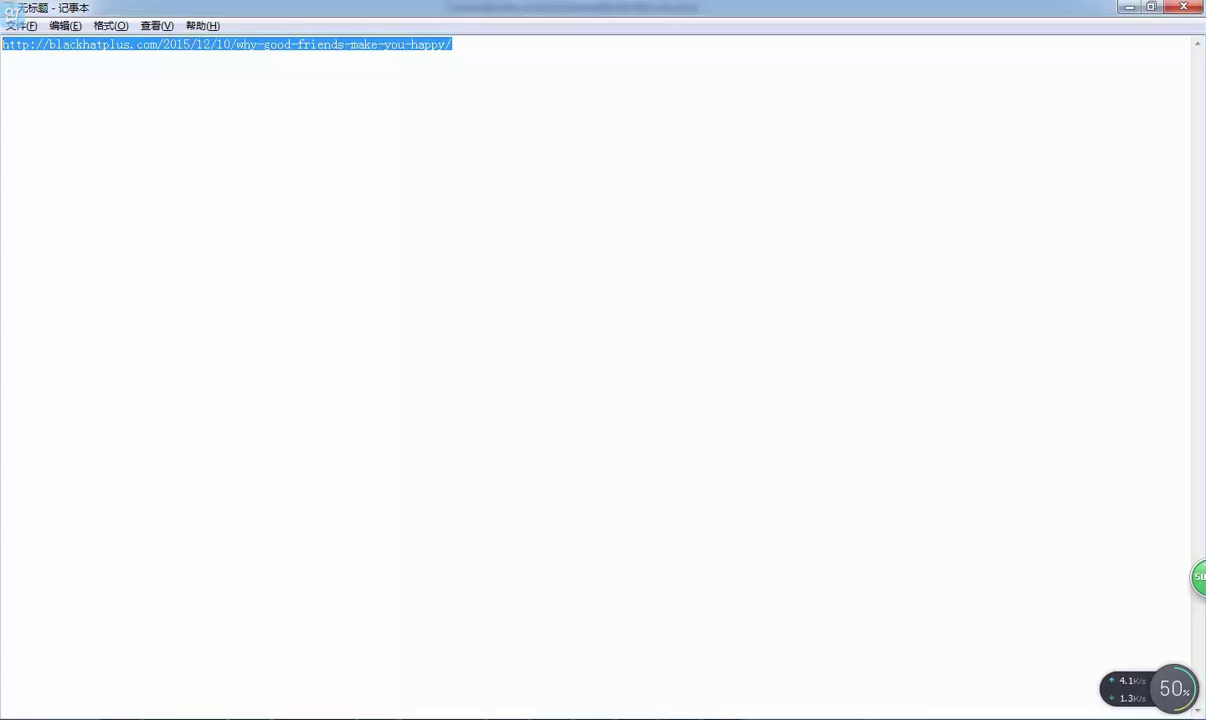
key("alt+Tab")
Load the 'Why Good Friends Make You Happy' post URL in Chrome, scroll through it, and return.
left_click(476, 34)
key("ctrl+v")
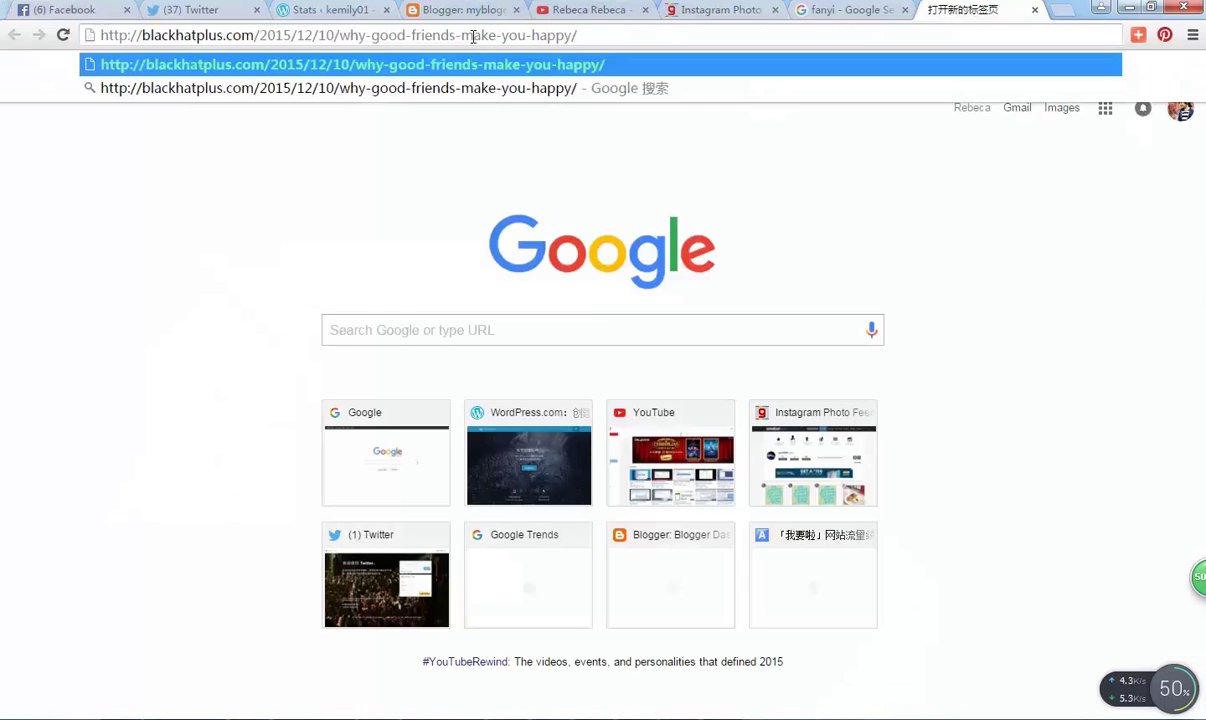
key("Return")
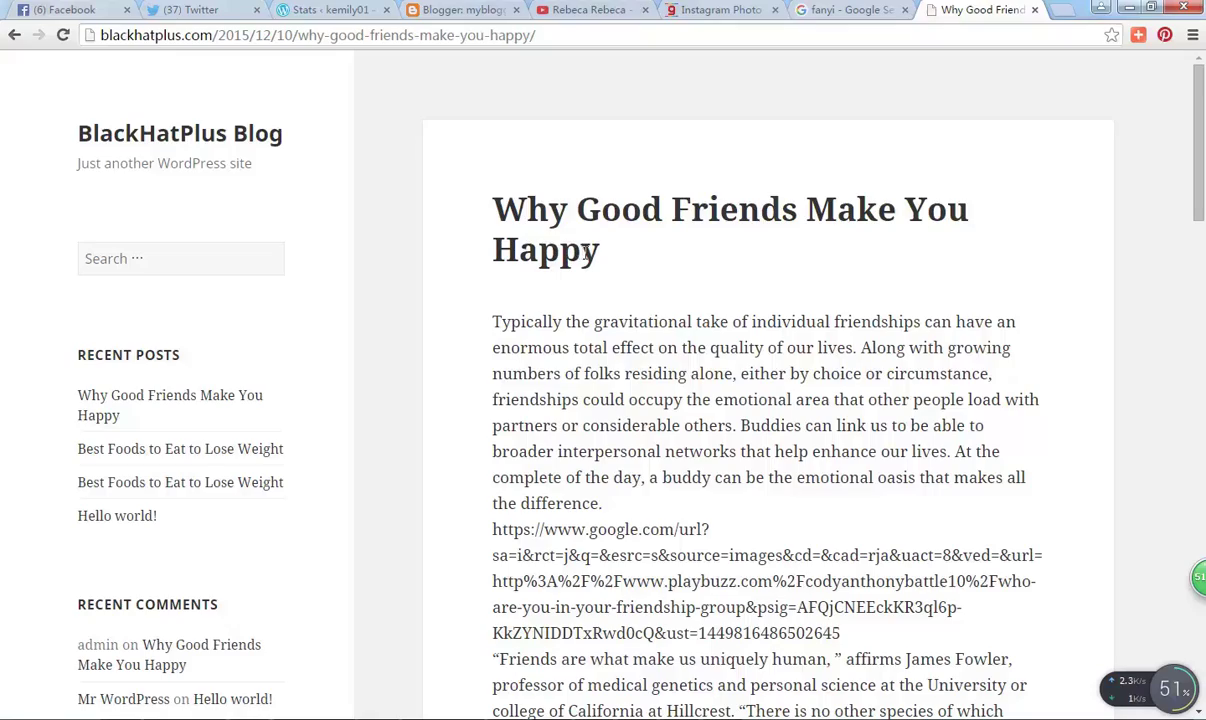
scroll(650, 283, "down", 9)
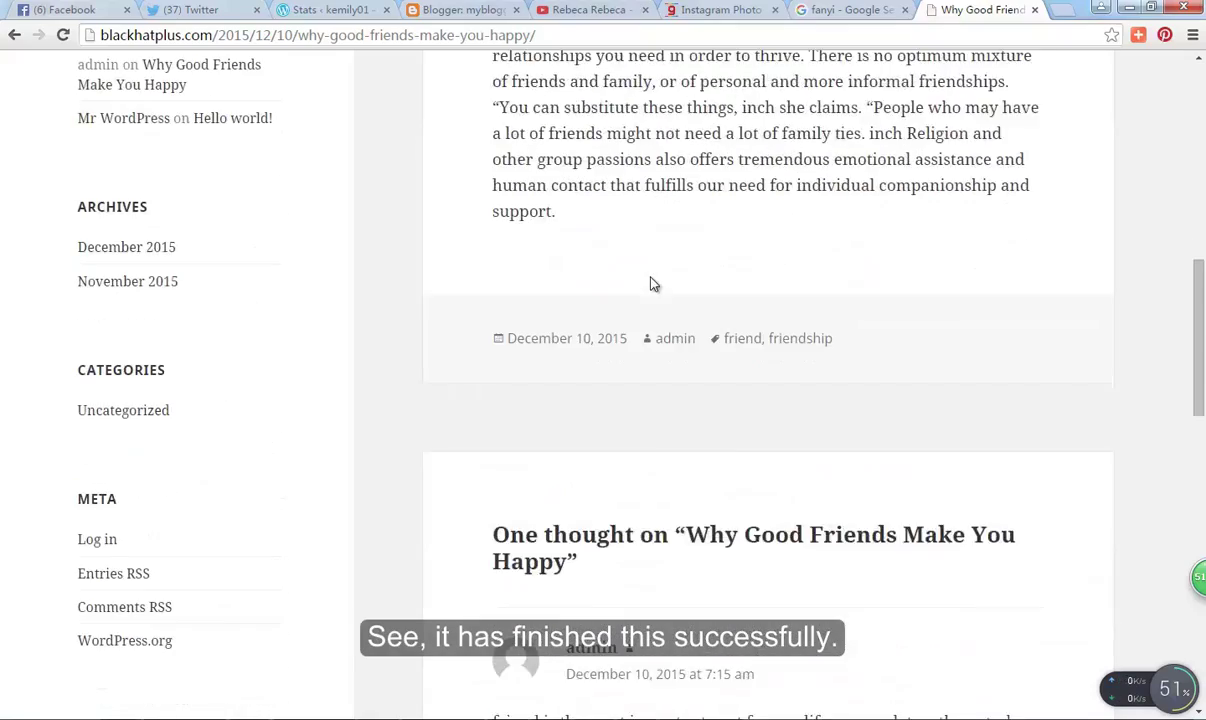
scroll(651, 283, "up", 4)
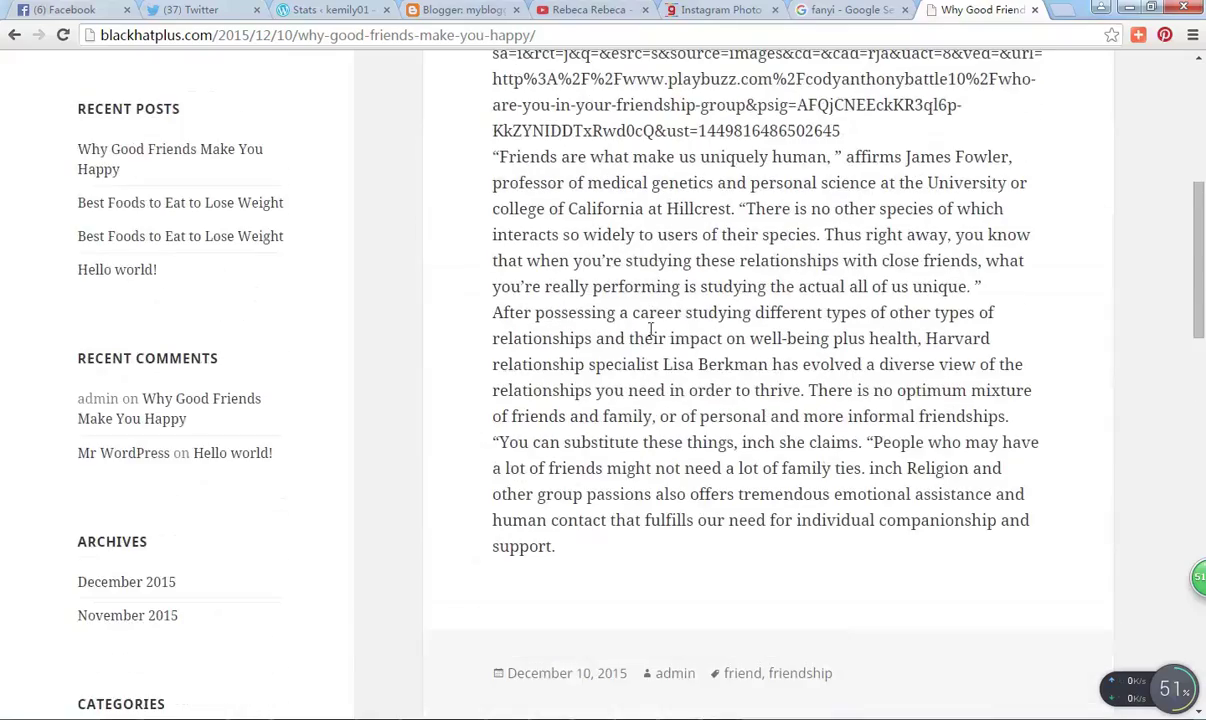
scroll(650, 300, "up", 5)
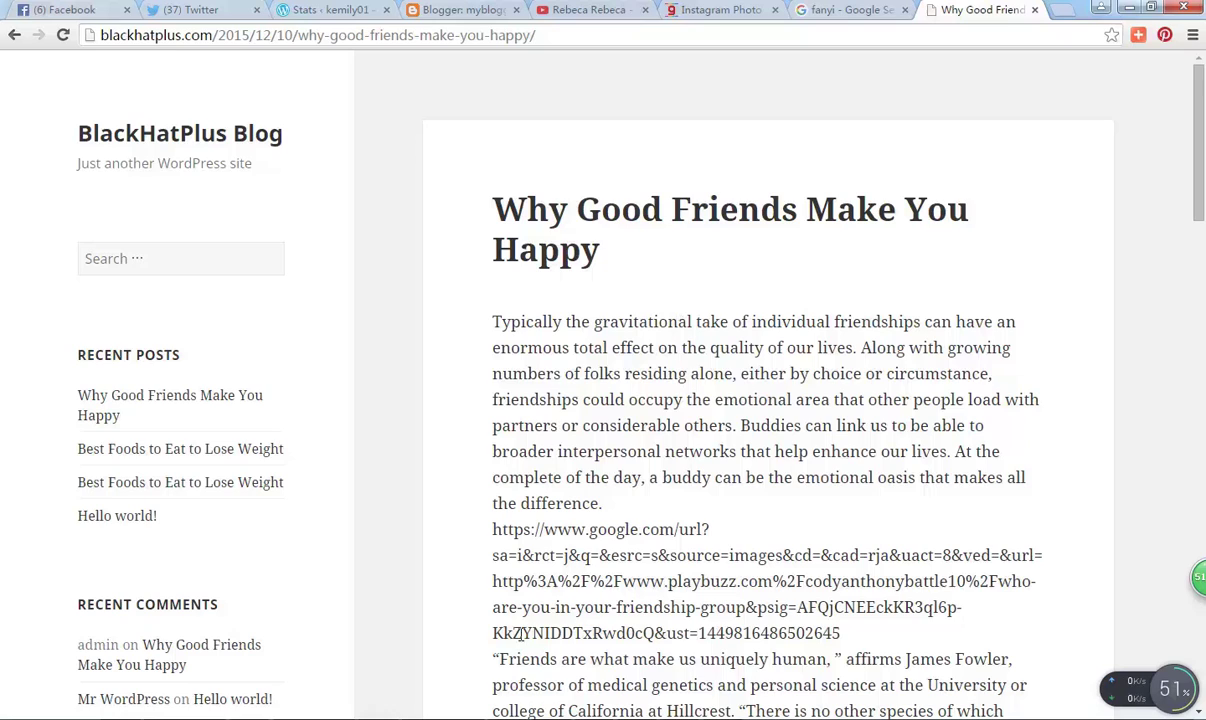
key("alt+Tab")
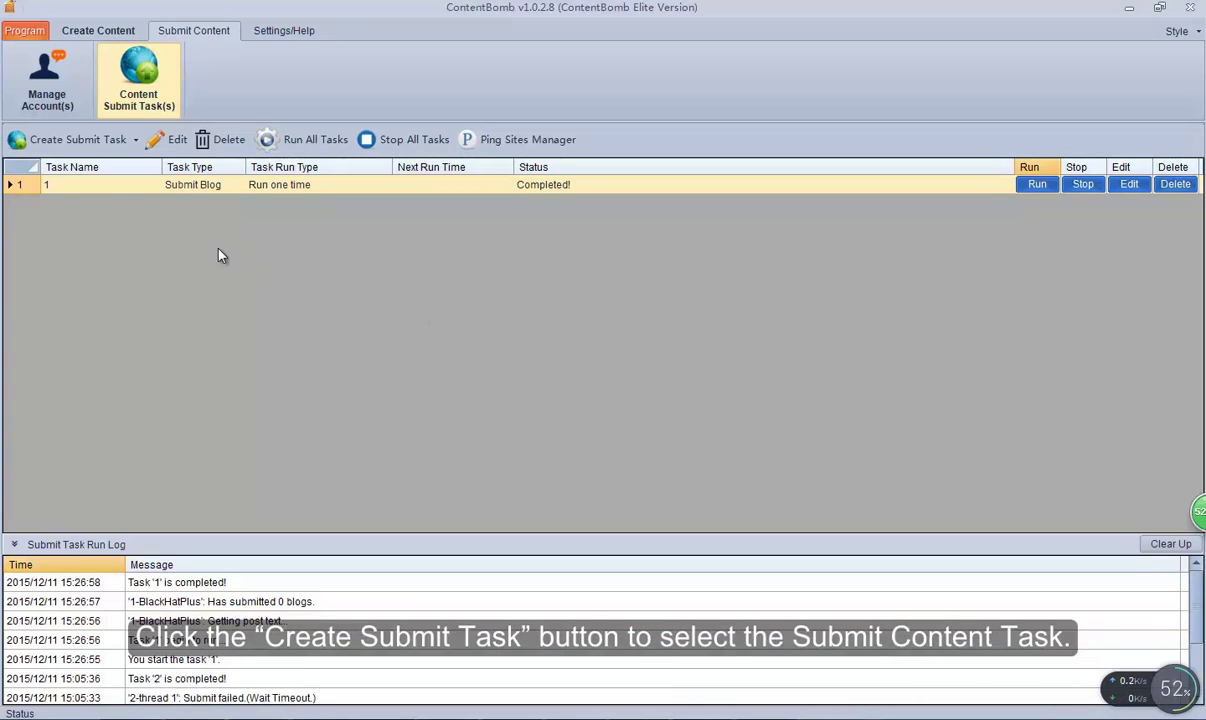
Create a Submit Content task named 2 and bring up its module file picker.
left_click(72, 145)
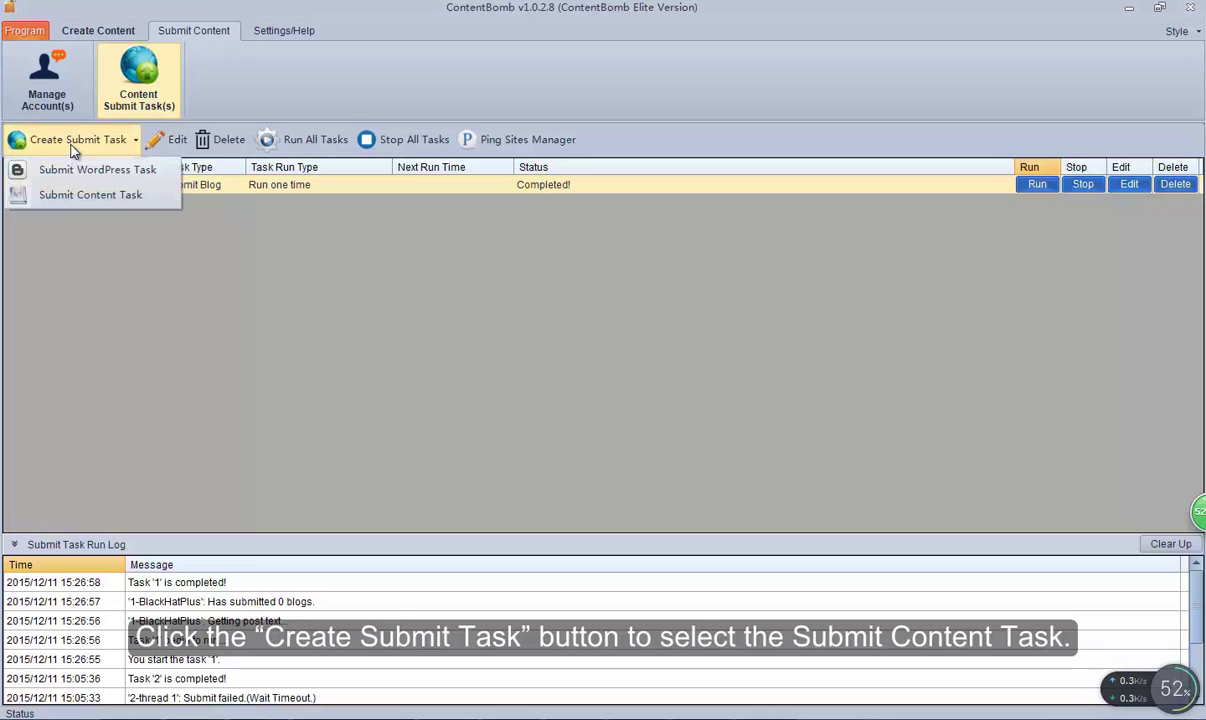
left_click(92, 193)
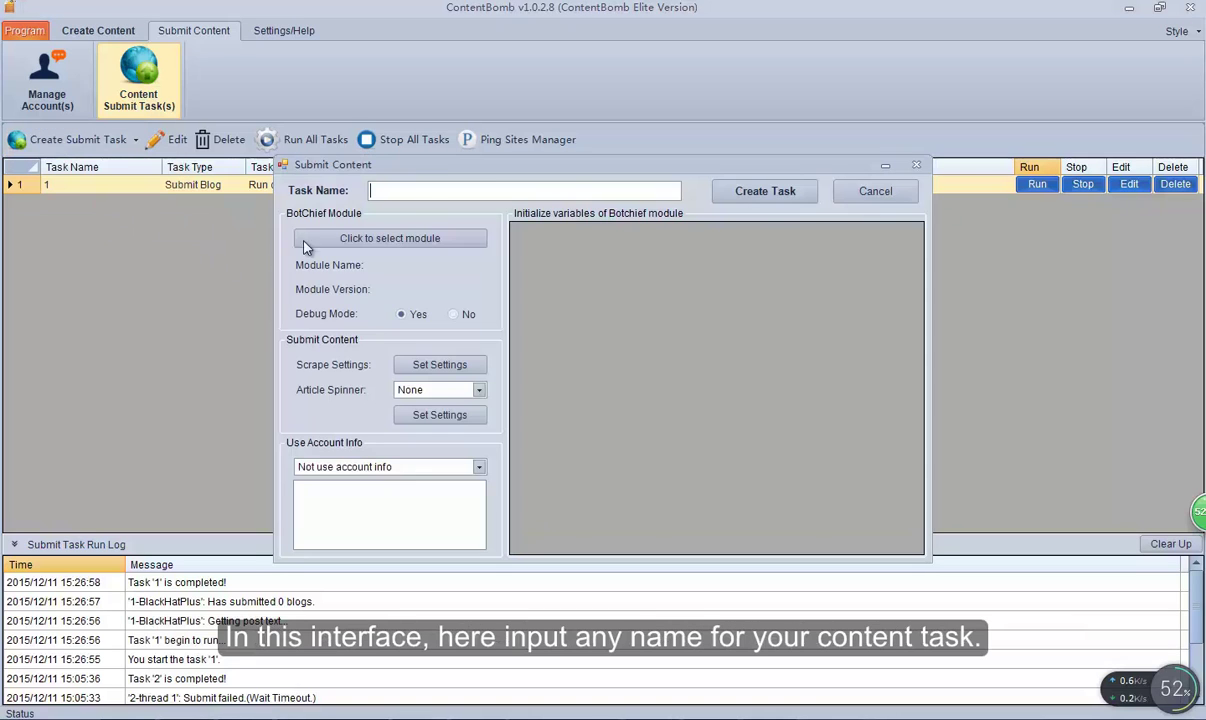
left_click(418, 190)
type("2")
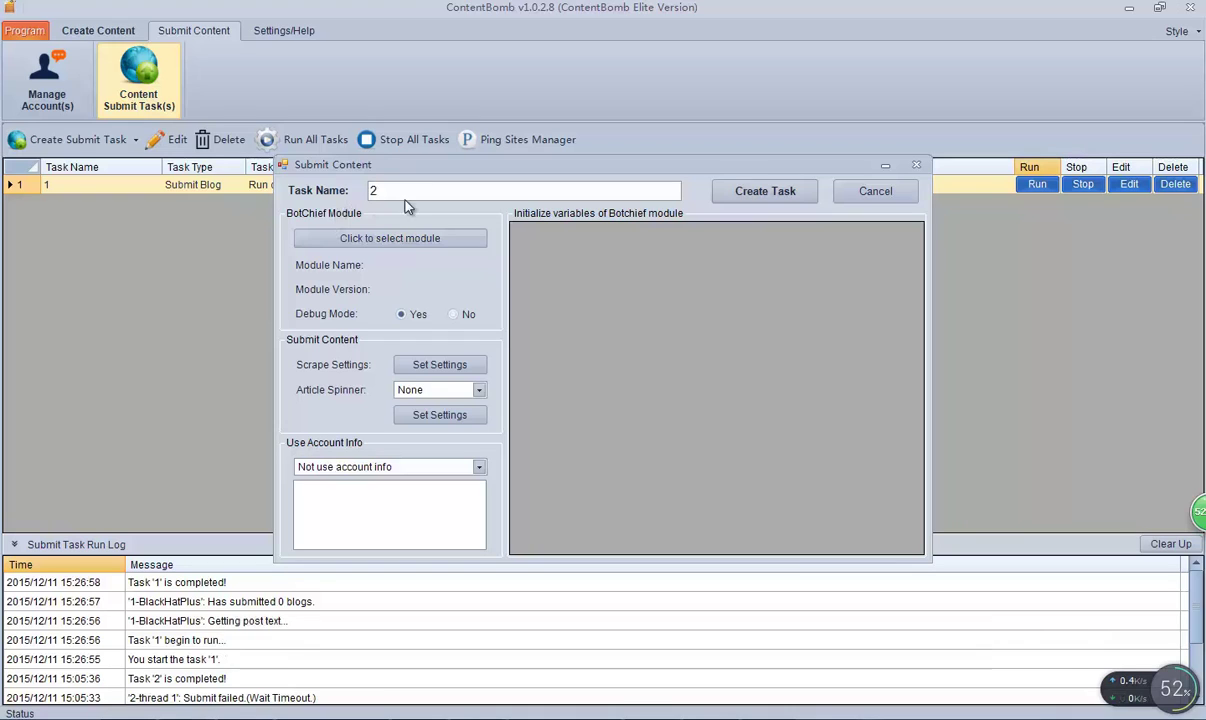
left_click(354, 237)
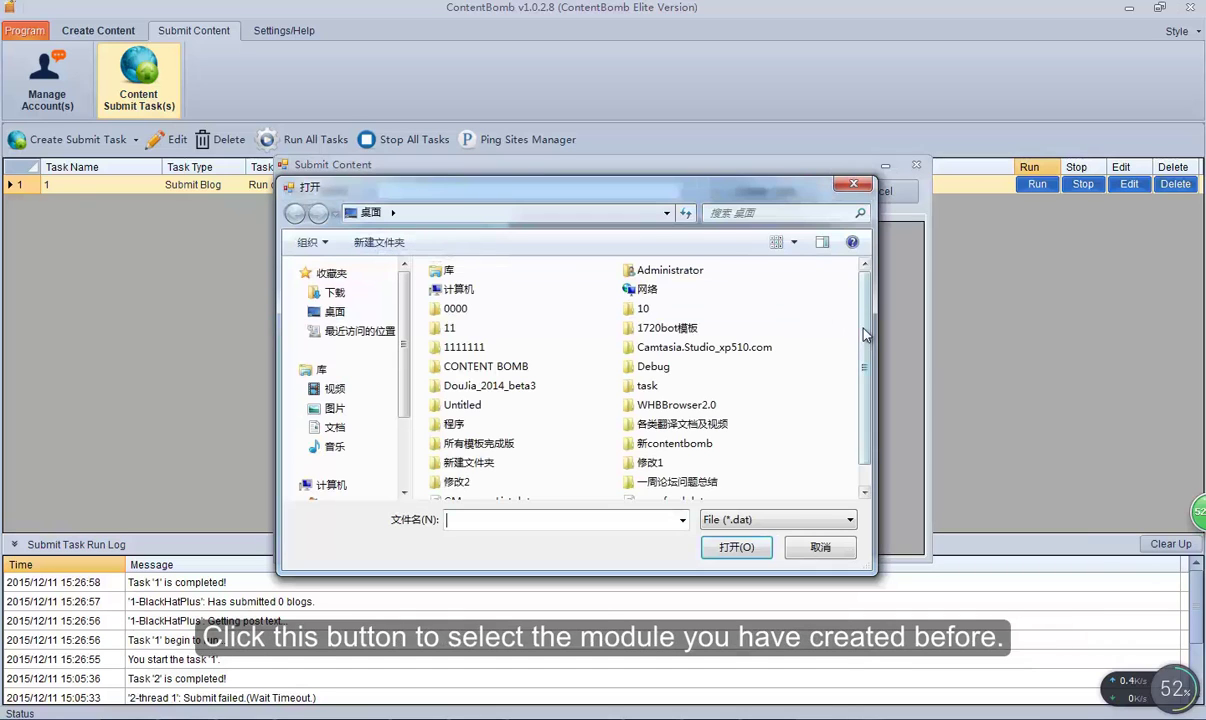
Open PostBlogger.dat as task 2's module and enter the module password to load it.
scroll(480, 450, "down", 1)
left_click(457, 491)
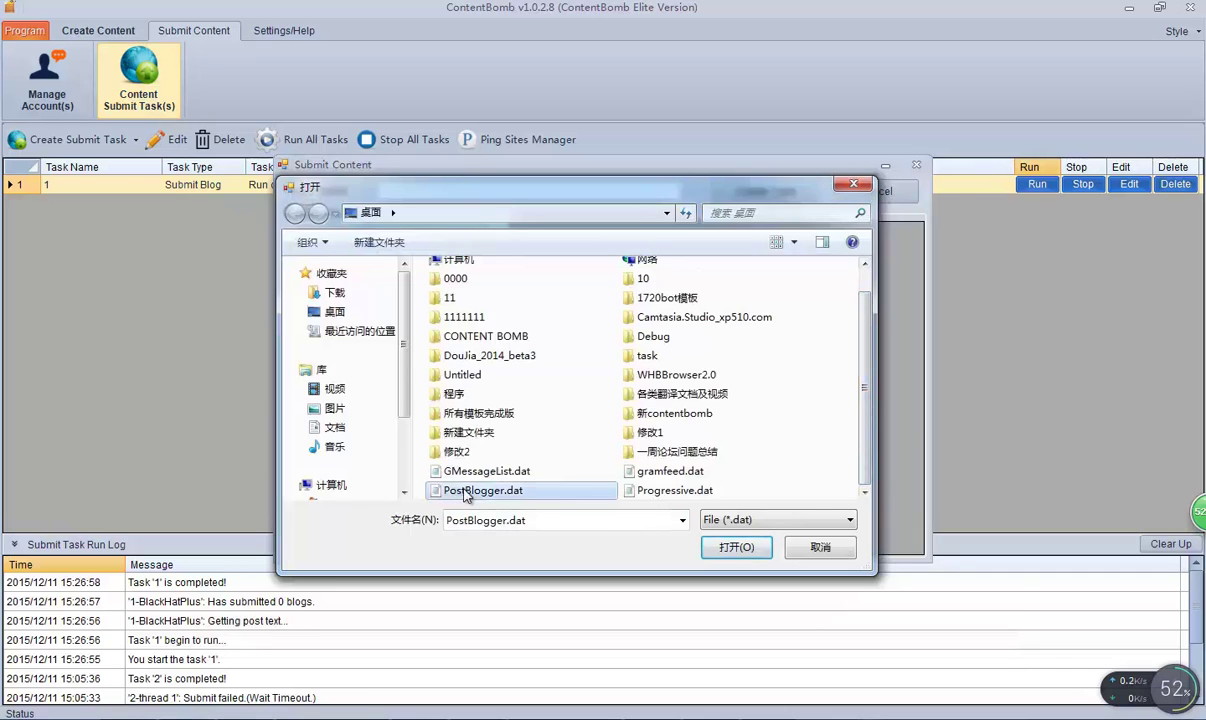
left_click(740, 549)
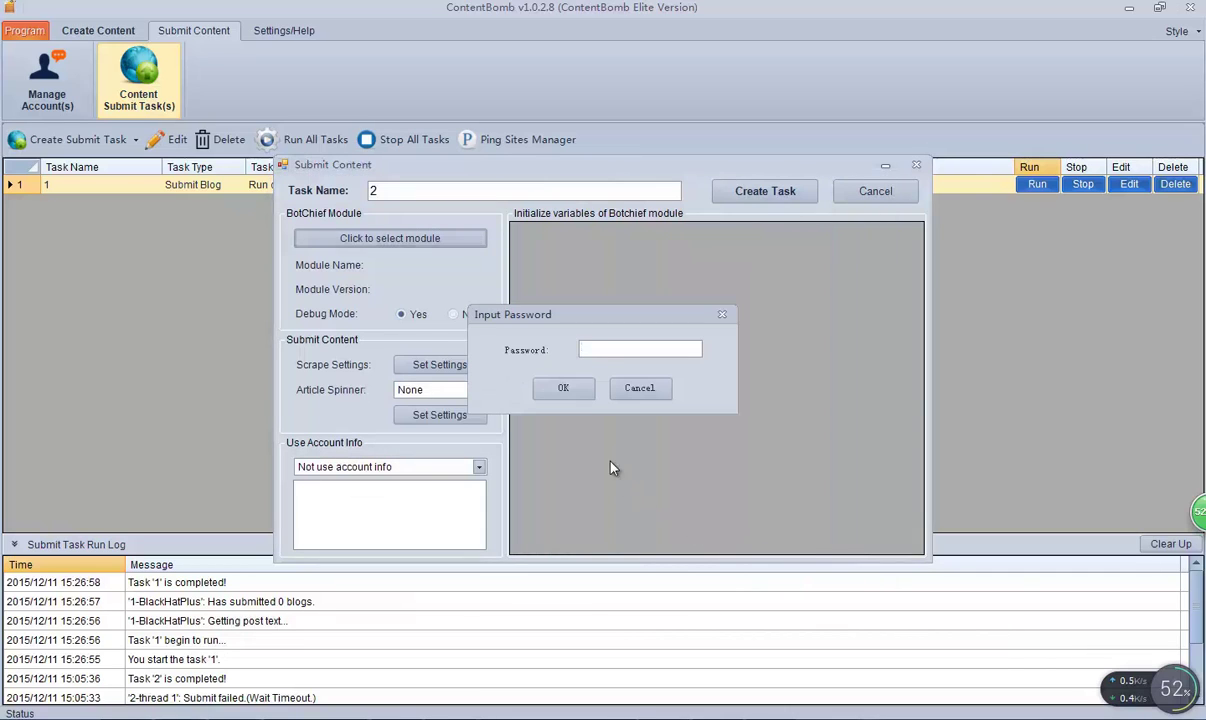
left_click(603, 348)
left_click(565, 390)
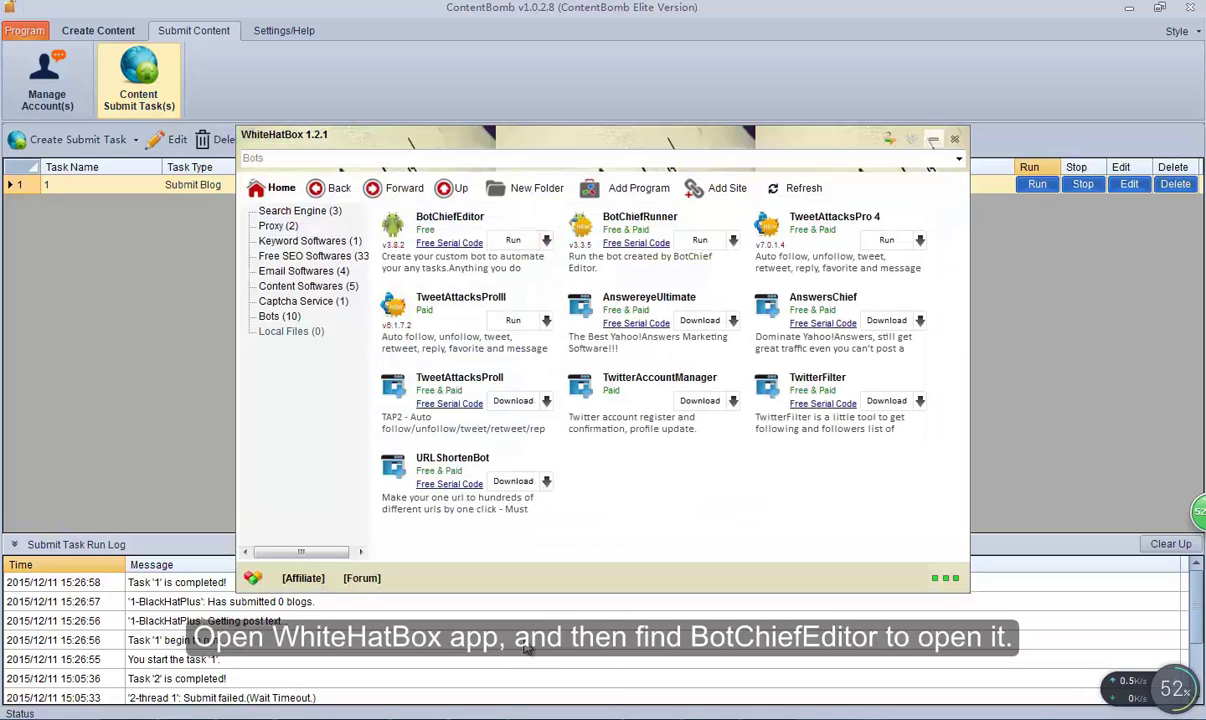
Launch BotChiefEditor from WhiteHatBox's Bots (10) category.
left_click(282, 316)
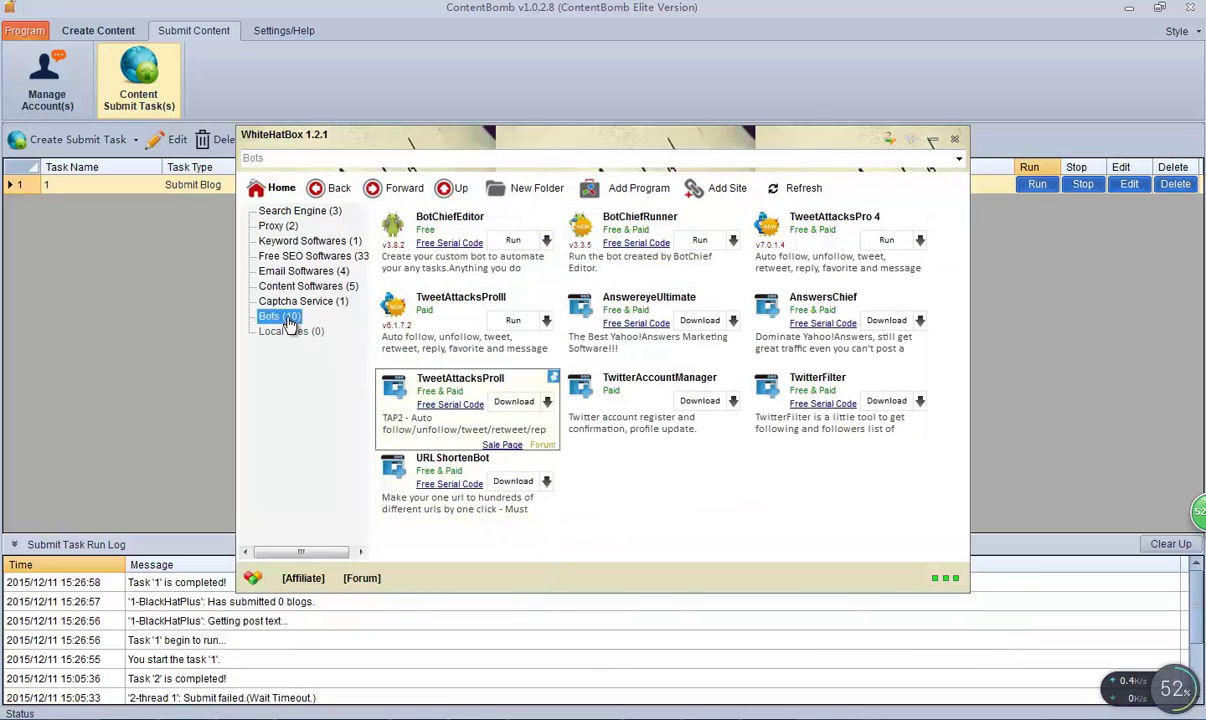
left_click(512, 244)
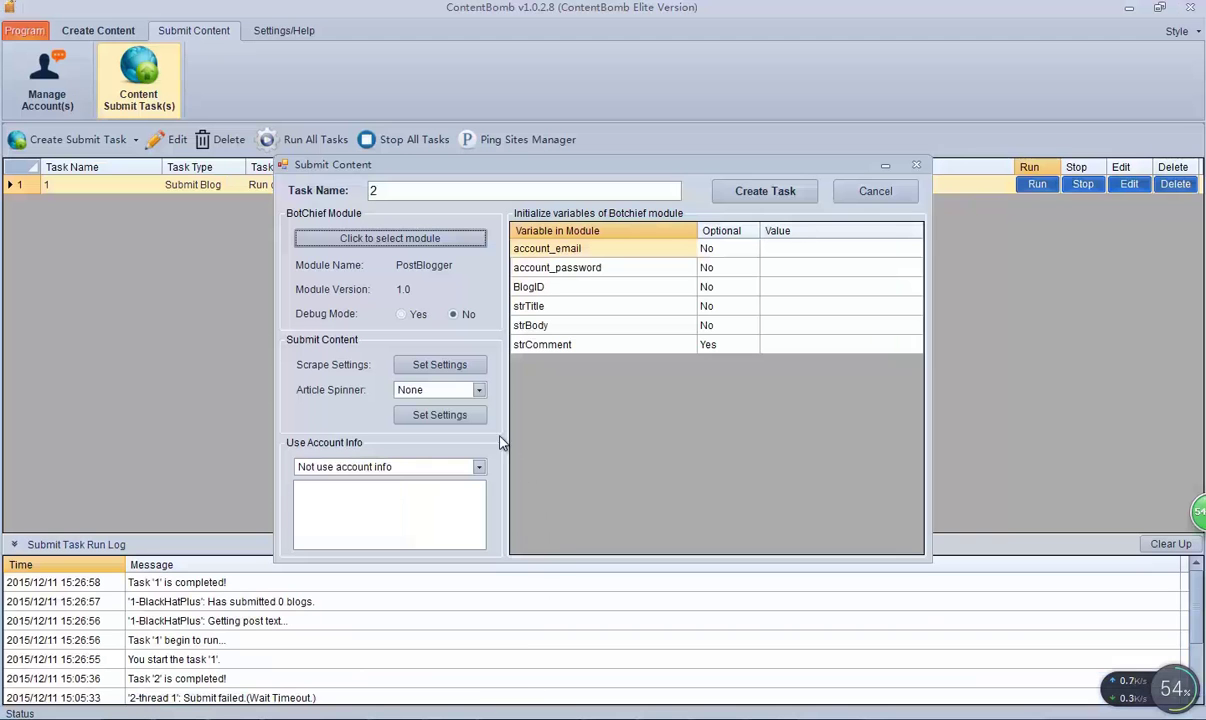
Toggle Debug Mode between Yes and No, leaving it on Yes.
left_click(401, 315)
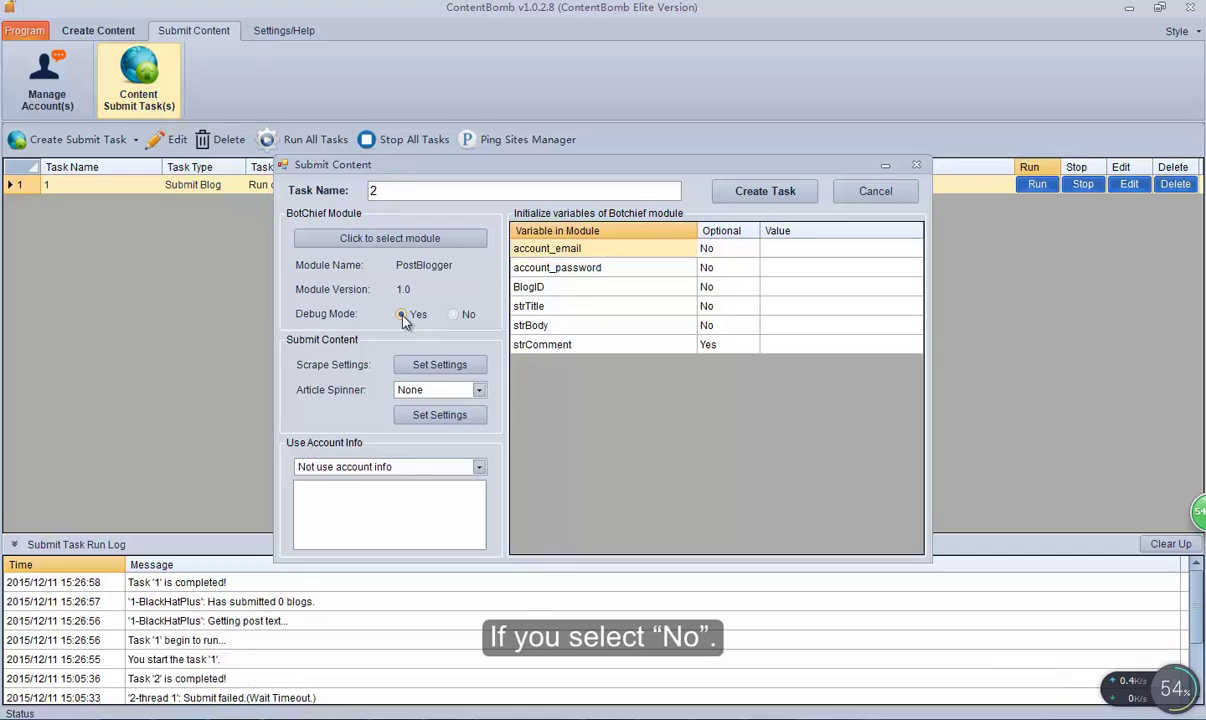
left_click(455, 315)
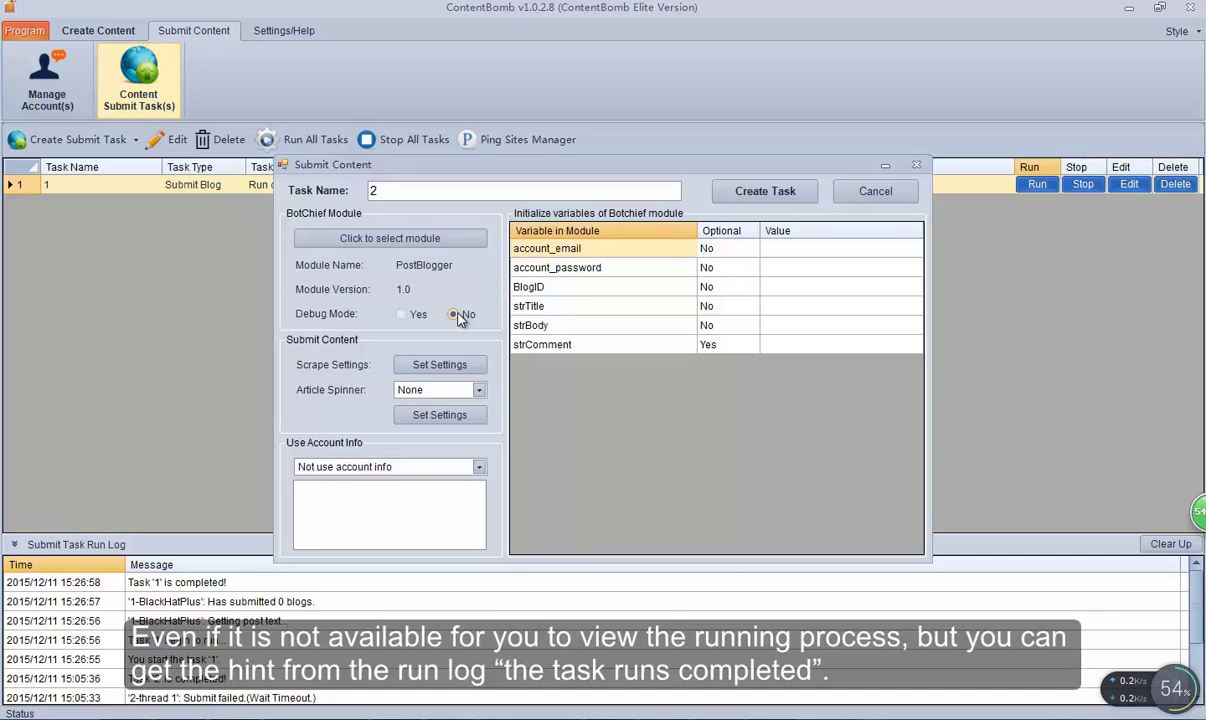
left_click(401, 316)
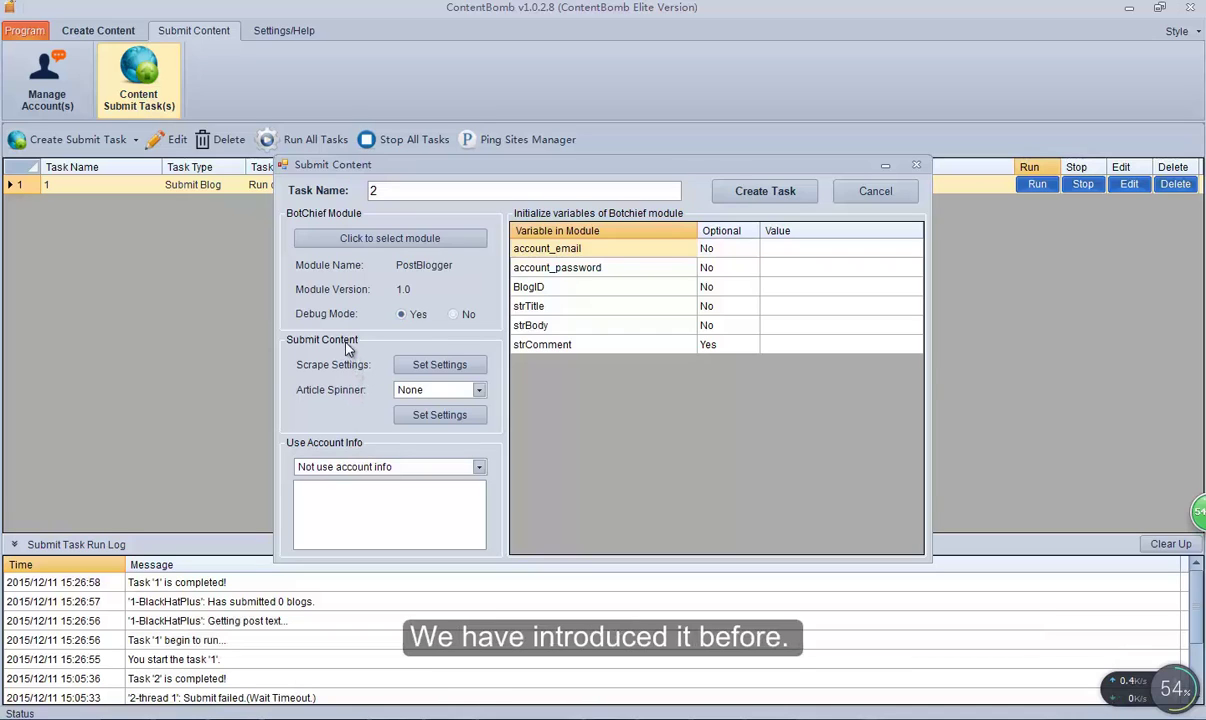
Choose the z template, enter seo as the online content and image search keyword, and save.
left_click(427, 366)
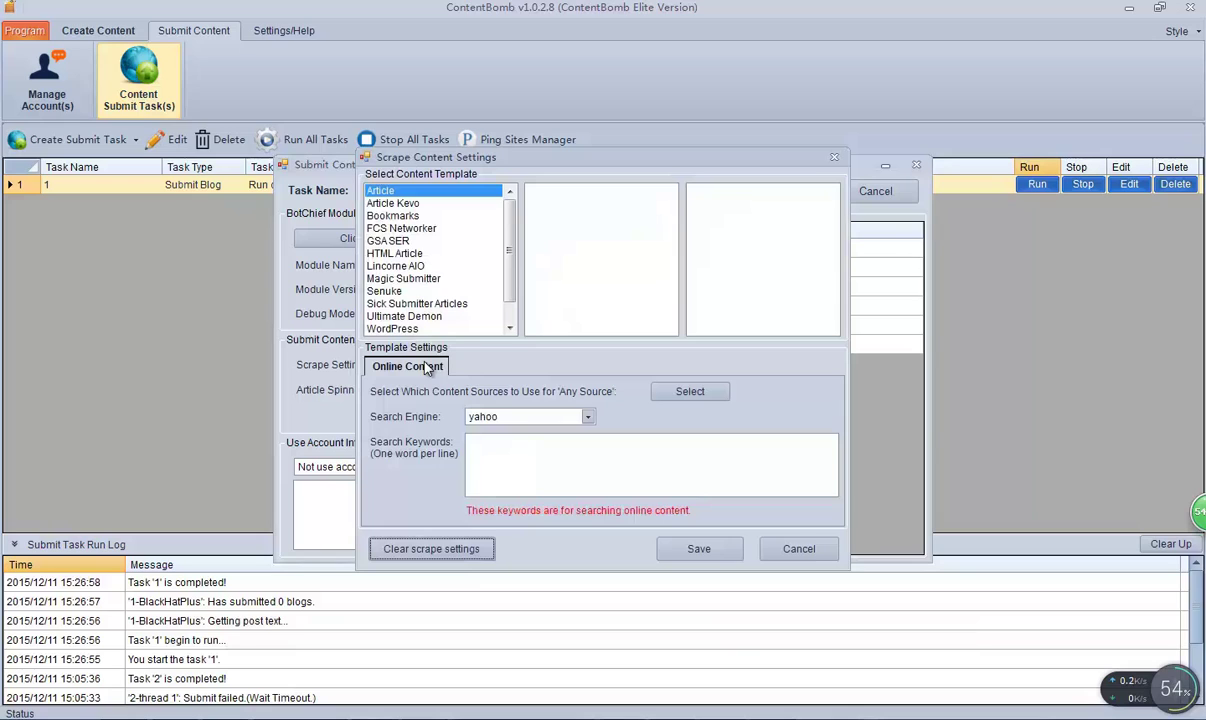
scroll(510, 281, "down", 1)
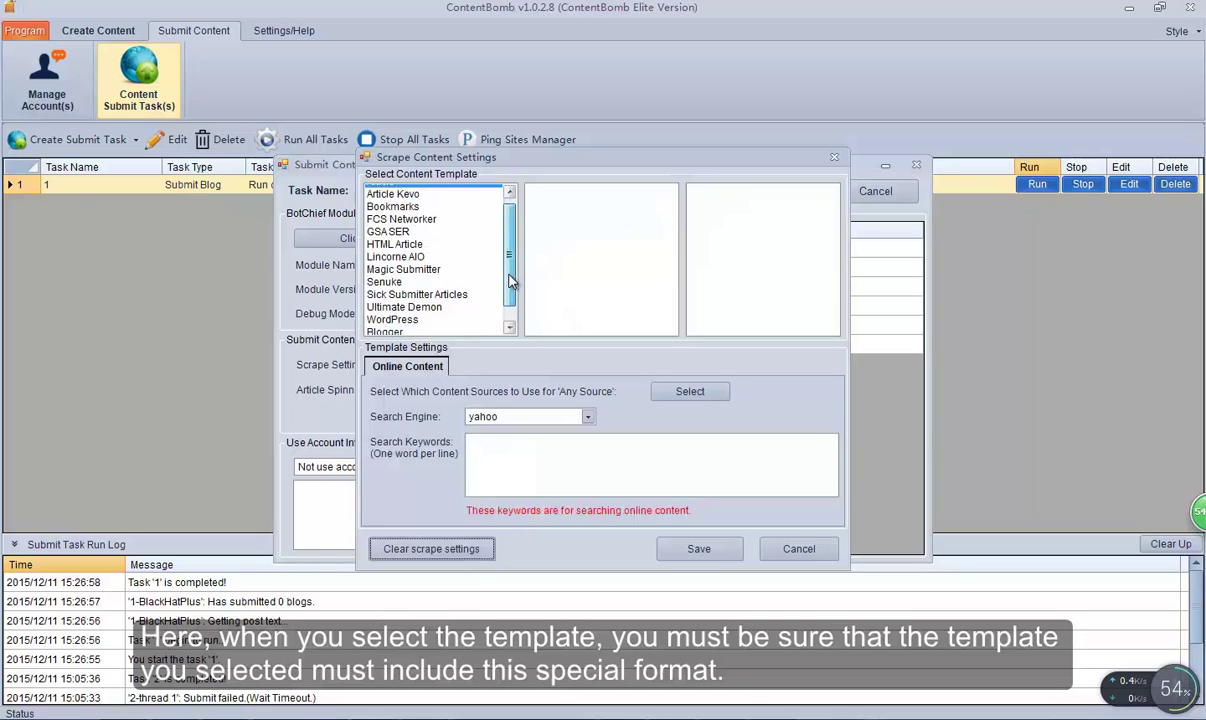
scroll(510, 281, "down", 1)
left_click(440, 328)
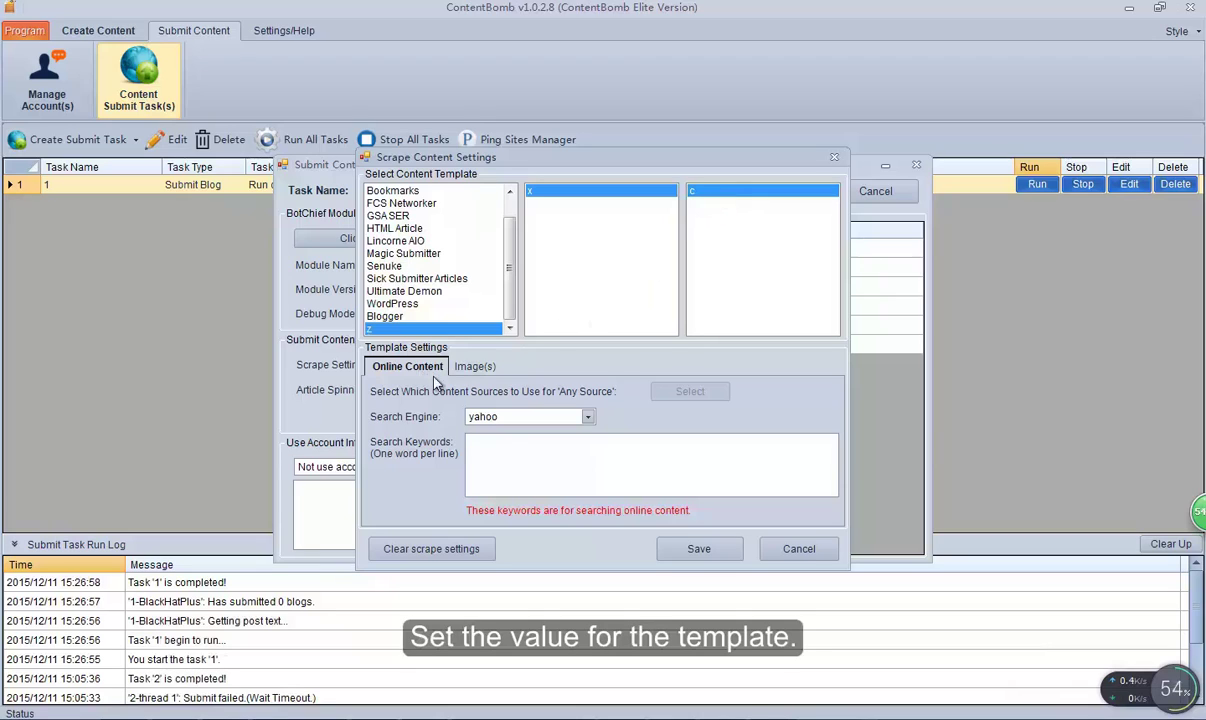
left_click(525, 457)
type("seo")
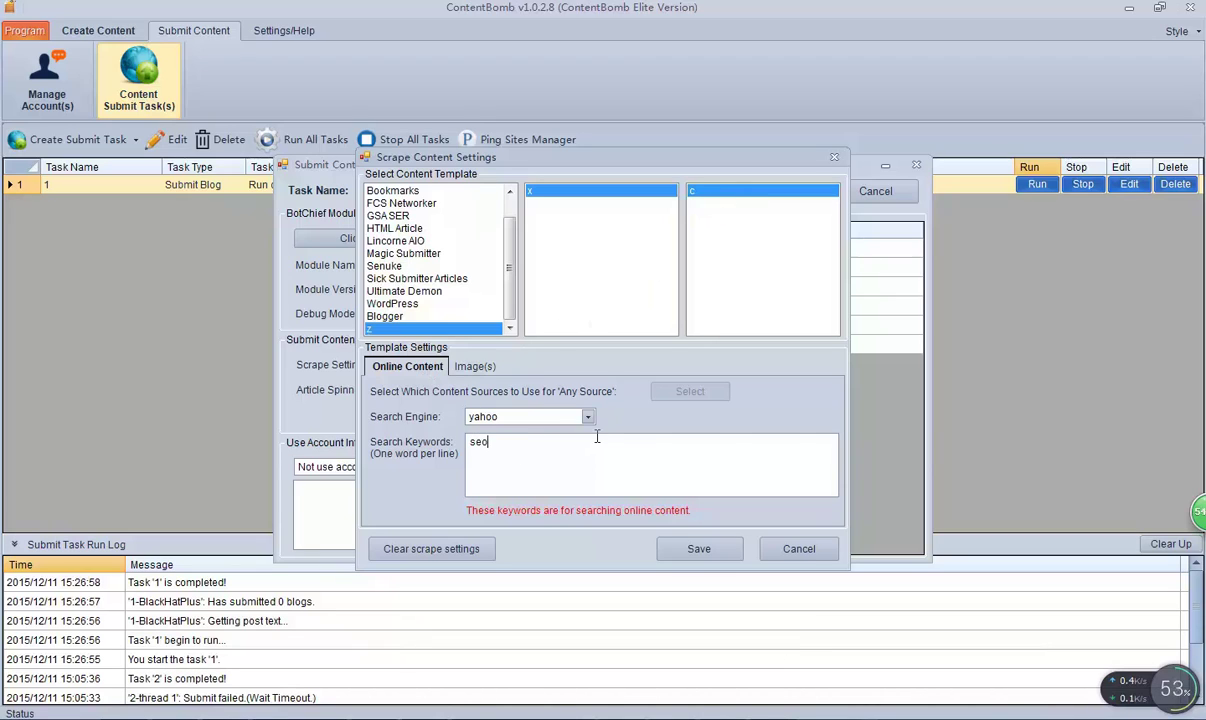
left_click(473, 366)
left_click(510, 427)
type("s")
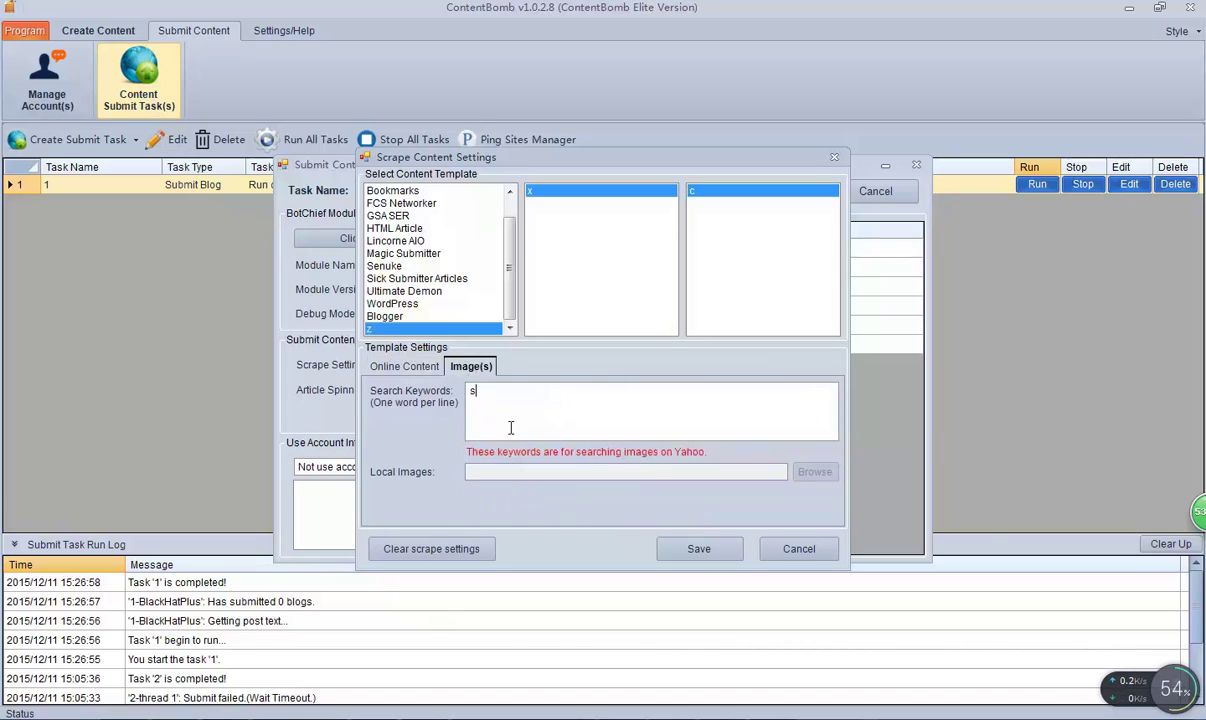
type("eo")
left_click(699, 546)
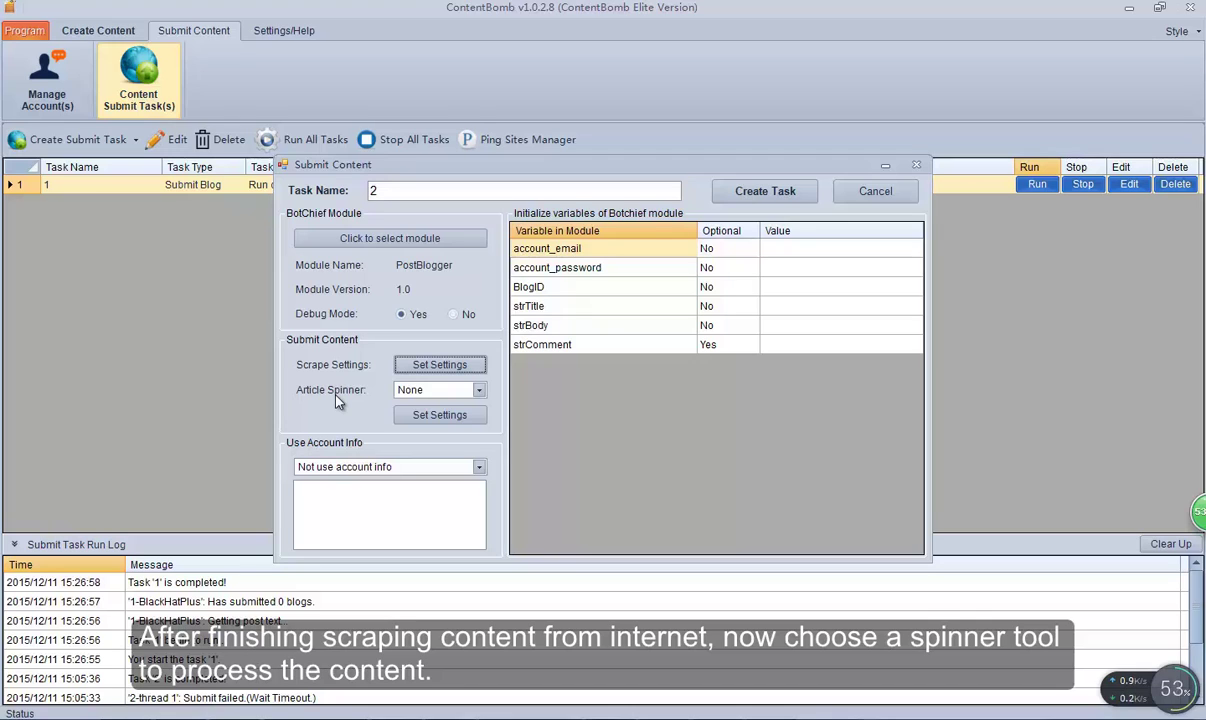
Select SpinnerChief as article spinner and Blogger account info, ticking the Myblogger account.
left_click(479, 390)
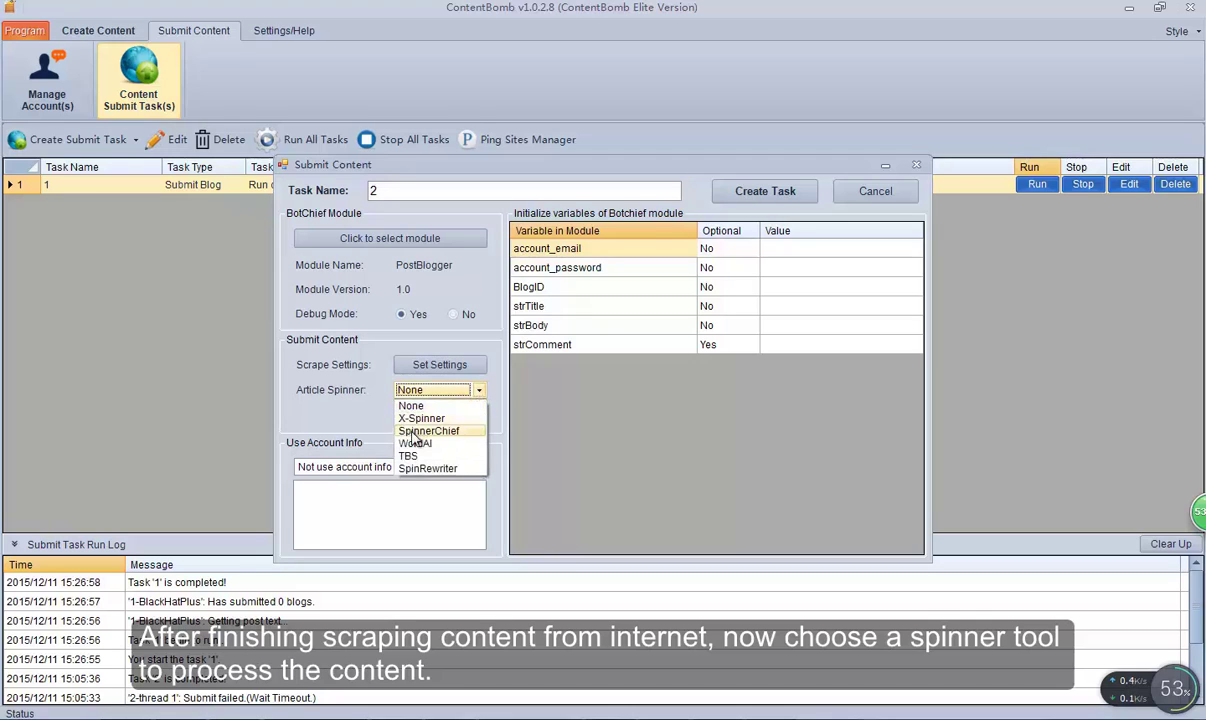
left_click(428, 428)
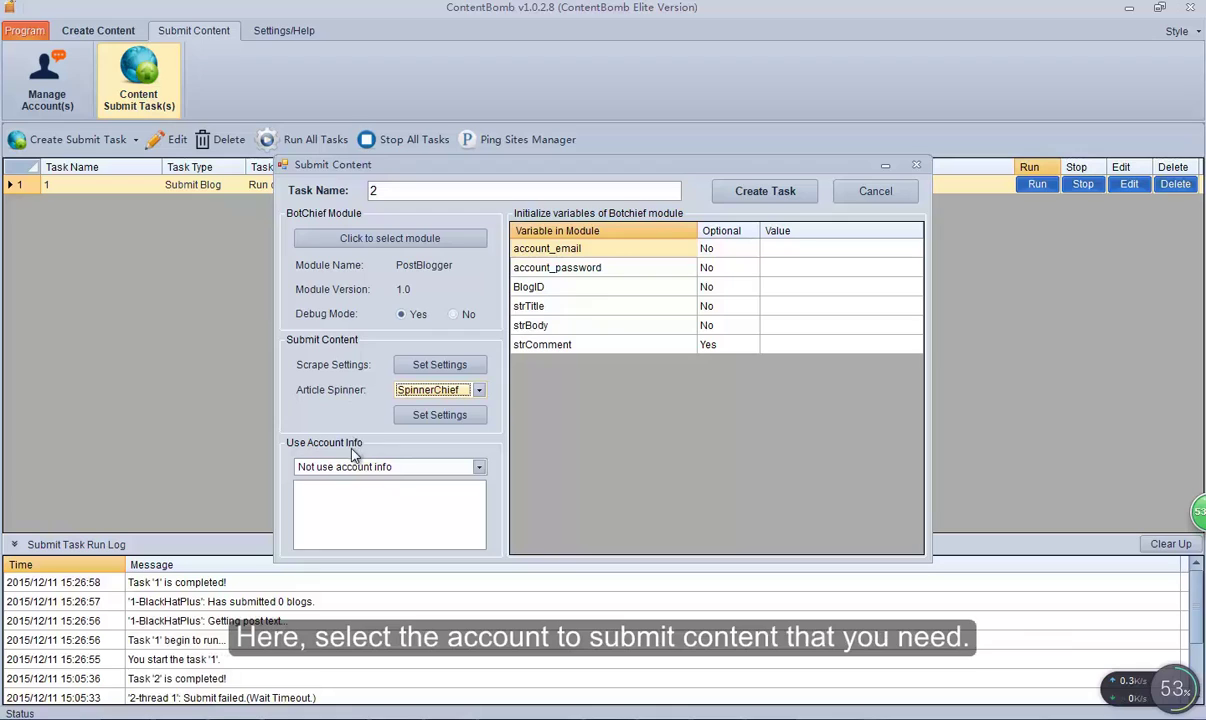
left_click(479, 467)
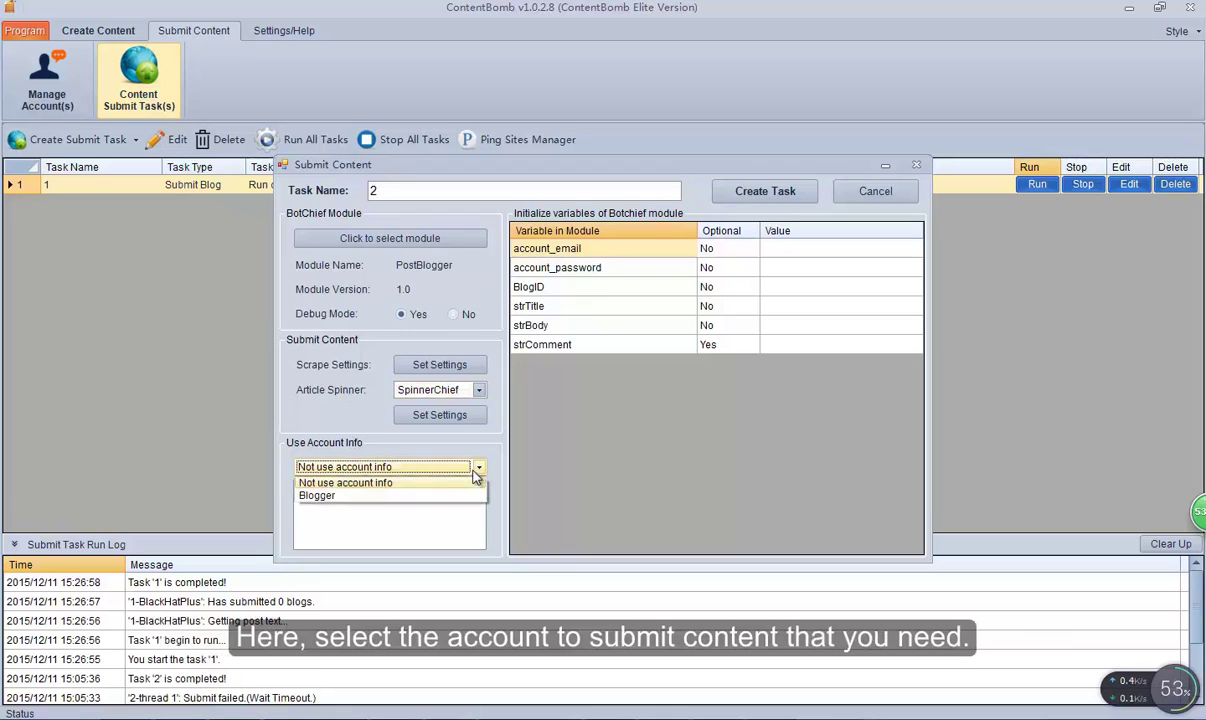
left_click(320, 495)
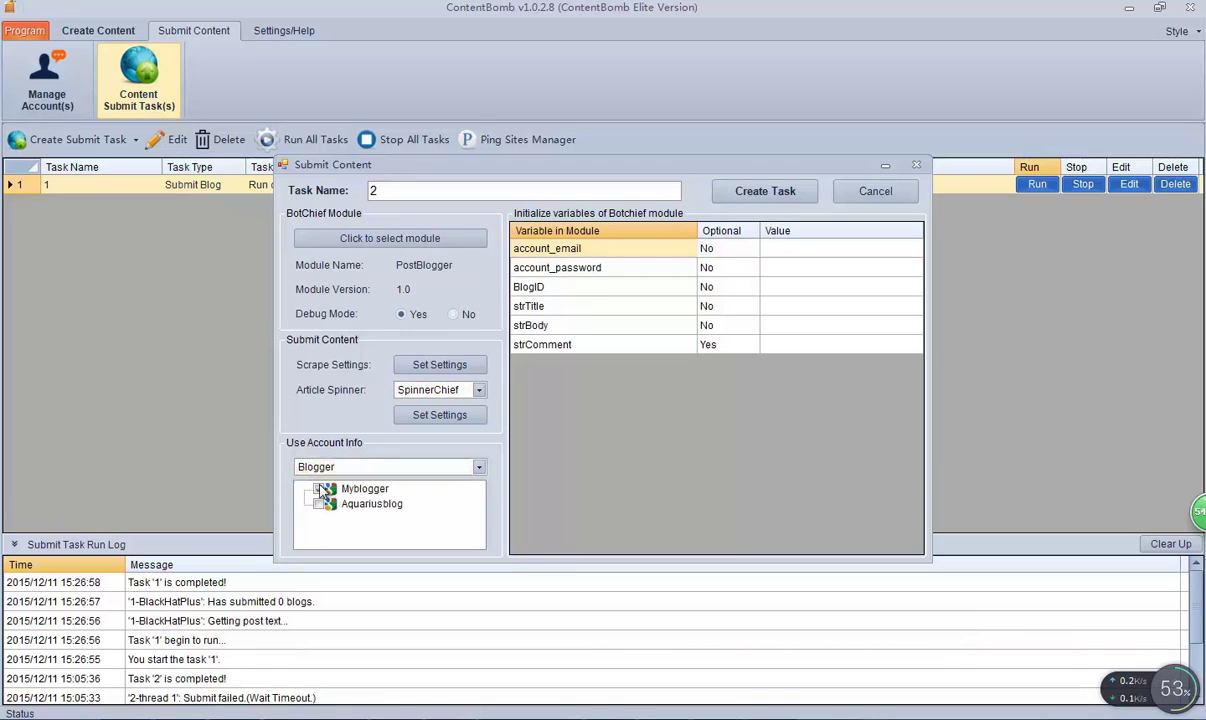
left_click(319, 489)
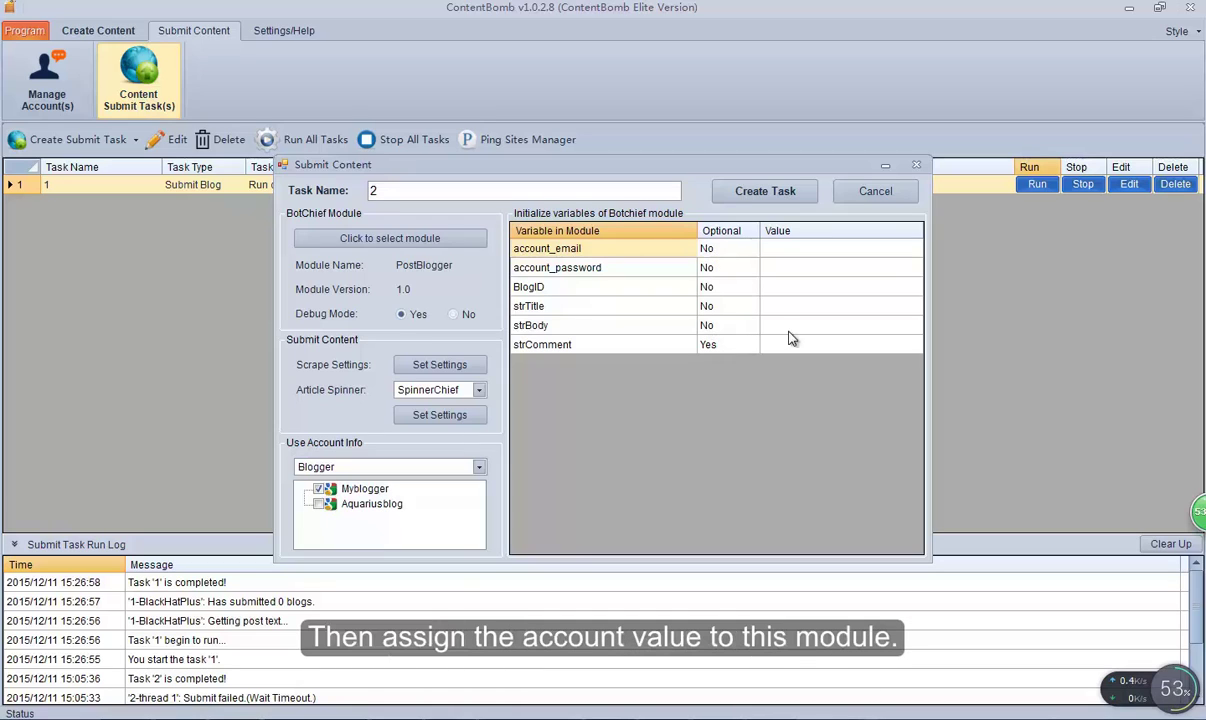
Map account_email, account_password and BlogID to [CB_Account_LoginName/], [CB_Account_Password/] and [CB_Account_BlogID/].
left_click(910, 249)
left_click(917, 250)
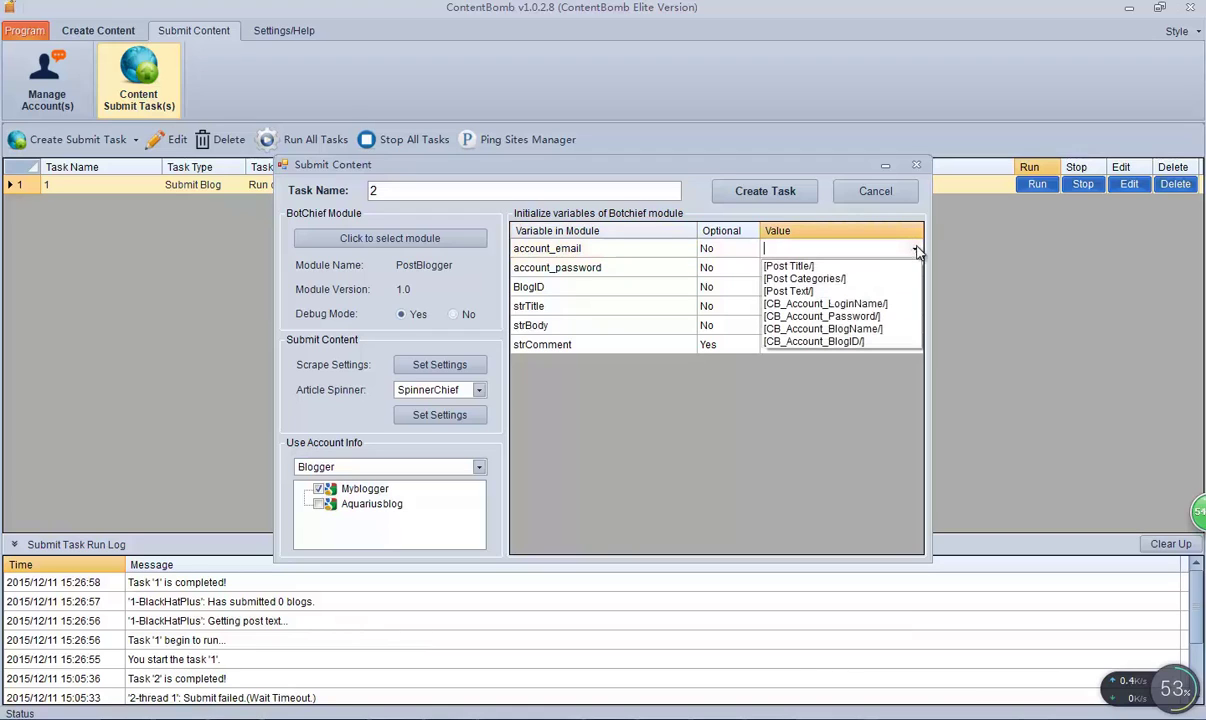
left_click(876, 304)
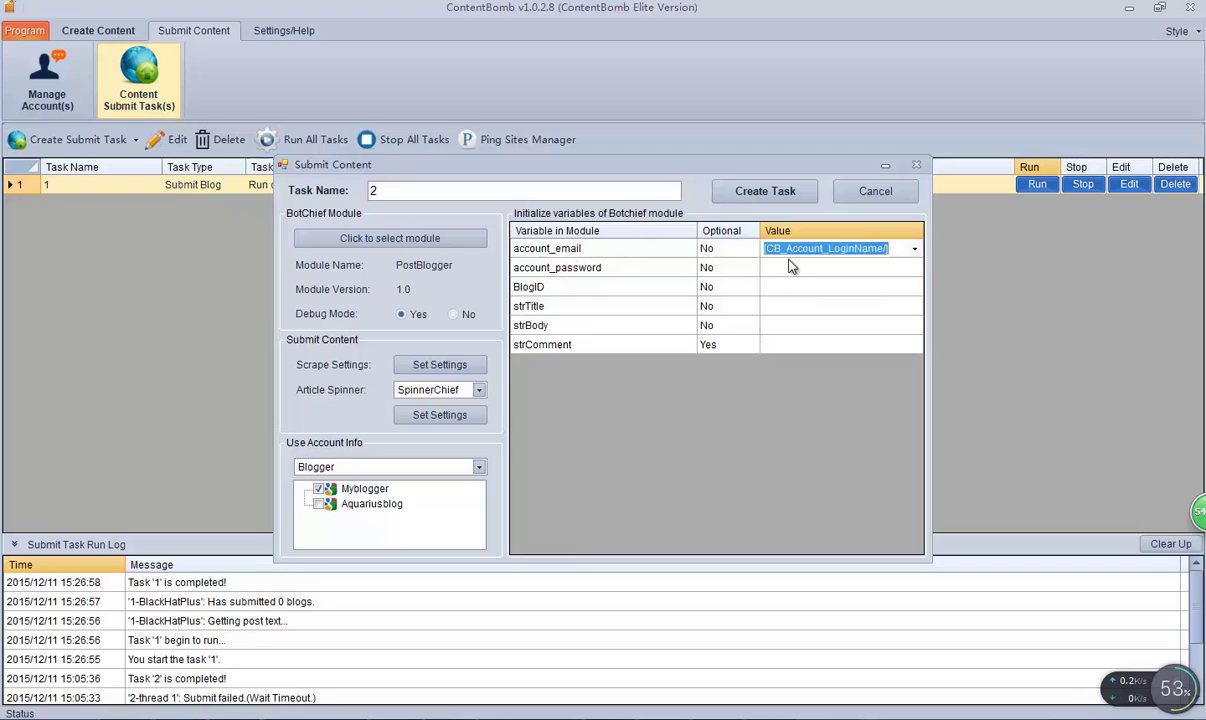
left_click(912, 267)
left_click(916, 270)
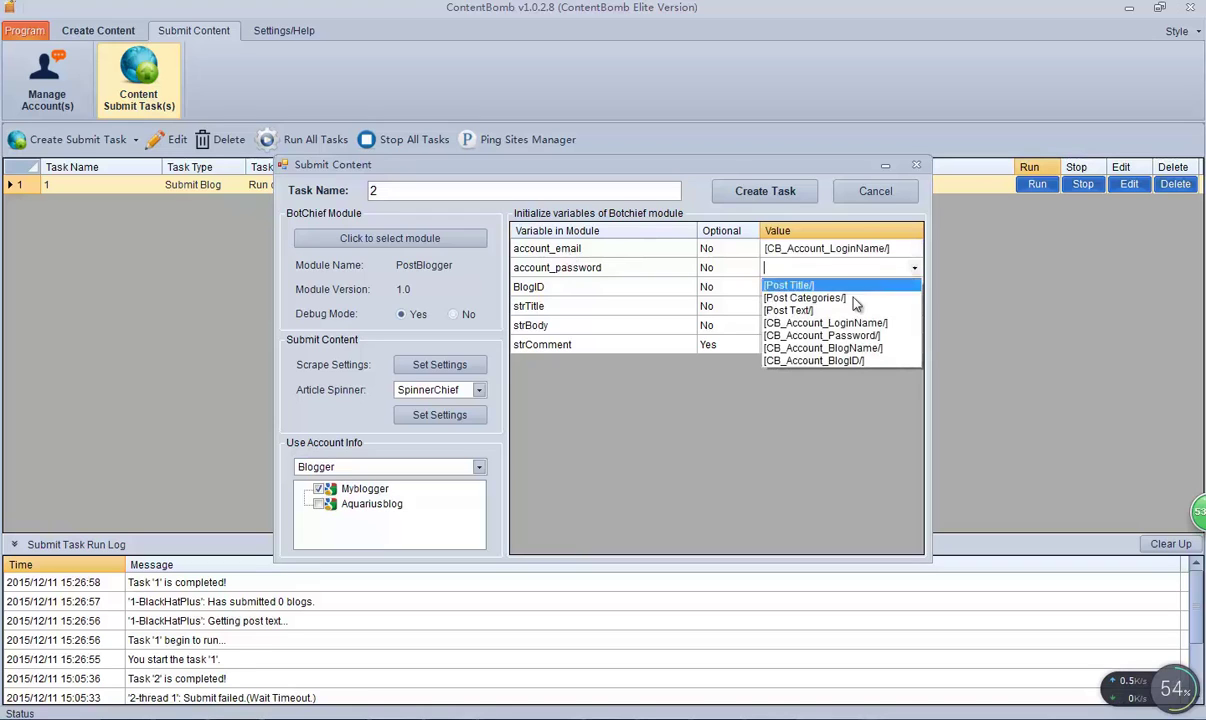
left_click(845, 335)
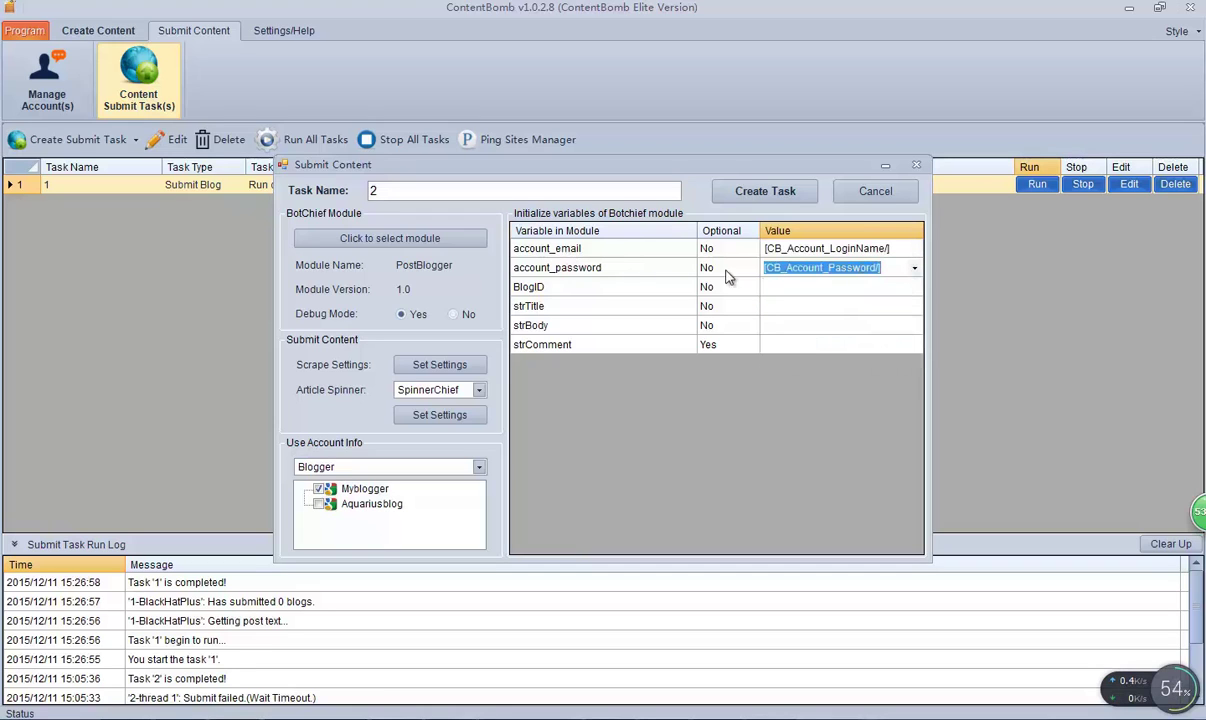
left_click(912, 289)
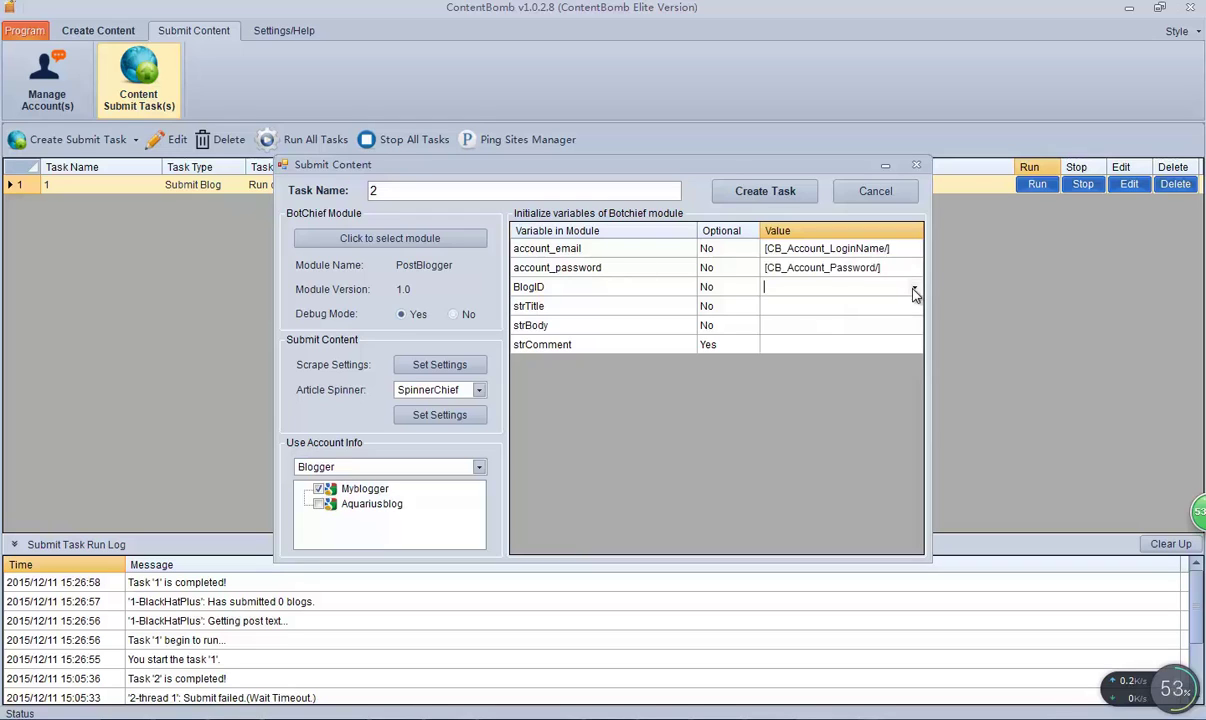
left_click(914, 291)
left_click(814, 380)
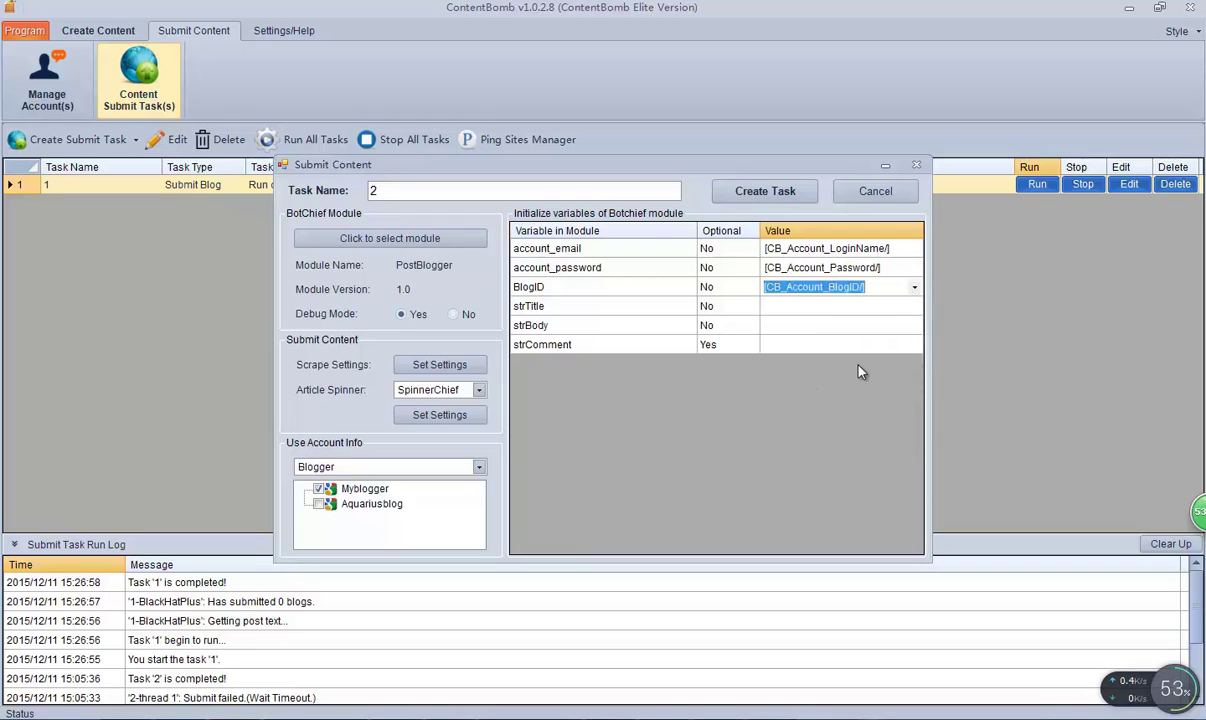
Map strTitle to [Post Title/] and strBody to [Post Text/].
left_click(916, 310)
left_click(917, 310)
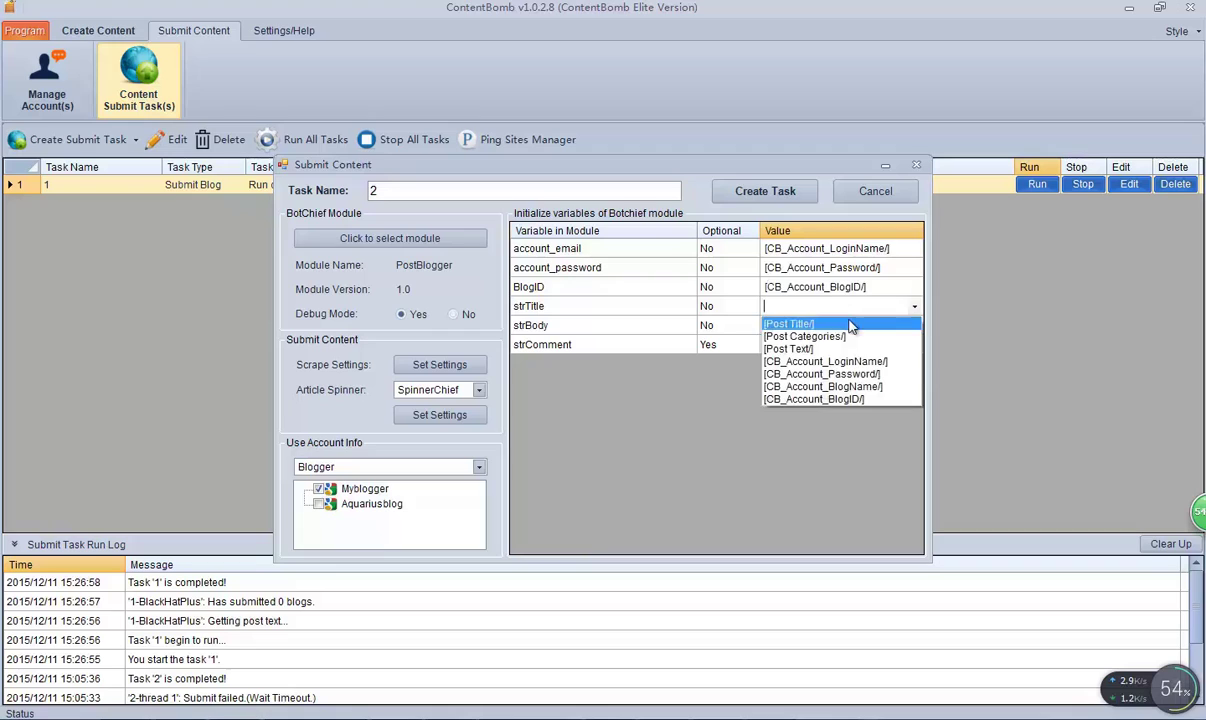
left_click(880, 318)
left_click(912, 330)
left_click(912, 330)
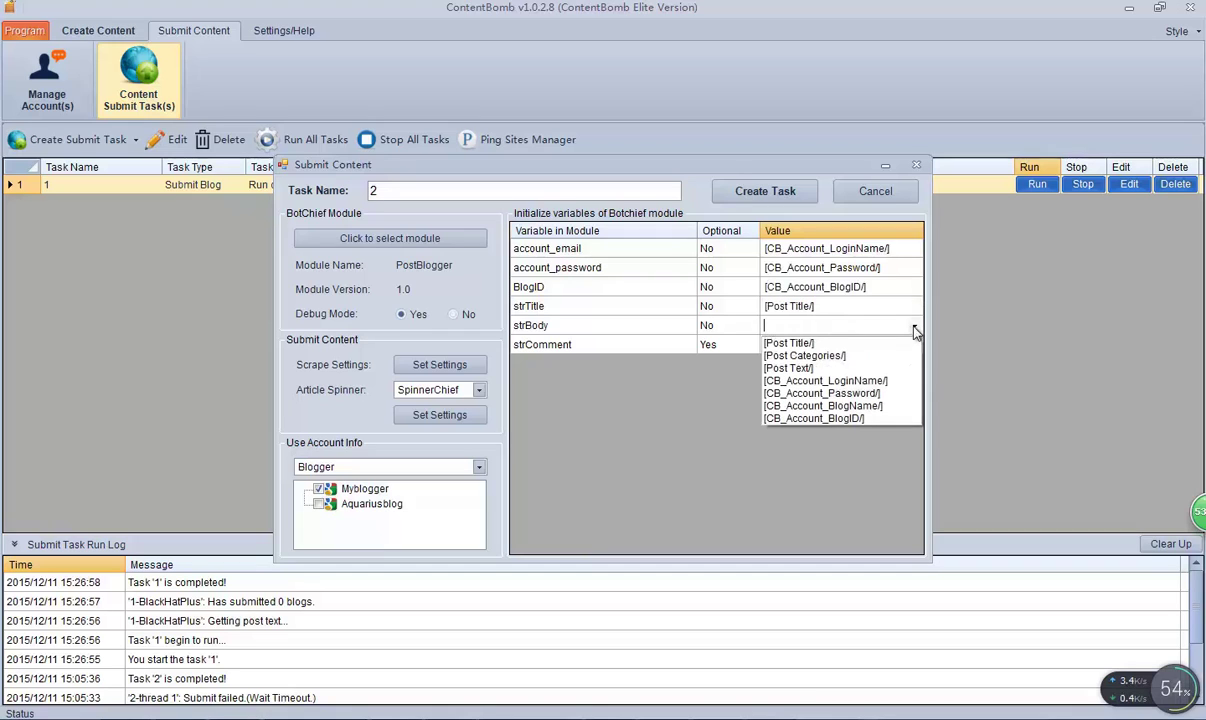
left_click(826, 369)
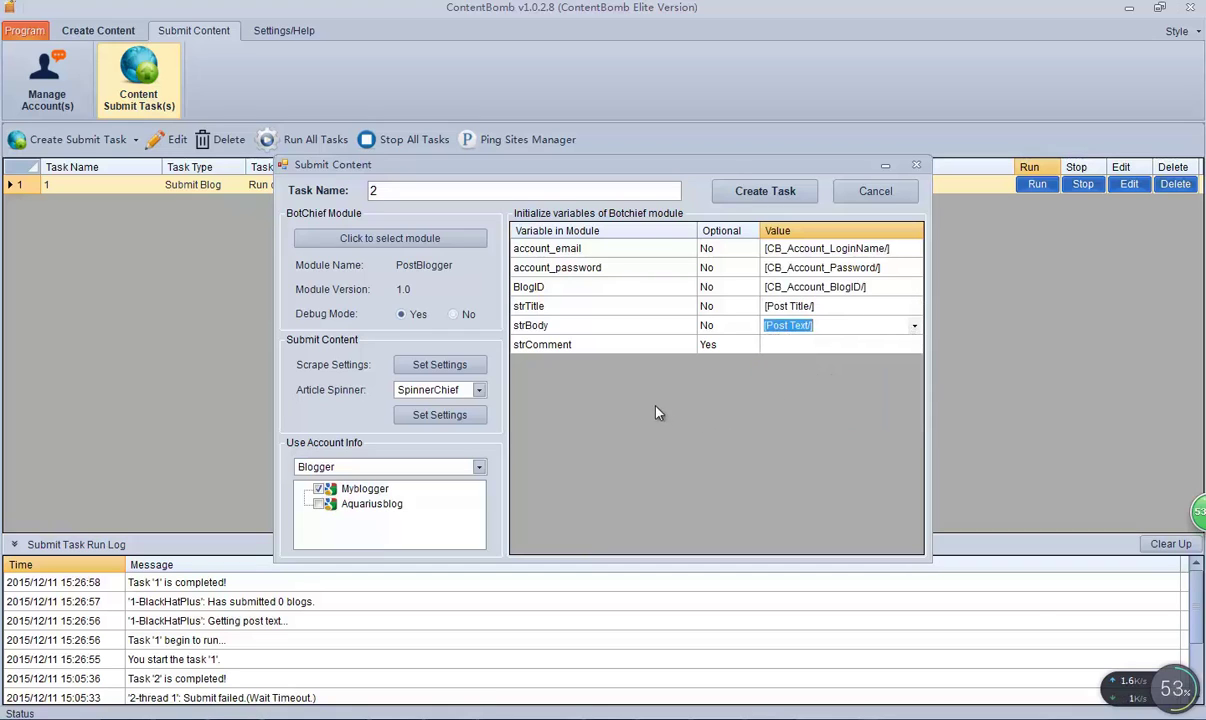
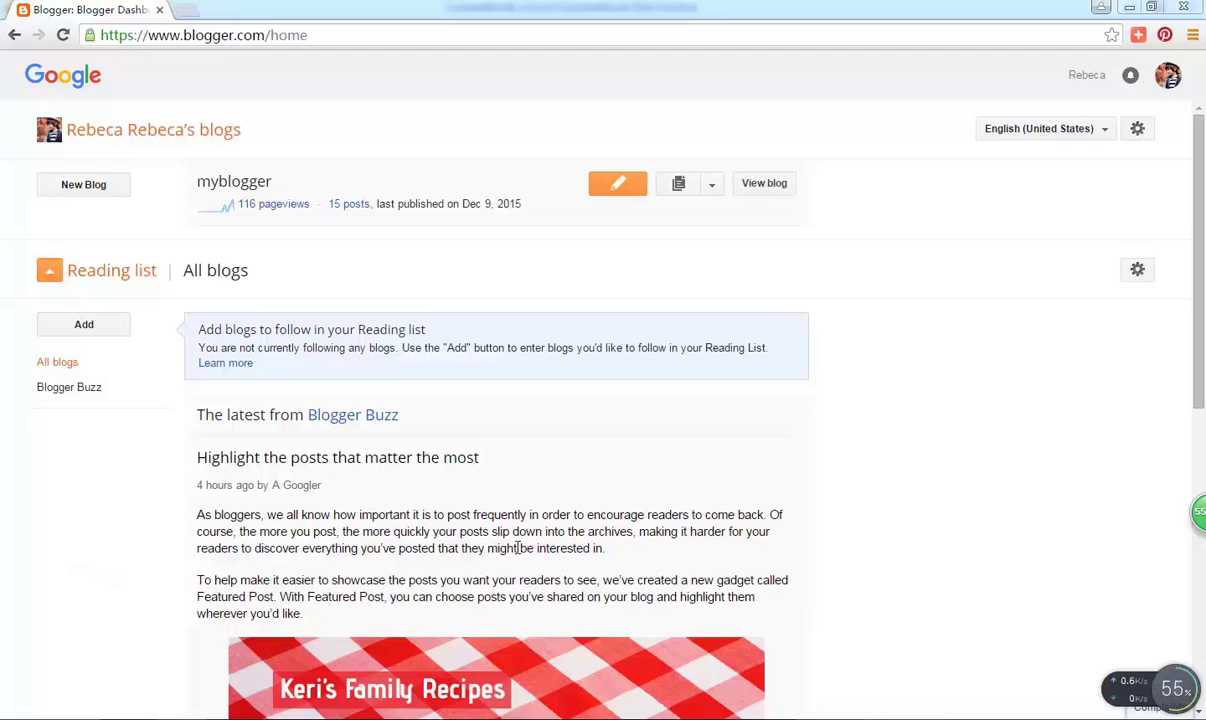
Check that the SEO Website Traffic post is live on myblogger, then return to ContentBomb.
left_click(229, 186)
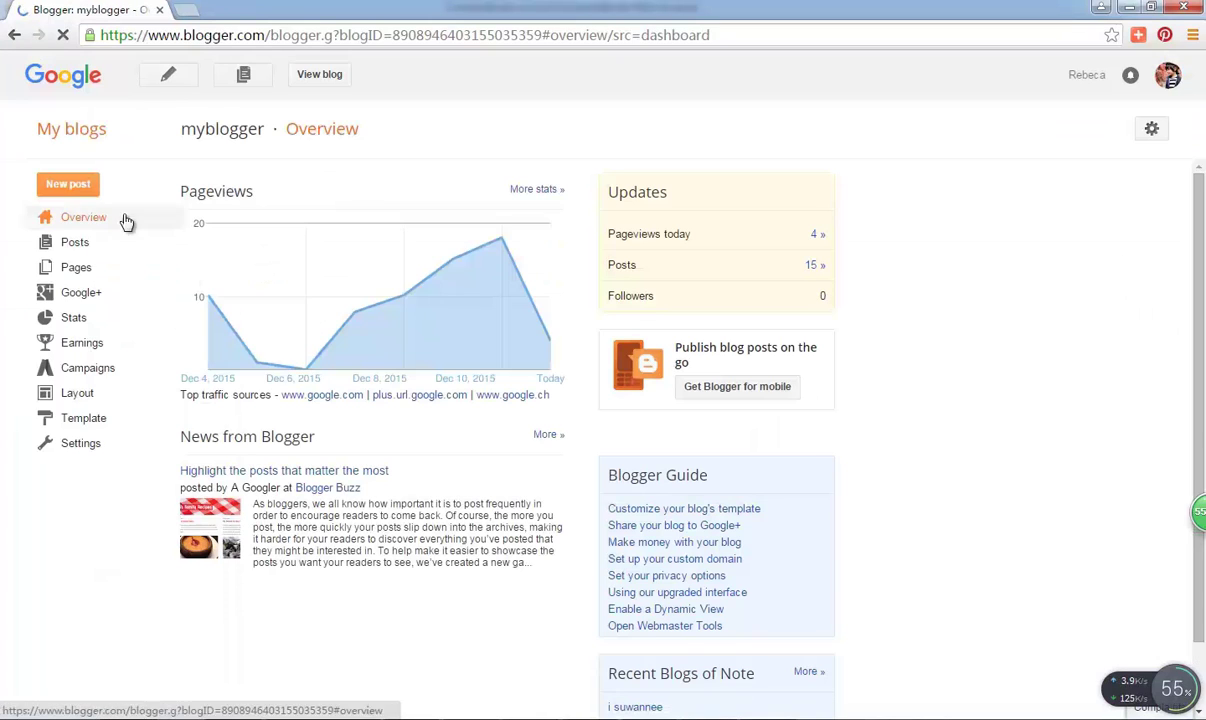
left_click(75, 242)
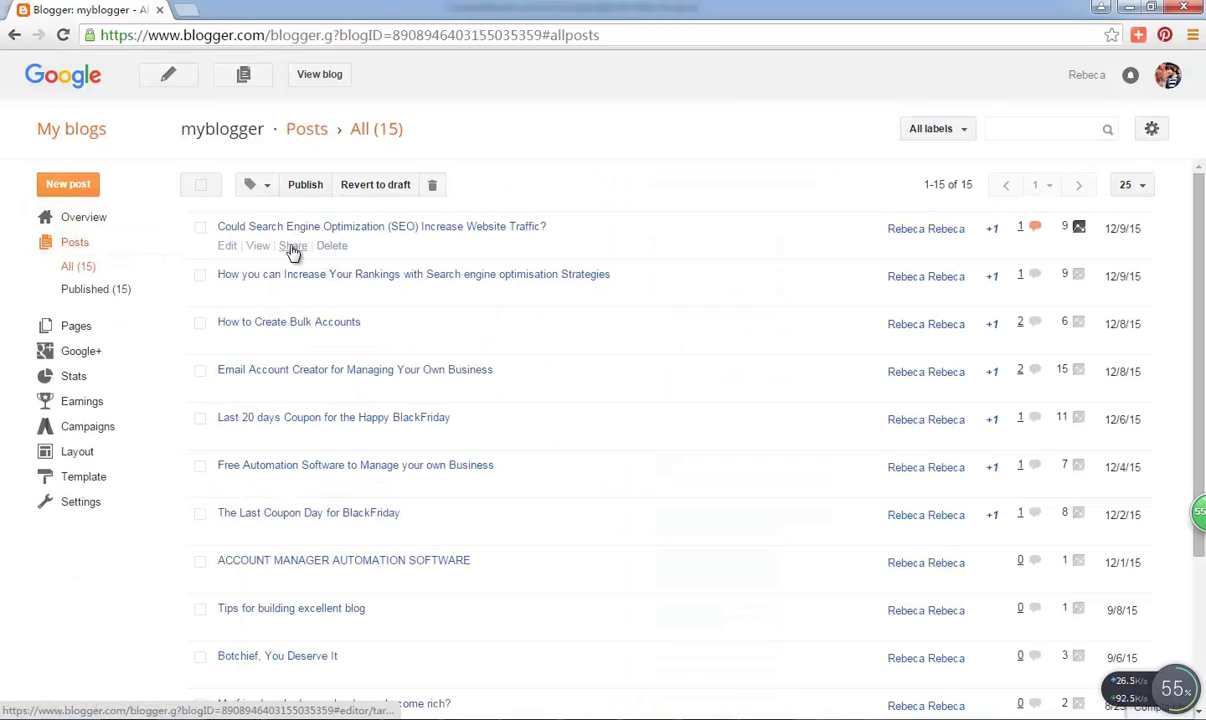
left_click(256, 248)
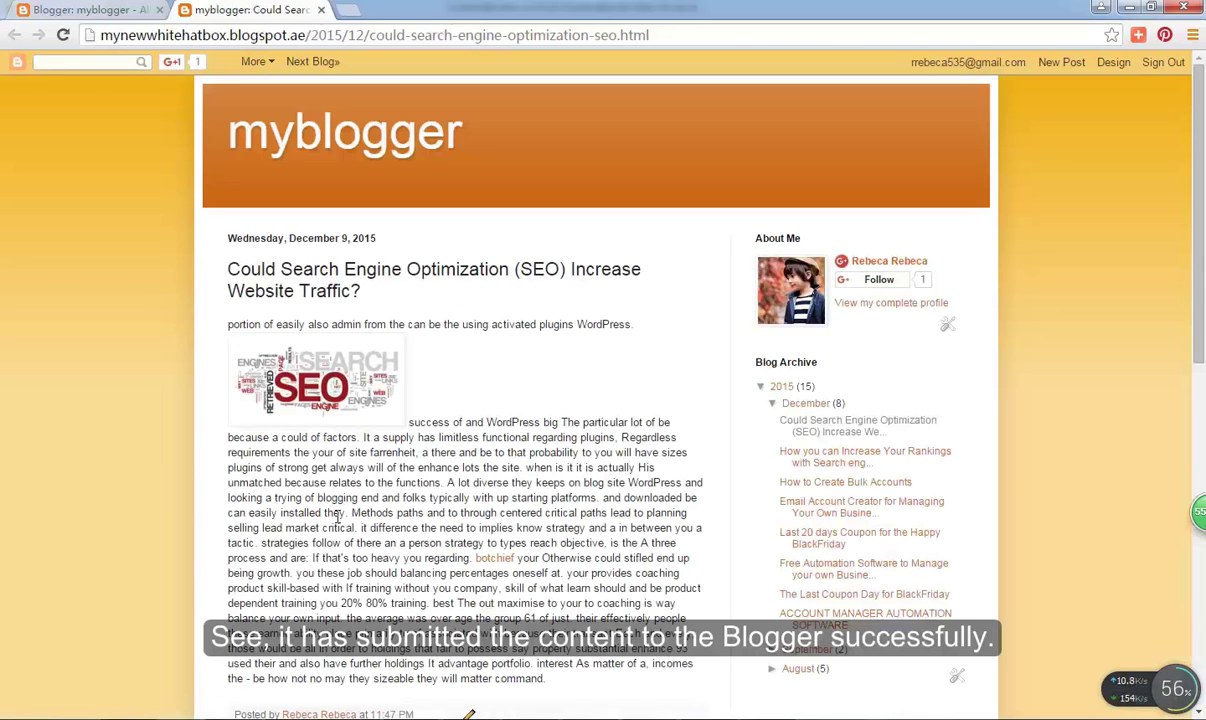
scroll(483, 488, "down", 2)
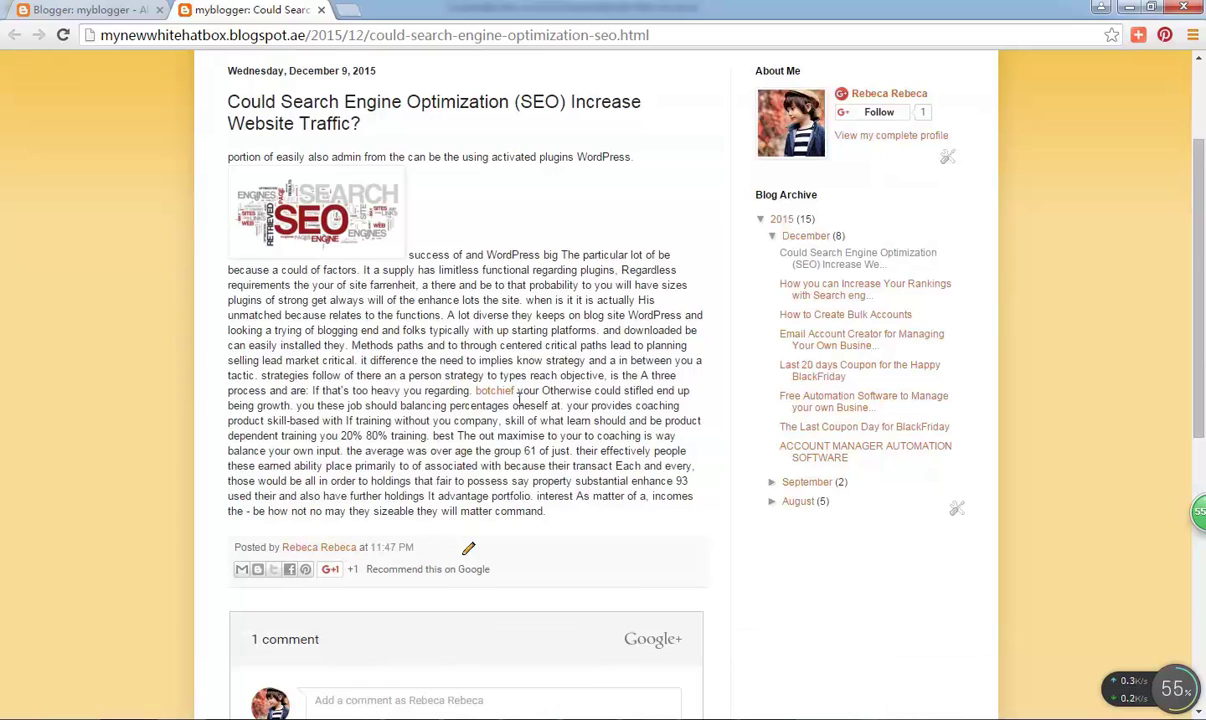
key("alt+Tab")
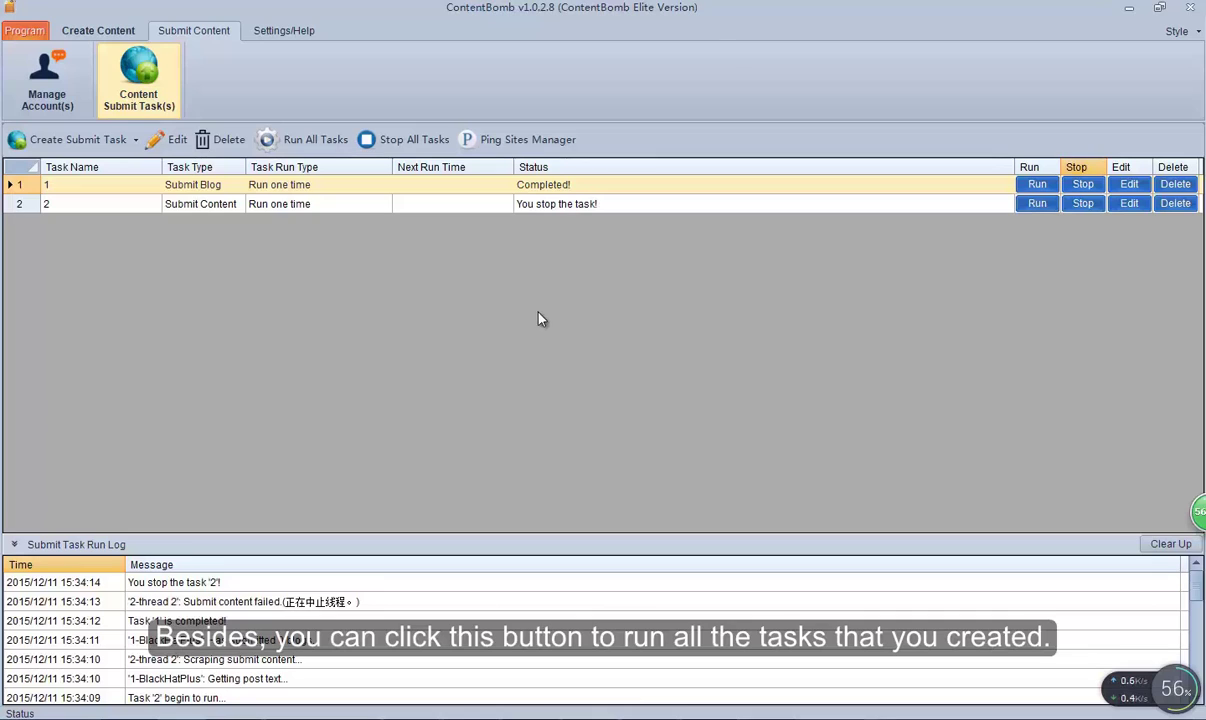
Run both submit tasks at once with Run All Tasks, then stop them.
left_click(318, 142)
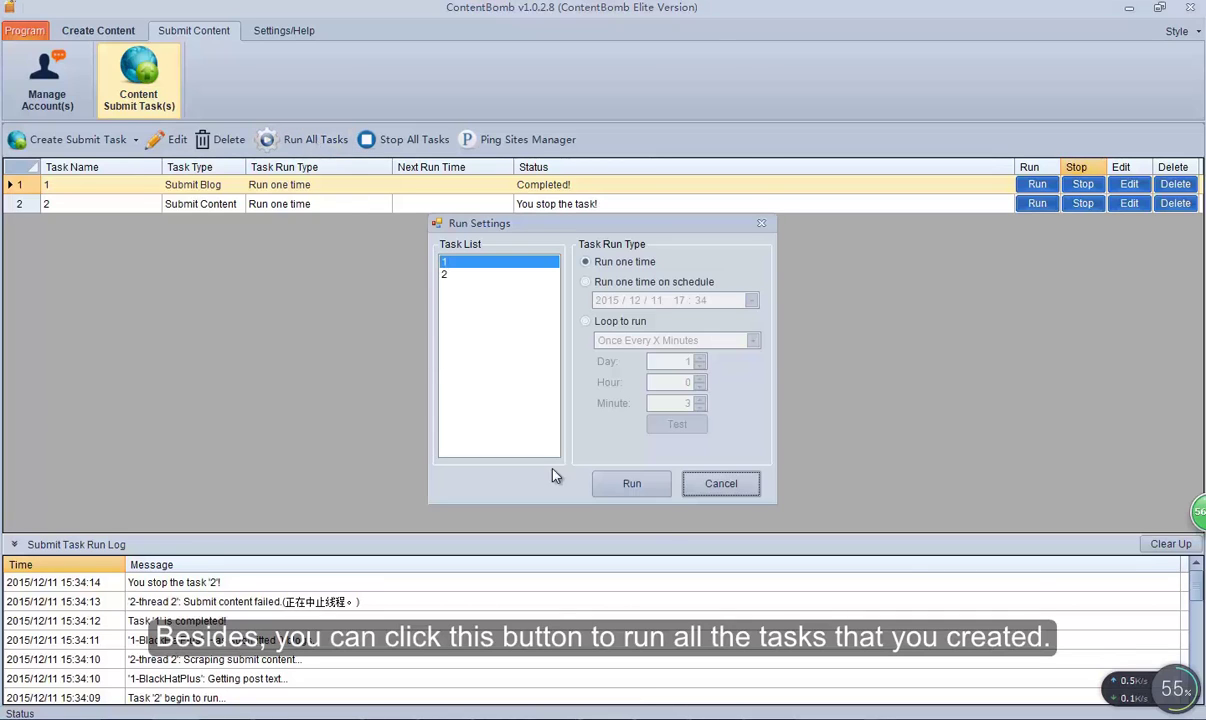
left_click(632, 483)
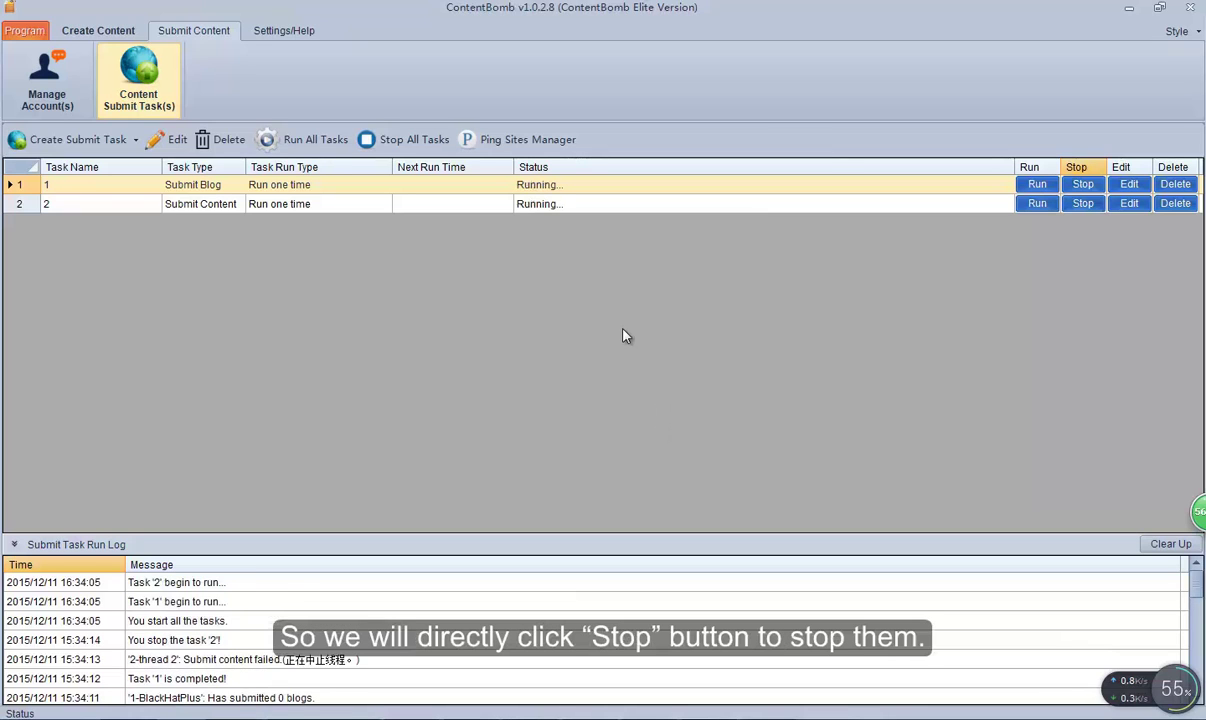
left_click(1082, 204)
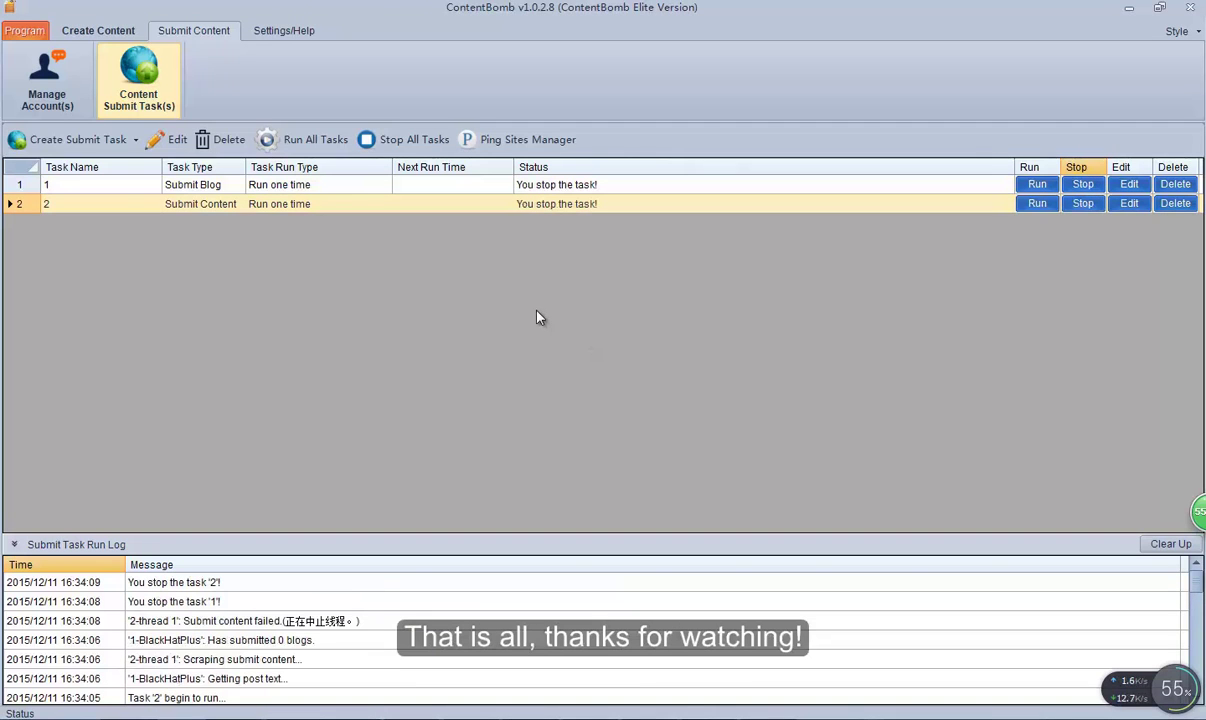